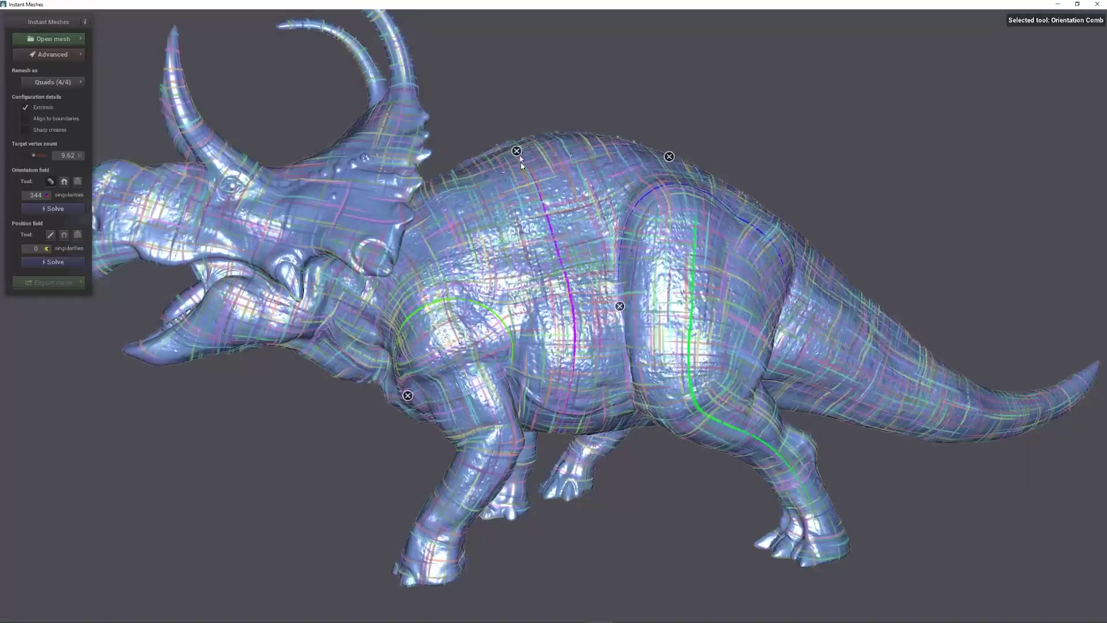
Redraw the comb stroke down the dinosaur's front leg and turn the extracted mesh to face right
{"action": "mouse_move", "coordinate": [521, 166]}
{"action": "left_mouse_down"}
{"action": "mouse_move", "coordinate": [473, 254]}
{"action": "mouse_move", "coordinate": [422, 563]}
{"action": "left_mouse_up"}
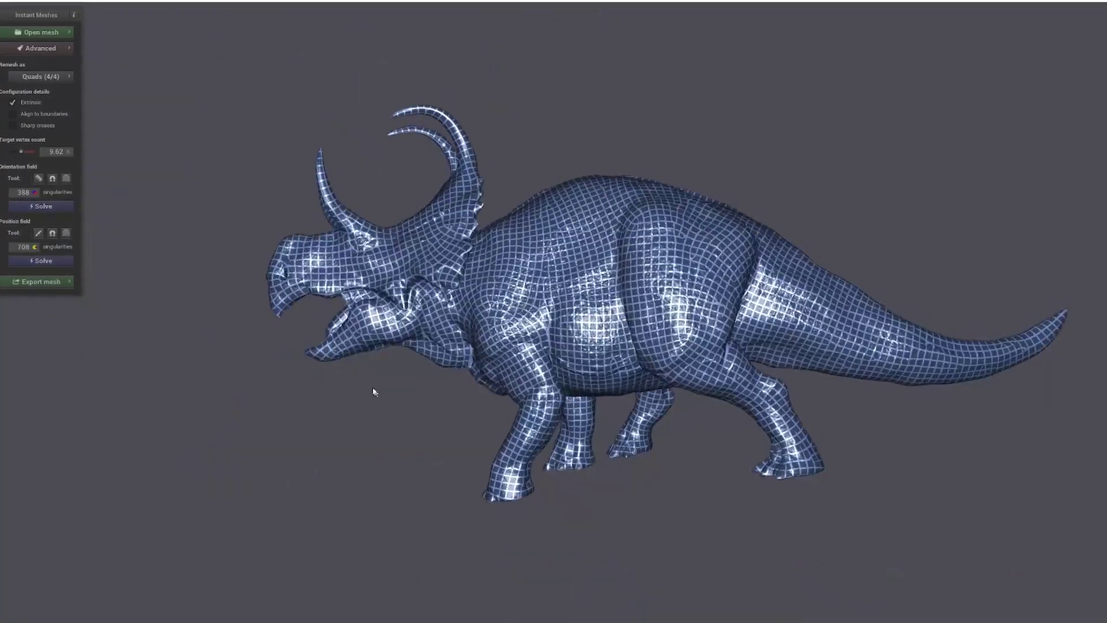
{"action": "scroll", "coordinate": [373, 392], "scroll_direction": "up", "scroll_amount": 3}
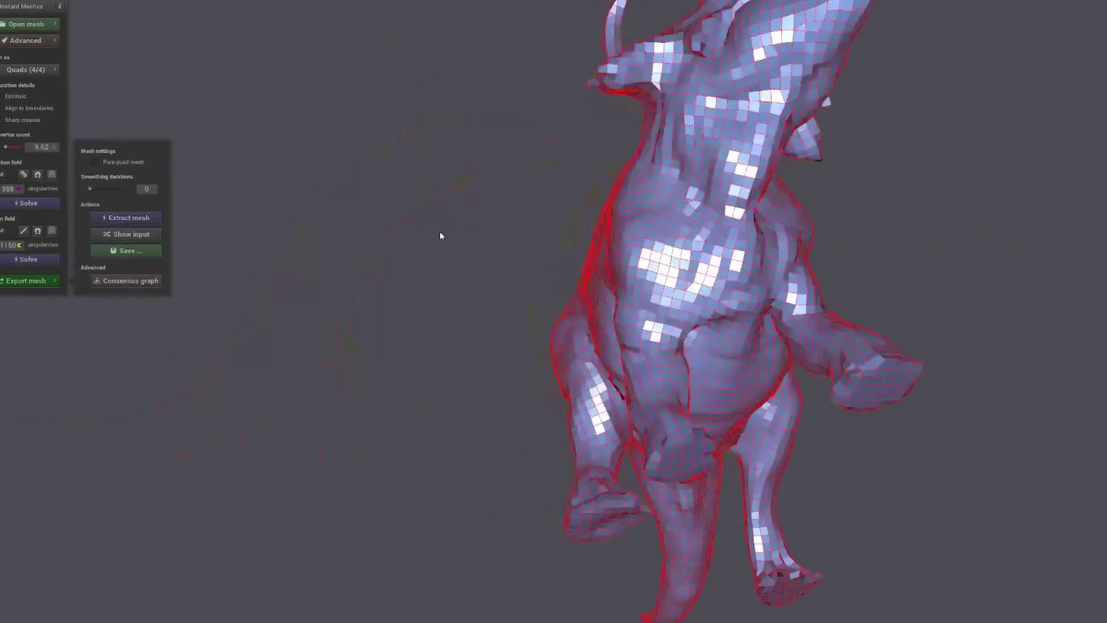
{"action": "mouse_move", "coordinate": [439, 234]}
{"action": "left_mouse_down"}
{"action": "mouse_move", "coordinate": [830, 478]}
{"action": "mouse_move", "coordinate": [521, 274]}
{"action": "left_mouse_up"}
{"action": "scroll", "coordinate": [317, 371], "scroll_direction": "up", "scroll_amount": 5}
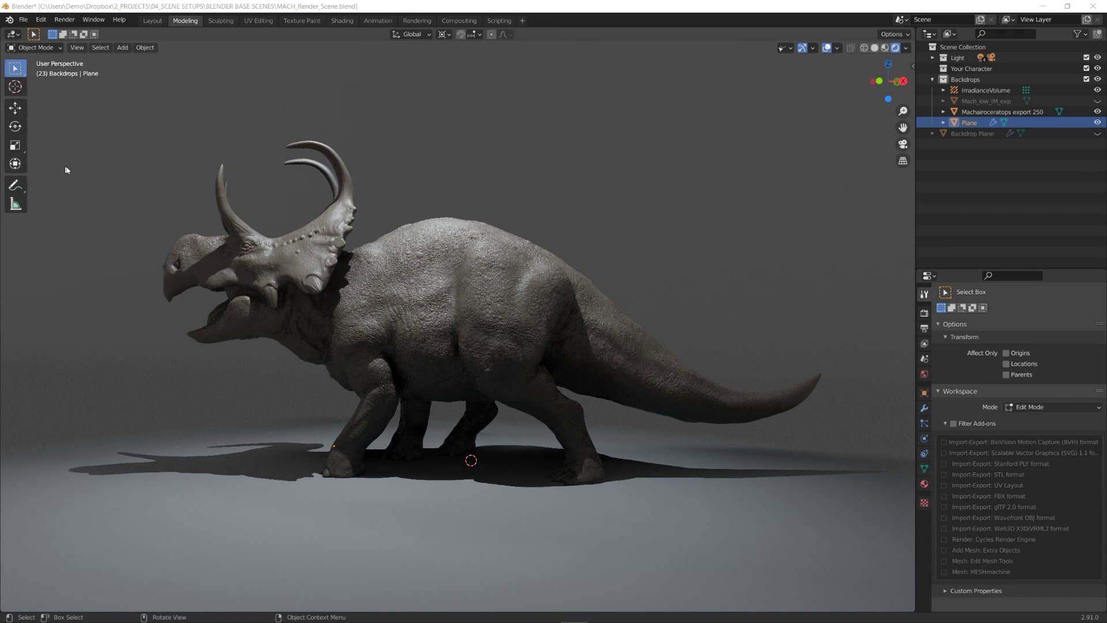
{"action": "middle_click_drag", "start_coordinate": [213, 299], "coordinate": [271, 297]}
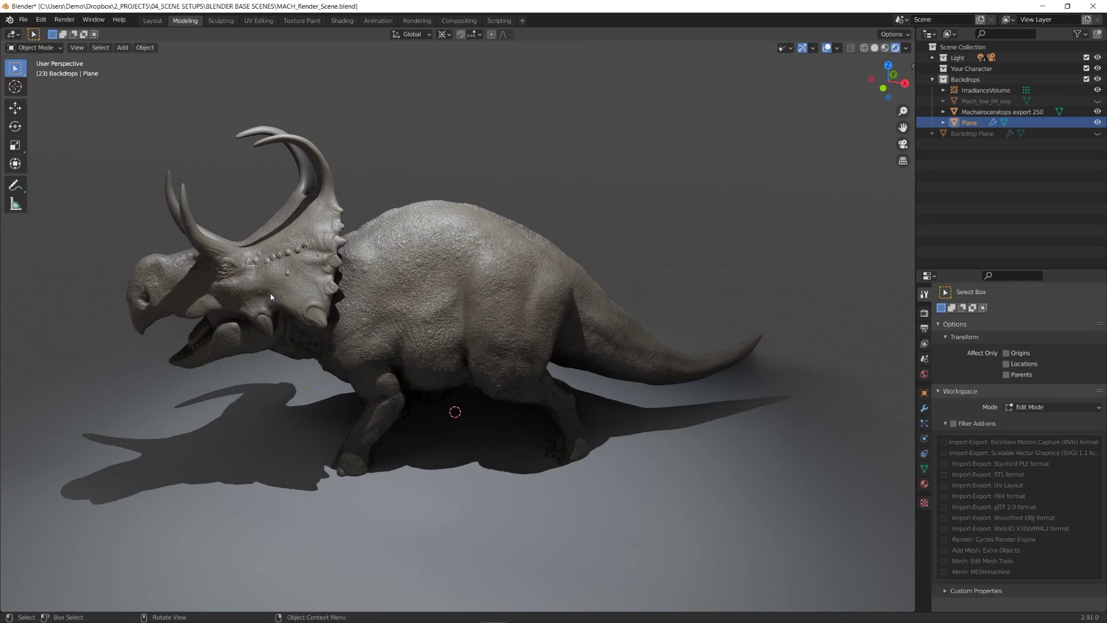
{"action": "middle_click_drag", "start_coordinate": [395, 366], "coordinate": [329, 288]}
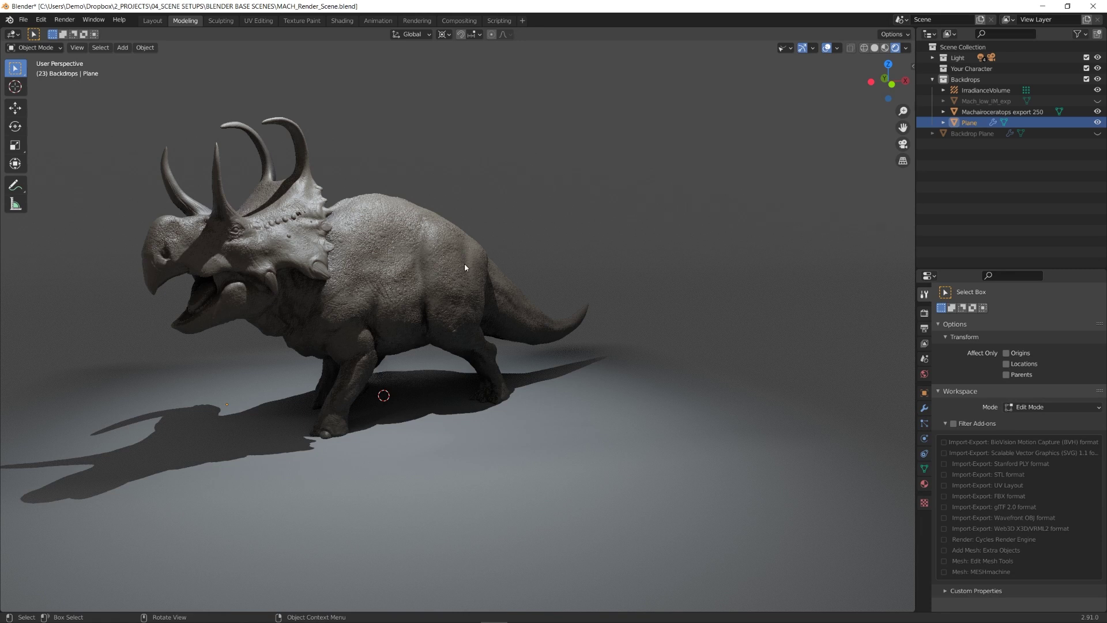
{"action": "left_click", "coordinate": [1098, 100]}
{"action": "middle_click_drag", "start_coordinate": [618, 284], "coordinate": [466, 254]}
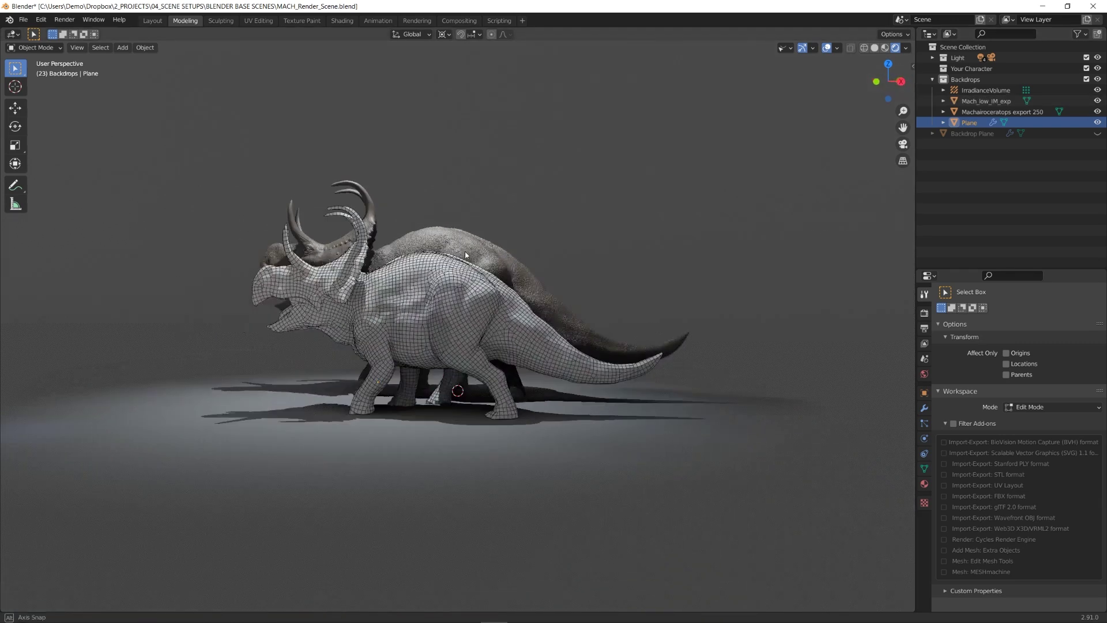
{"action": "left_click", "coordinate": [387, 290]}
{"action": "middle_click_drag", "start_coordinate": [386, 289], "coordinate": [433, 319]}
{"action": "scroll", "coordinate": [398, 337], "scroll_direction": "up", "scroll_amount": 3}
{"action": "scroll", "coordinate": [419, 325], "scroll_direction": "down", "scroll_amount": 3}
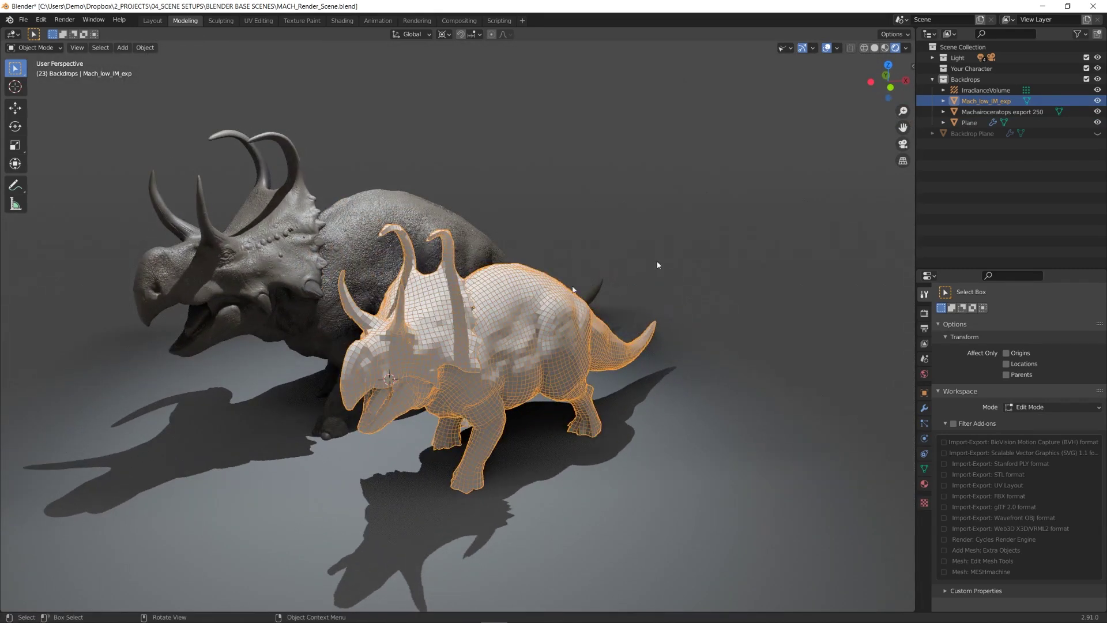
{"action": "left_click", "coordinate": [1097, 101]}
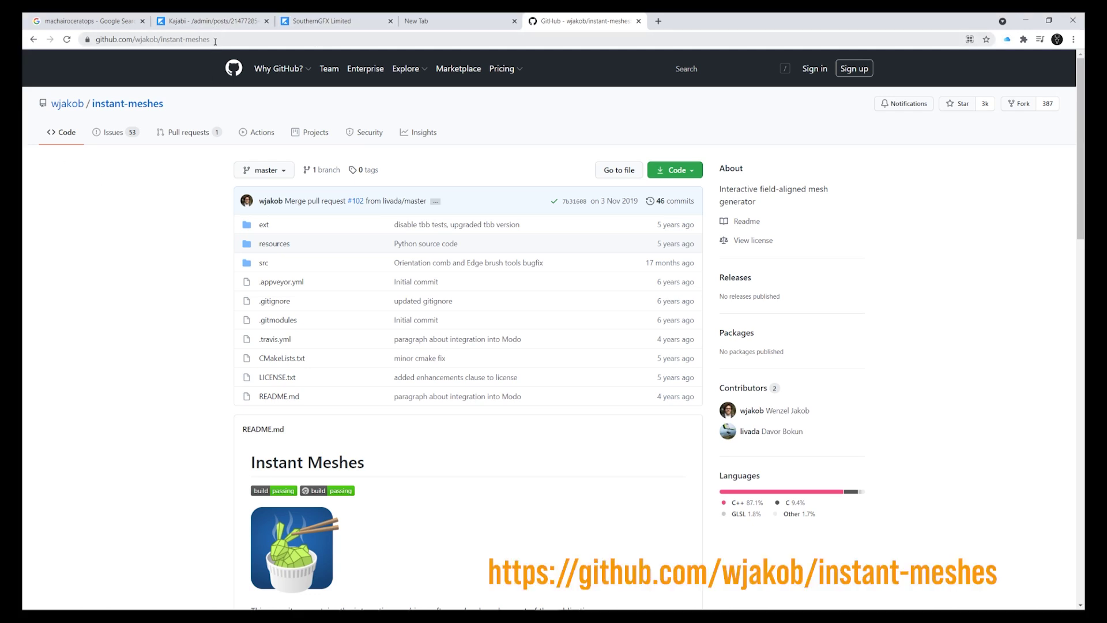
Select the instant-meshes repository URL and scroll the README to the Pre-compiled binaries section
{"action": "left_click", "coordinate": [215, 39]}
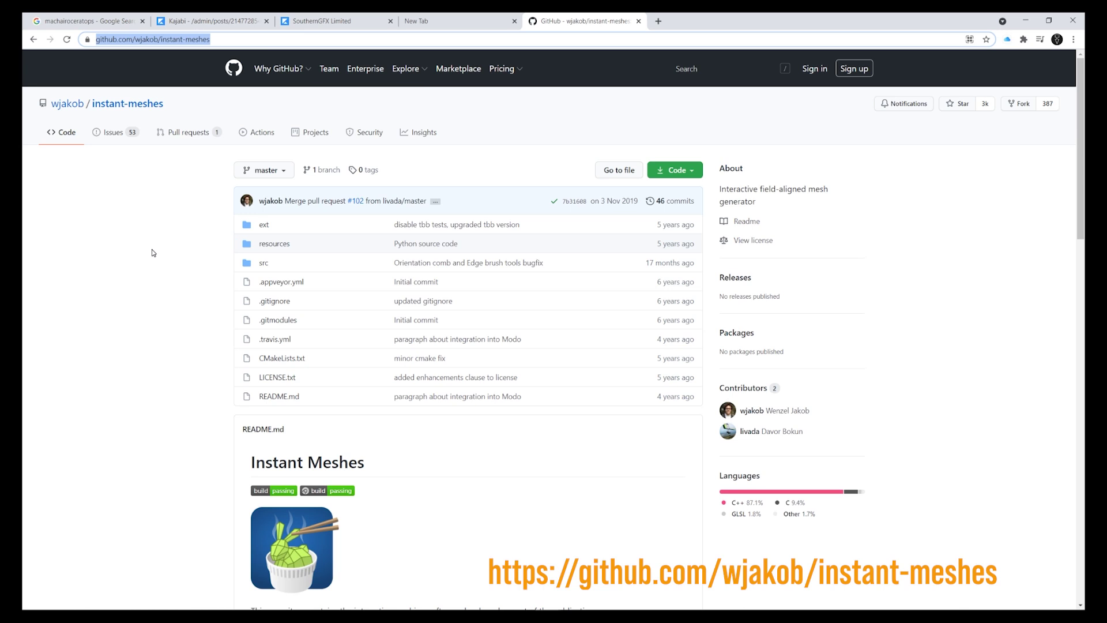
{"action": "scroll", "coordinate": [118, 275], "scroll_direction": "down", "scroll_amount": 9}
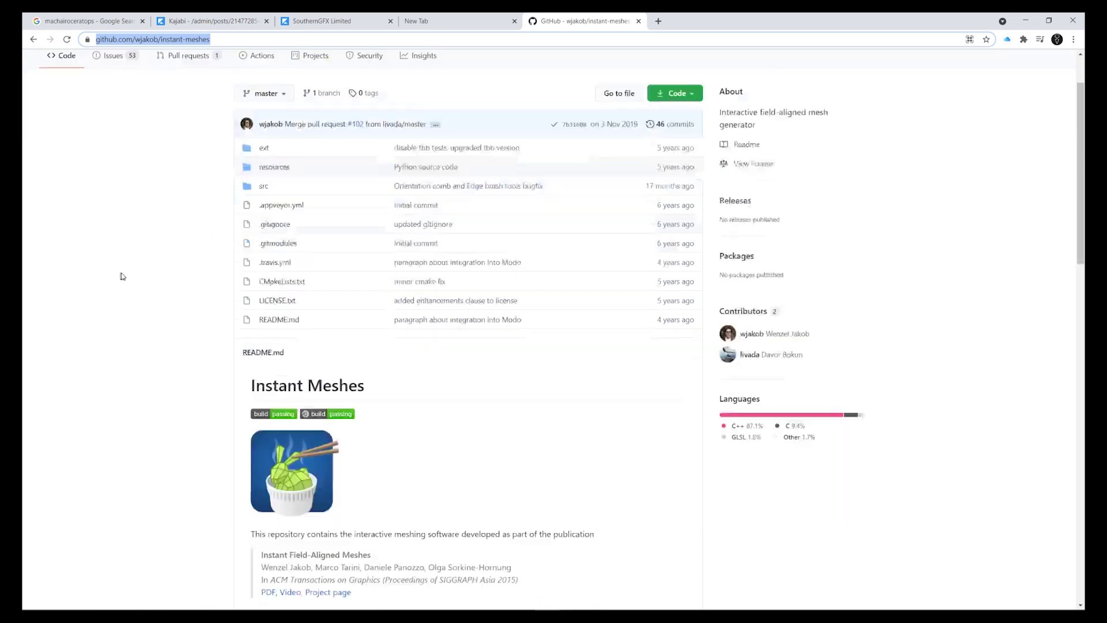
{"action": "scroll", "coordinate": [127, 276], "scroll_direction": "up", "scroll_amount": 2}
{"action": "scroll", "coordinate": [132, 272], "scroll_direction": "down", "scroll_amount": 2}
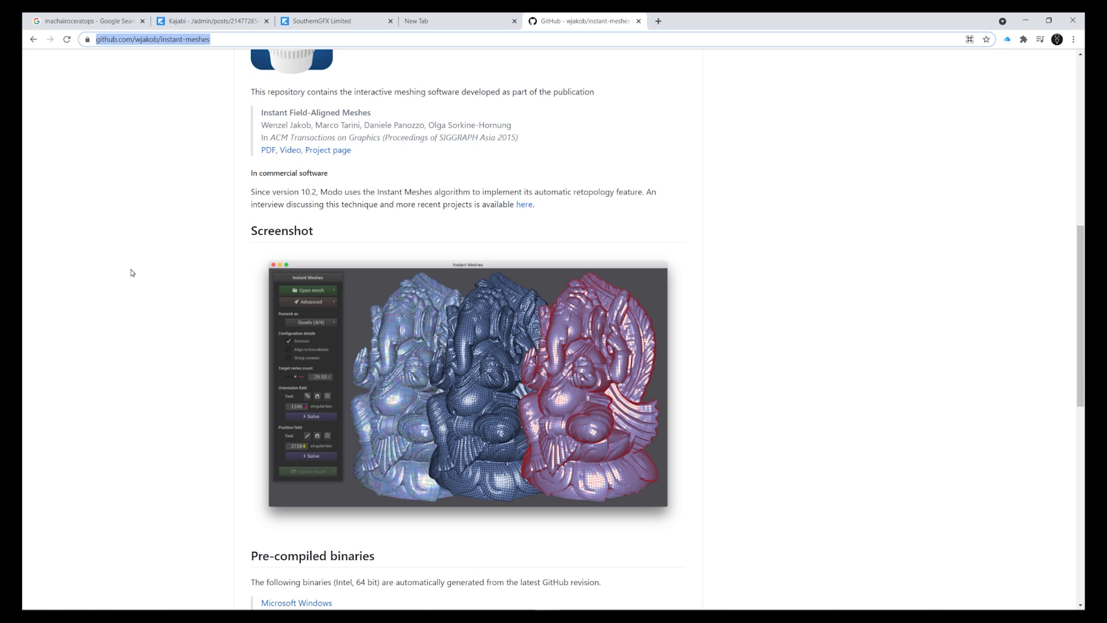
{"action": "scroll", "coordinate": [400, 352], "scroll_direction": "down", "scroll_amount": 5}
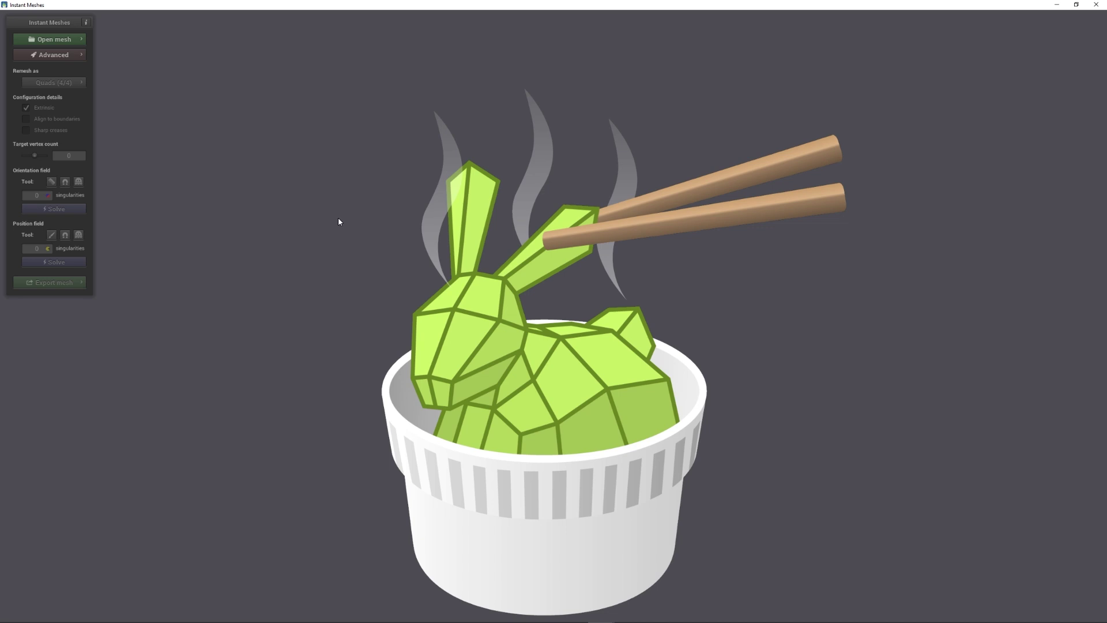
Load 'Machairoceratops export 250' as a PLY/OBJ mesh and view the dinosaur from the side
{"action": "left_click", "coordinate": [53, 40]}
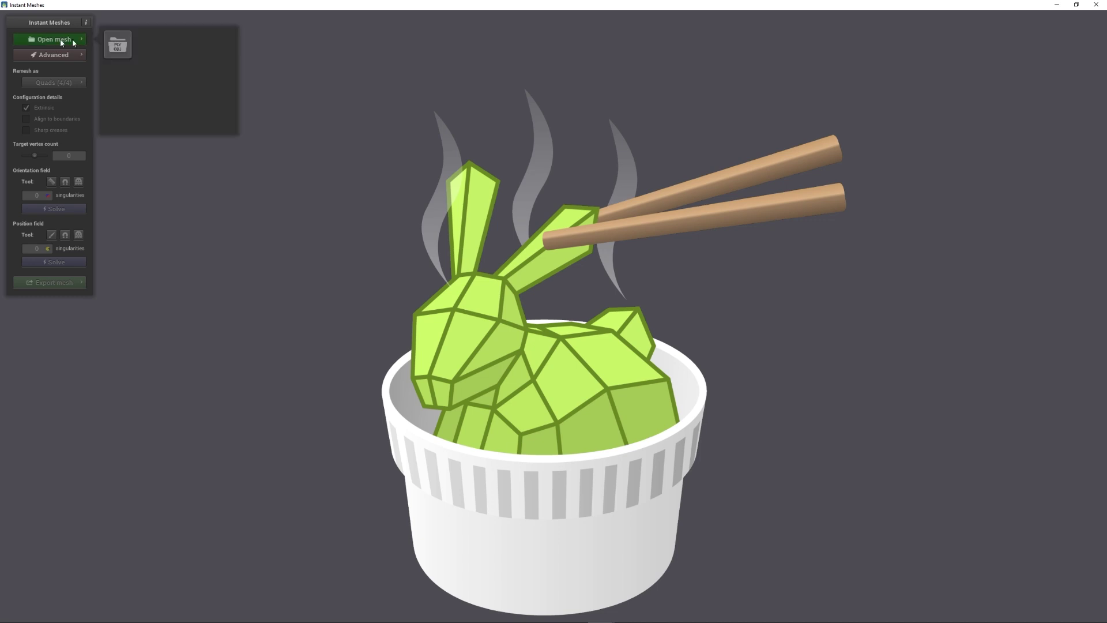
{"action": "left_click", "coordinate": [118, 45]}
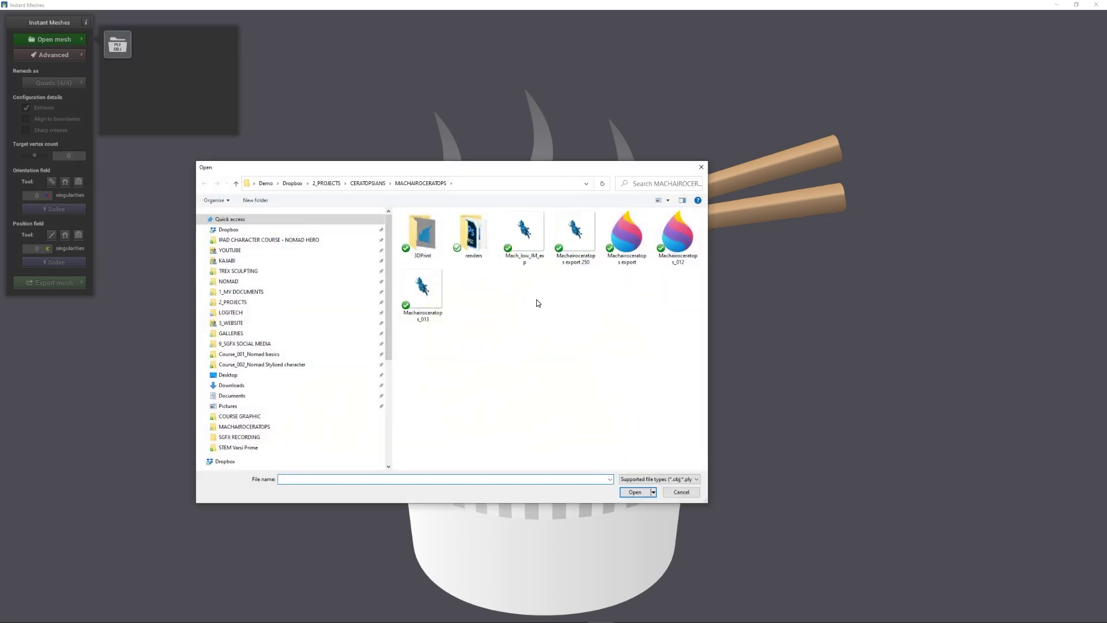
{"action": "left_click", "coordinate": [576, 235]}
{"action": "double_click", "coordinate": [575, 235]}
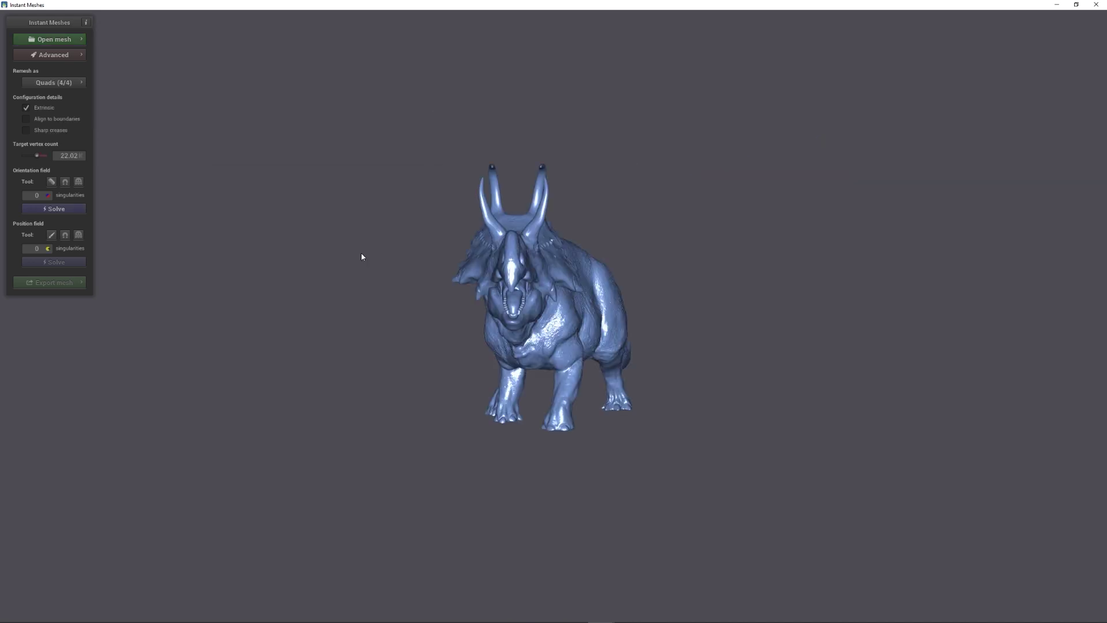
{"action": "left_click_drag", "start_coordinate": [440, 279], "coordinate": [364, 220]}
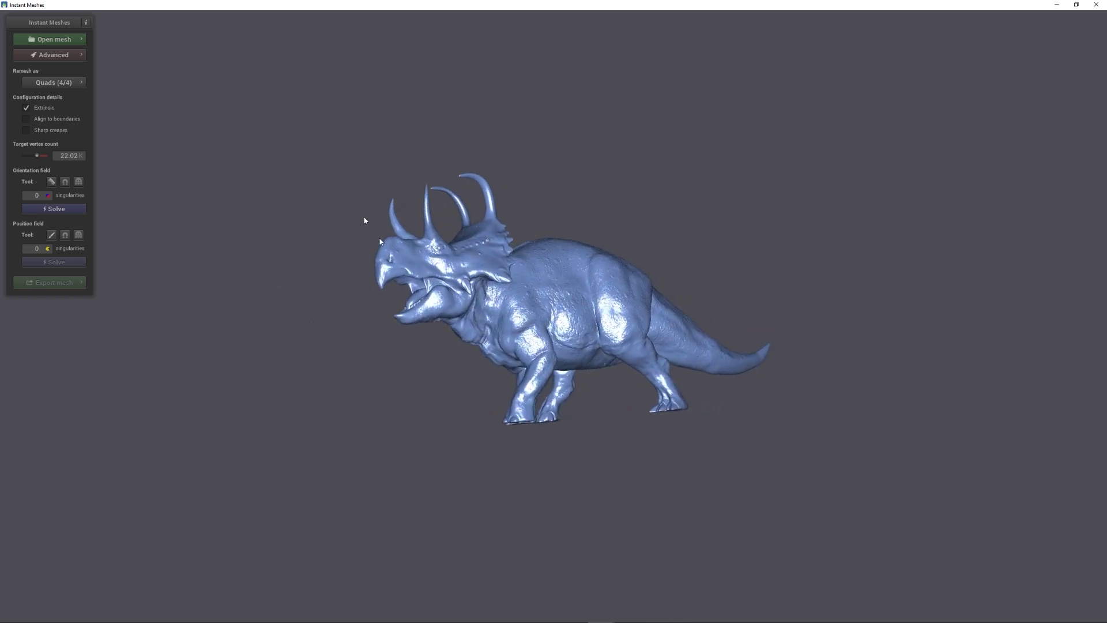
{"action": "scroll", "coordinate": [346, 433], "scroll_direction": "up", "scroll_amount": 8}
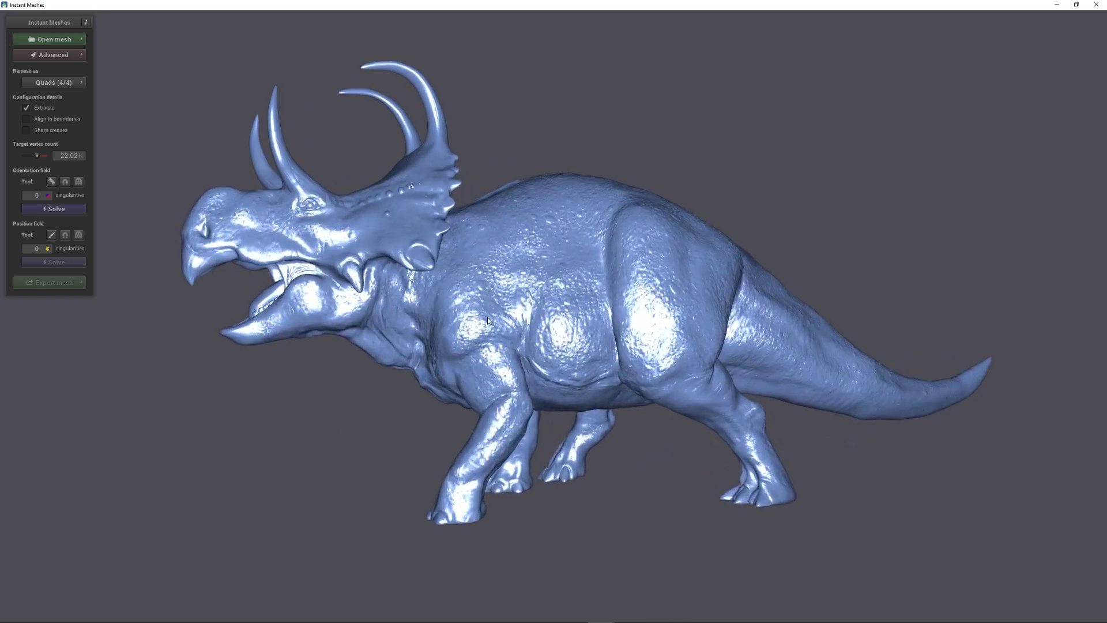
{"action": "scroll", "coordinate": [390, 423], "scroll_direction": "up", "scroll_amount": 1}
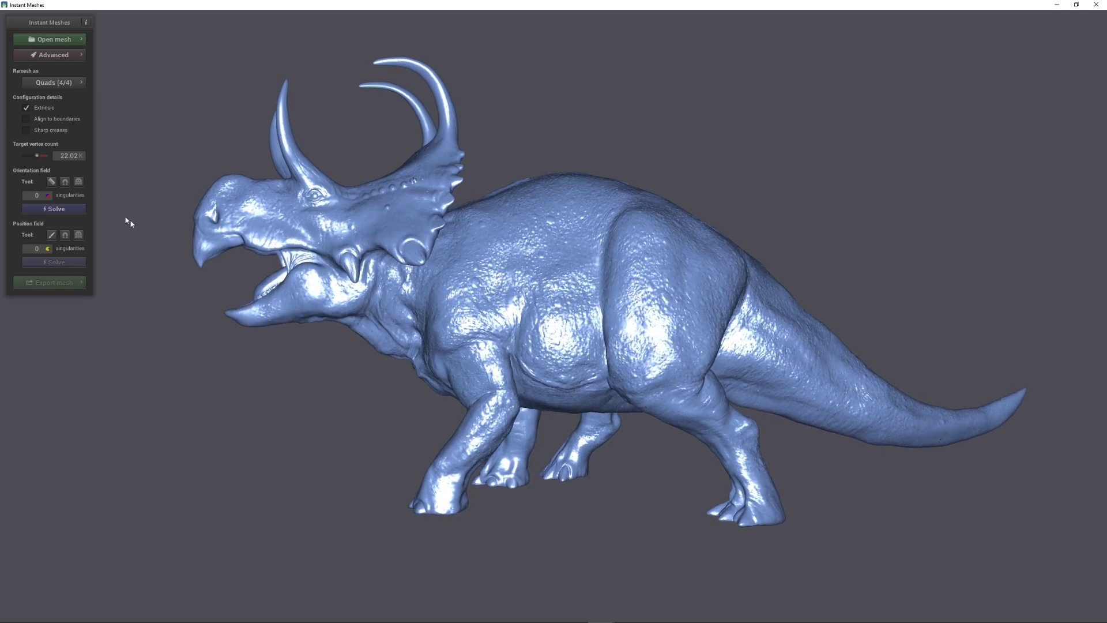
In Advanced settings, toggle the Input mesh layer off and on and overlay its wireframe to inspect
{"action": "left_click", "coordinate": [52, 54]}
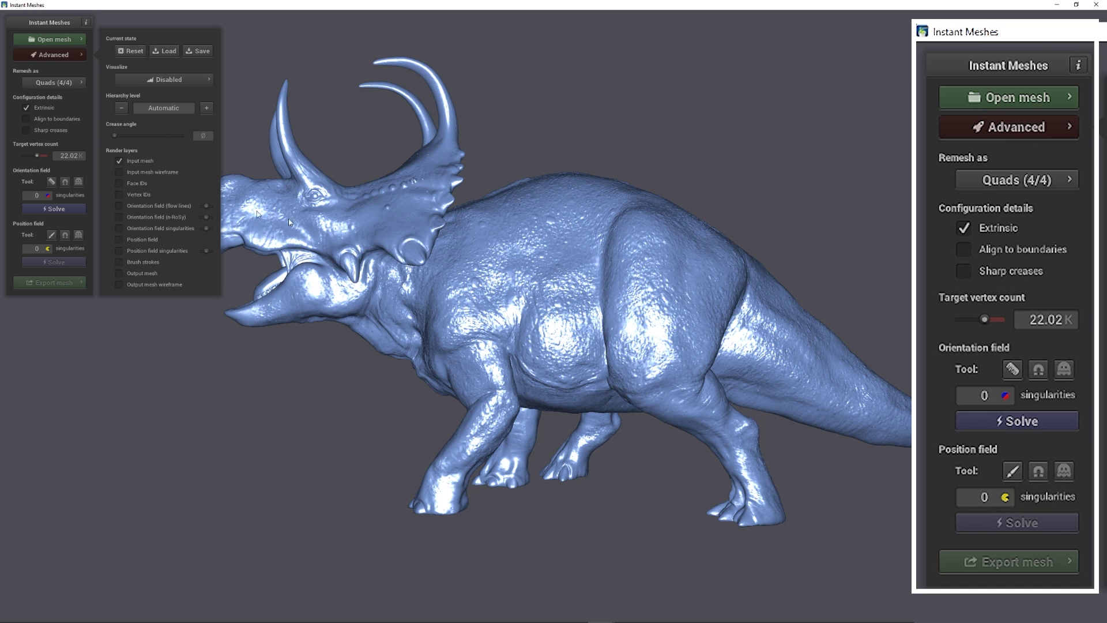
{"action": "left_click", "coordinate": [119, 162]}
{"action": "left_click", "coordinate": [120, 161]}
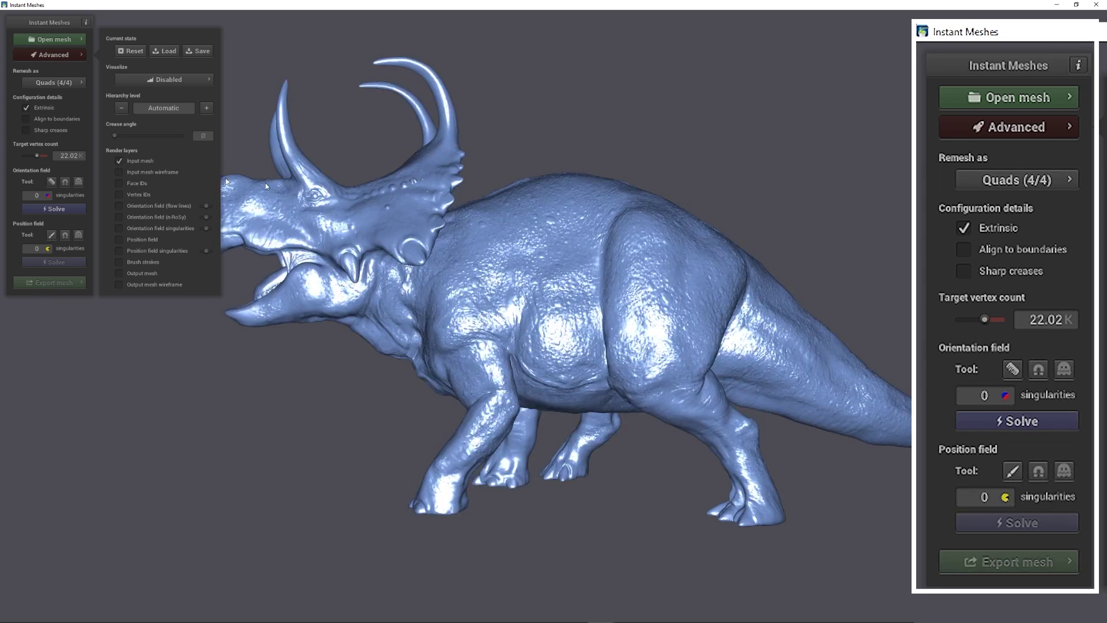
{"action": "left_click", "coordinate": [119, 172]}
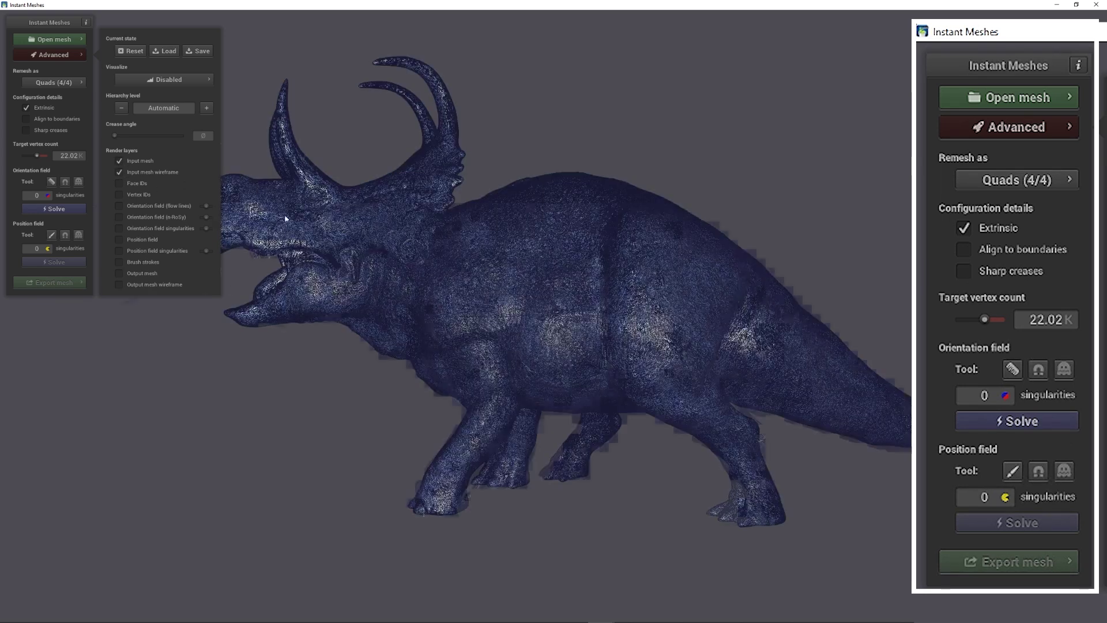
{"action": "scroll", "coordinate": [290, 213], "scroll_direction": "up", "scroll_amount": 5}
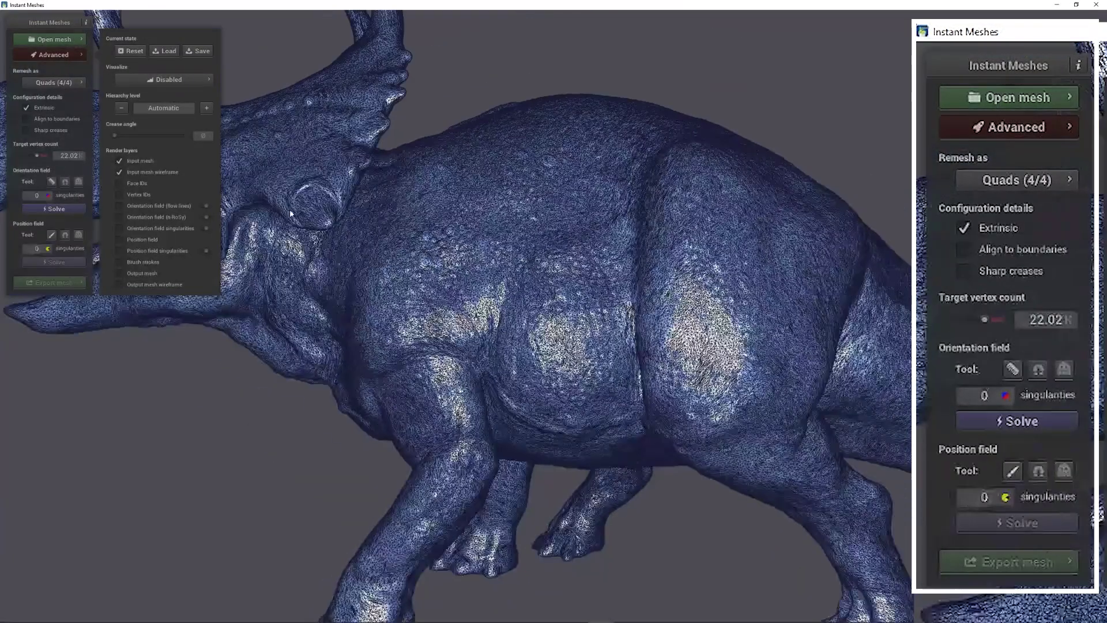
{"action": "left_click_drag", "start_coordinate": [290, 213], "coordinate": [299, 234]}
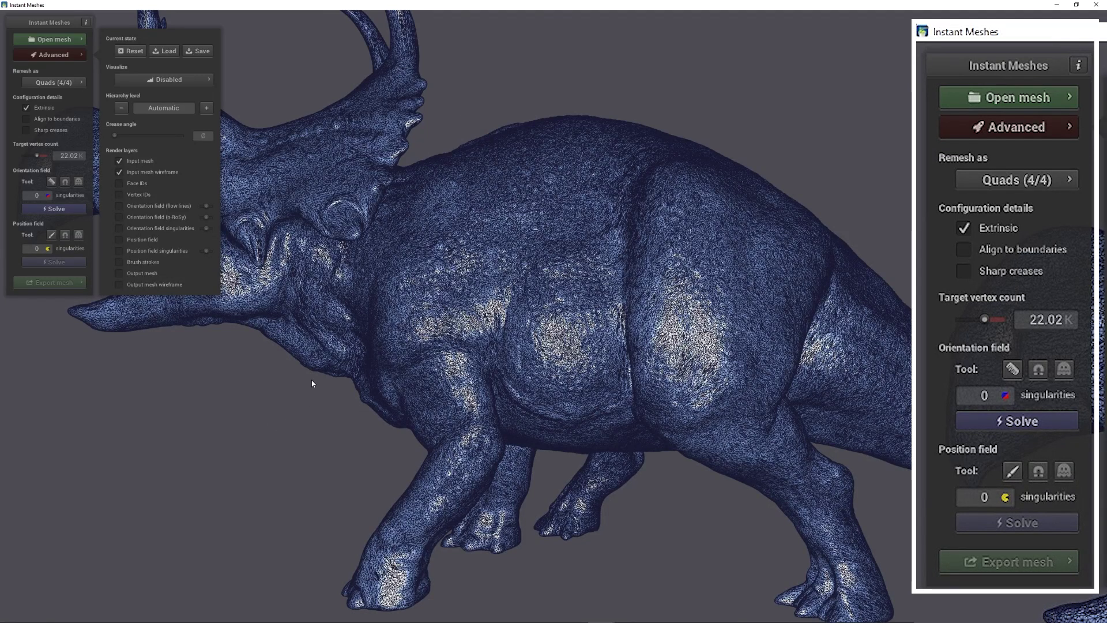
{"action": "scroll", "coordinate": [432, 314], "scroll_direction": "down", "scroll_amount": 5}
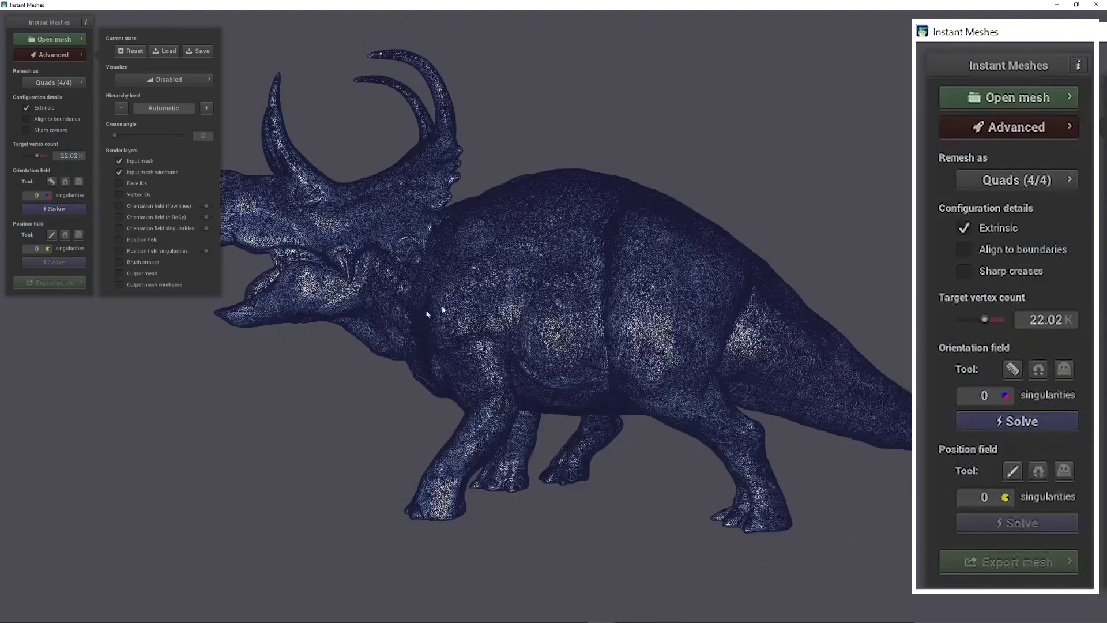
{"action": "scroll", "coordinate": [439, 321], "scroll_direction": "up", "scroll_amount": 5}
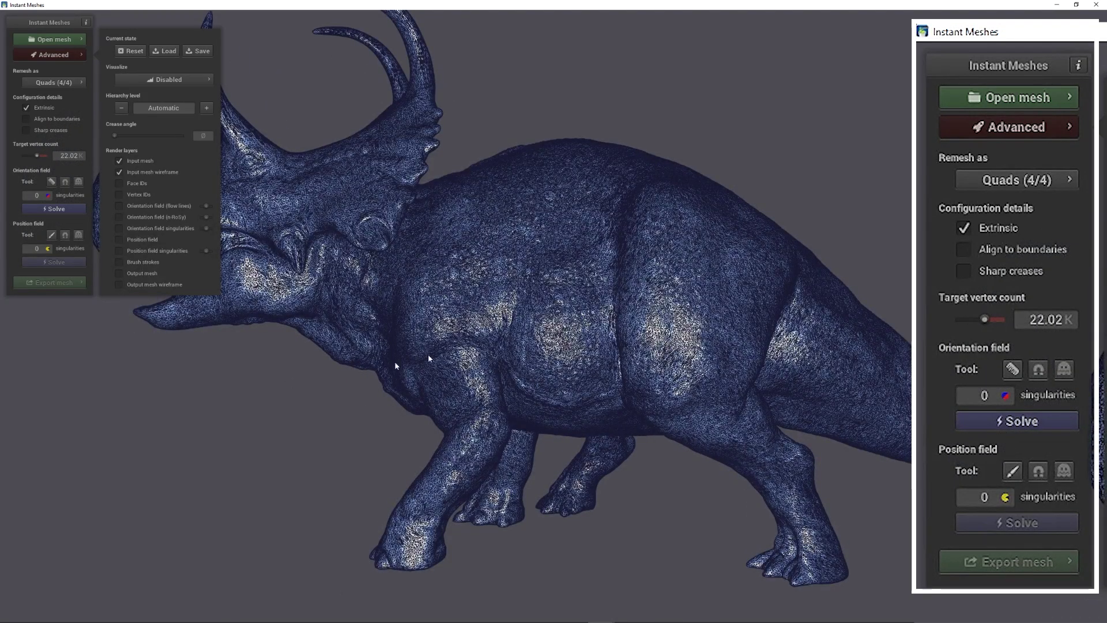
Turn off the input mesh wireframe, briefly try Face IDs coloring, and switch on Vertex IDs
{"action": "left_click", "coordinate": [120, 171]}
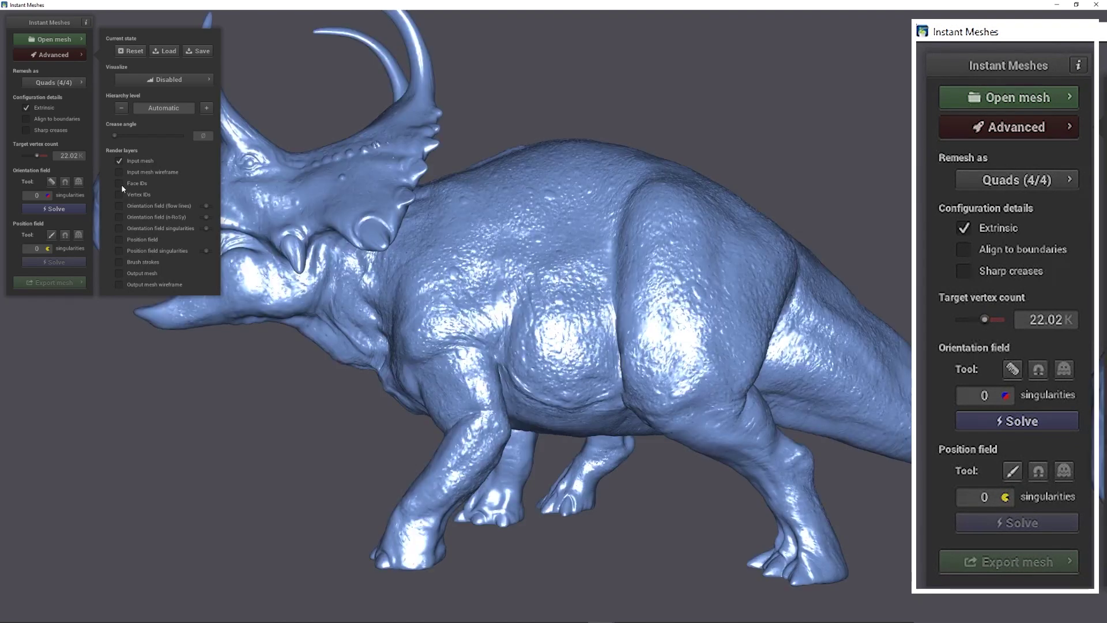
{"action": "left_click", "coordinate": [119, 184]}
{"action": "left_click", "coordinate": [139, 192]}
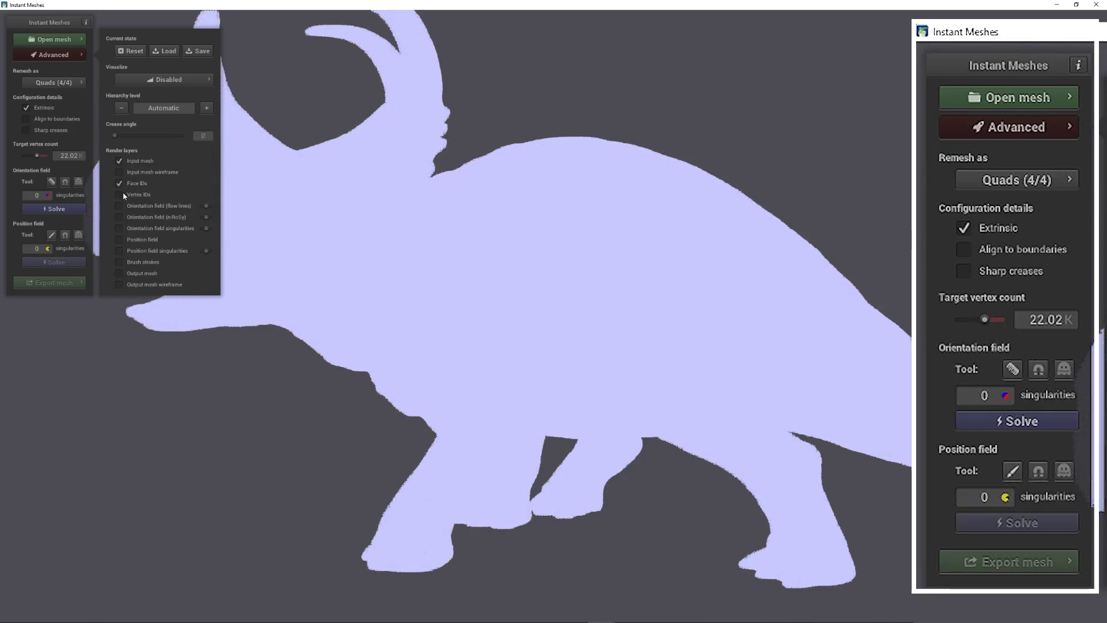
{"action": "left_click", "coordinate": [119, 184]}
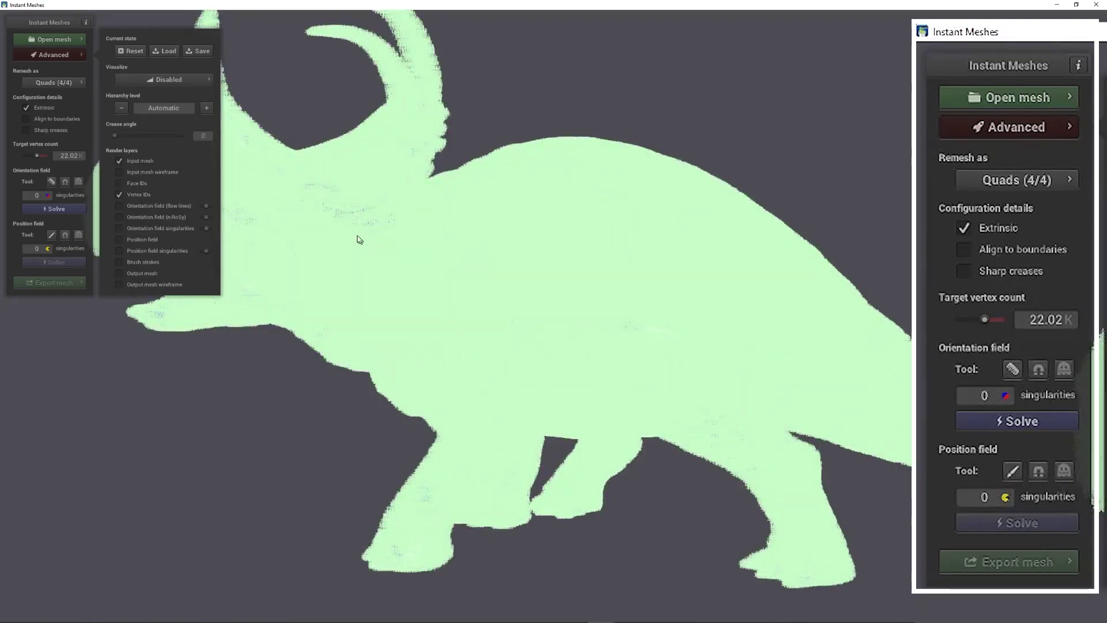
{"action": "scroll", "coordinate": [394, 208], "scroll_direction": "up", "scroll_amount": 5}
{"action": "scroll", "coordinate": [394, 208], "scroll_direction": "up", "scroll_amount": 5}
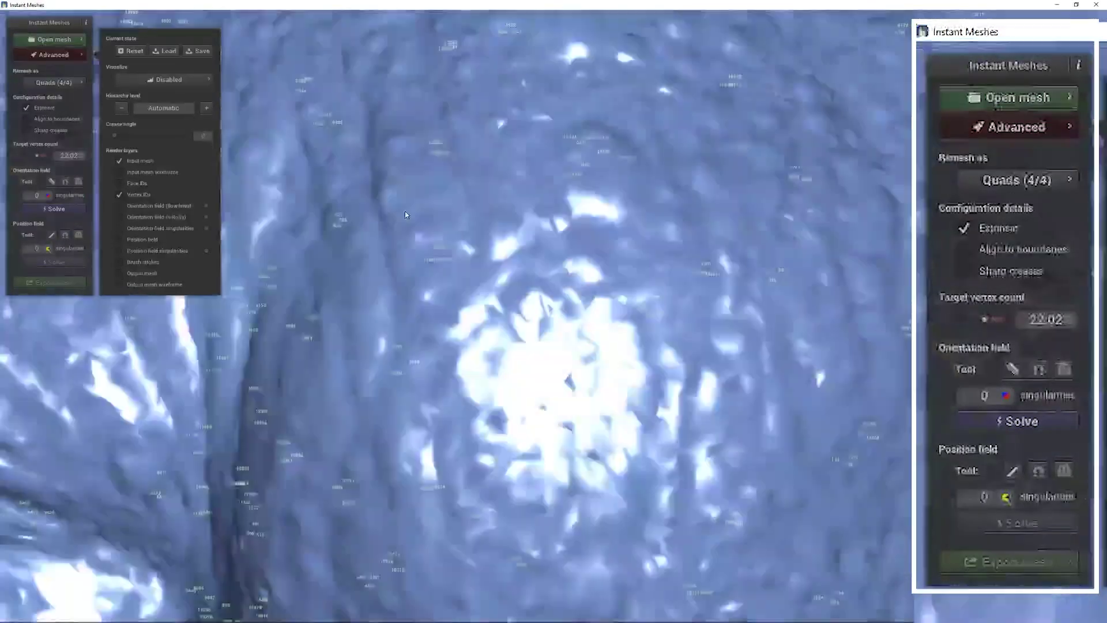
{"action": "scroll", "coordinate": [485, 251], "scroll_direction": "up", "scroll_amount": 5}
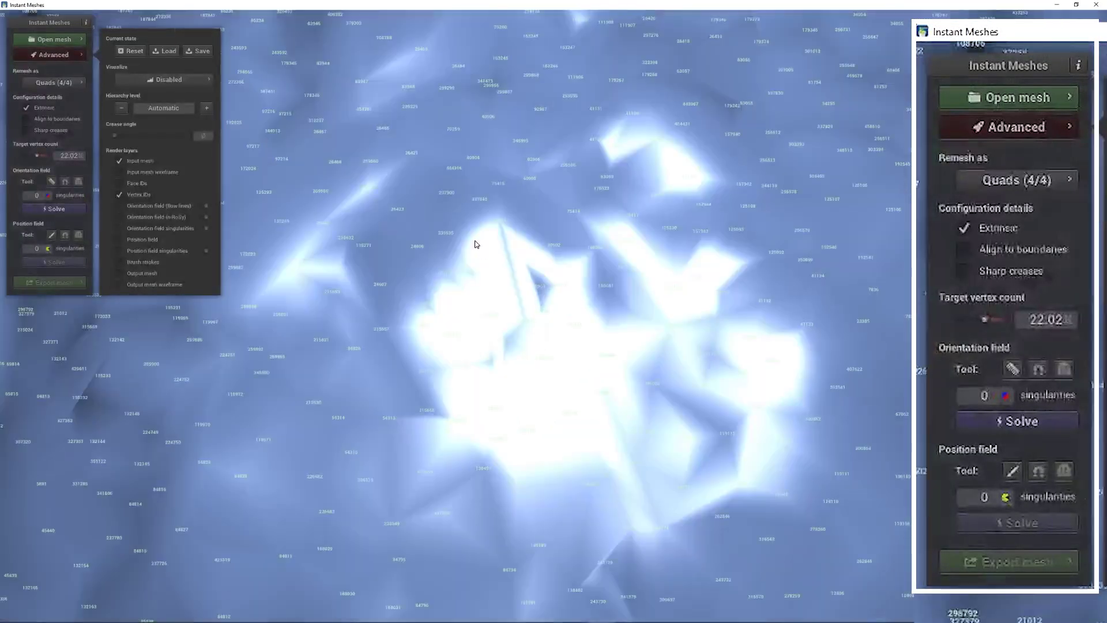
{"action": "scroll", "coordinate": [486, 255], "scroll_direction": "down", "scroll_amount": 2}
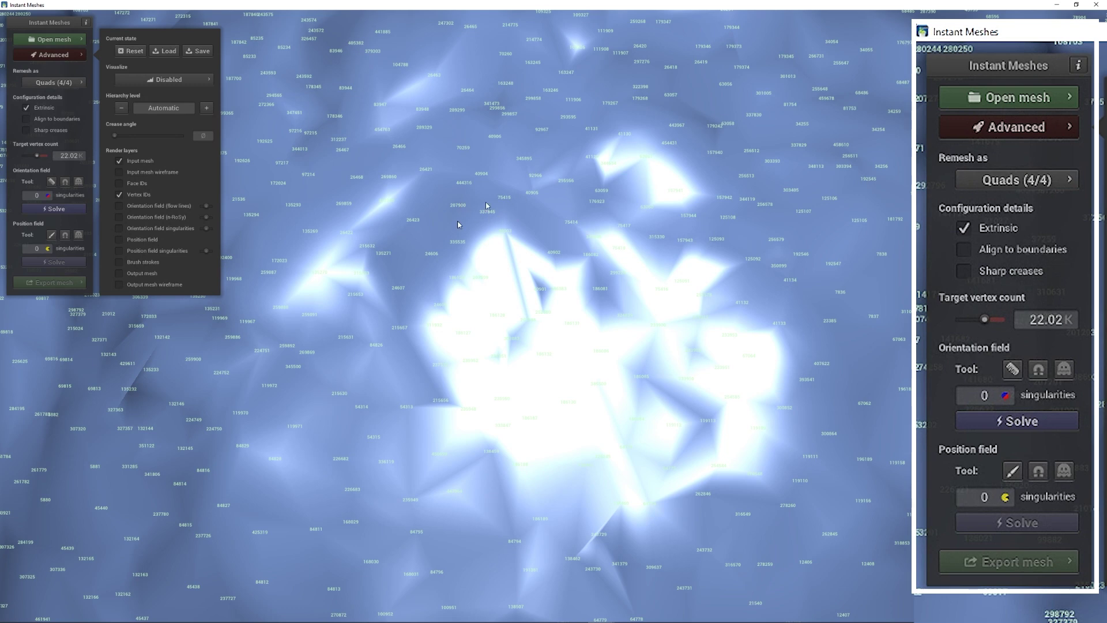
Re-enable the Input mesh wireframe and zoom in and out to inspect it alongside the vertex IDs
{"action": "left_click", "coordinate": [119, 172]}
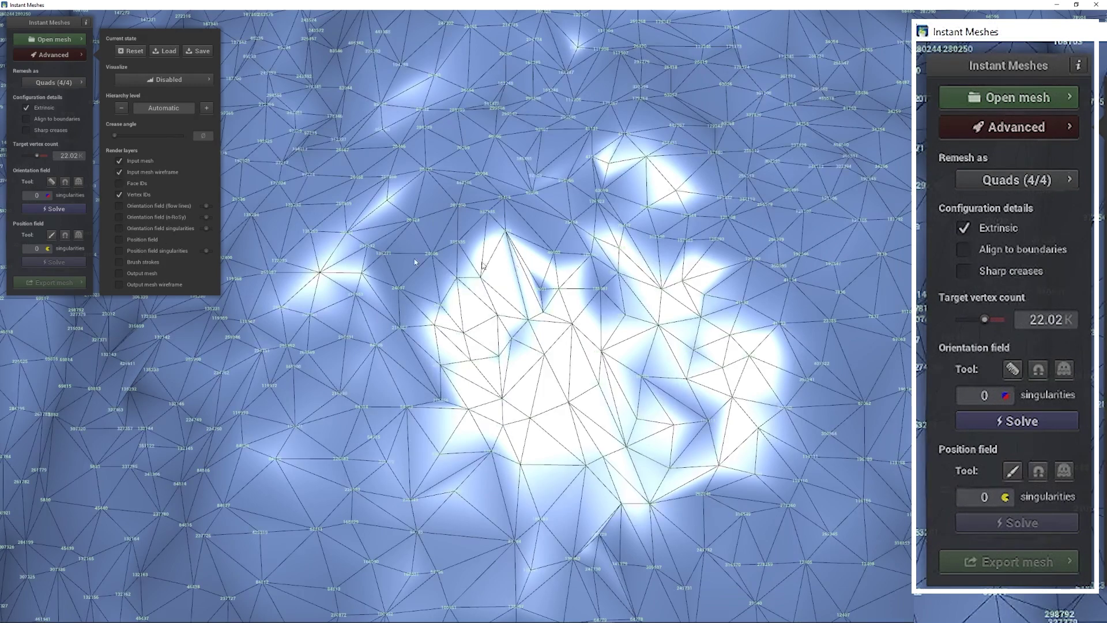
{"action": "scroll", "coordinate": [451, 210], "scroll_direction": "up", "scroll_amount": 2}
{"action": "scroll", "coordinate": [455, 209], "scroll_direction": "down", "scroll_amount": 5}
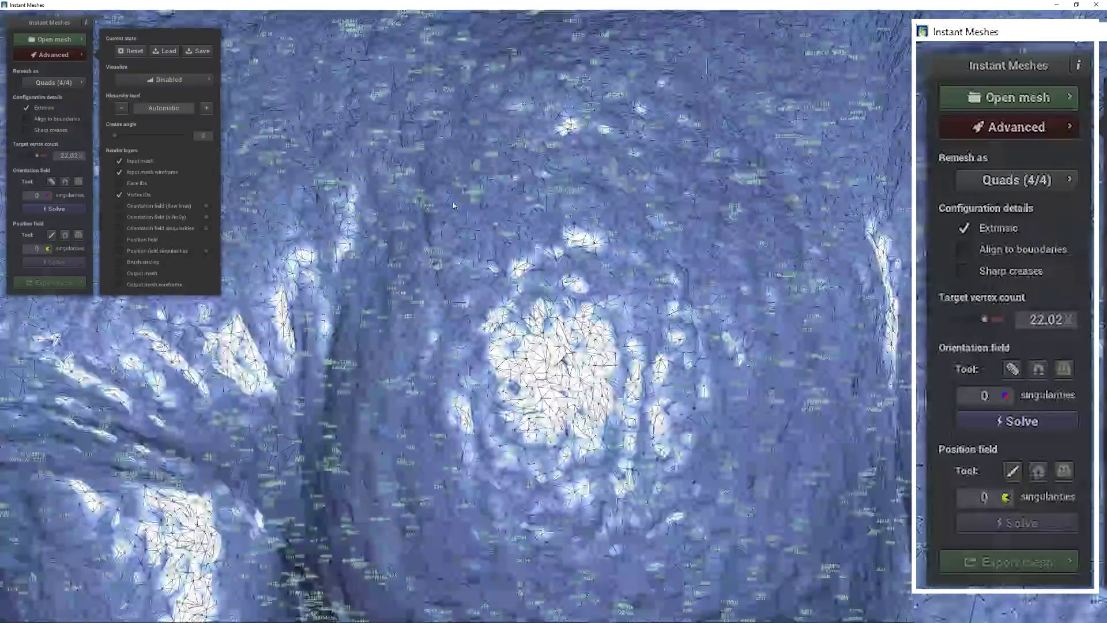
{"action": "scroll", "coordinate": [536, 242], "scroll_direction": "down", "scroll_amount": 6}
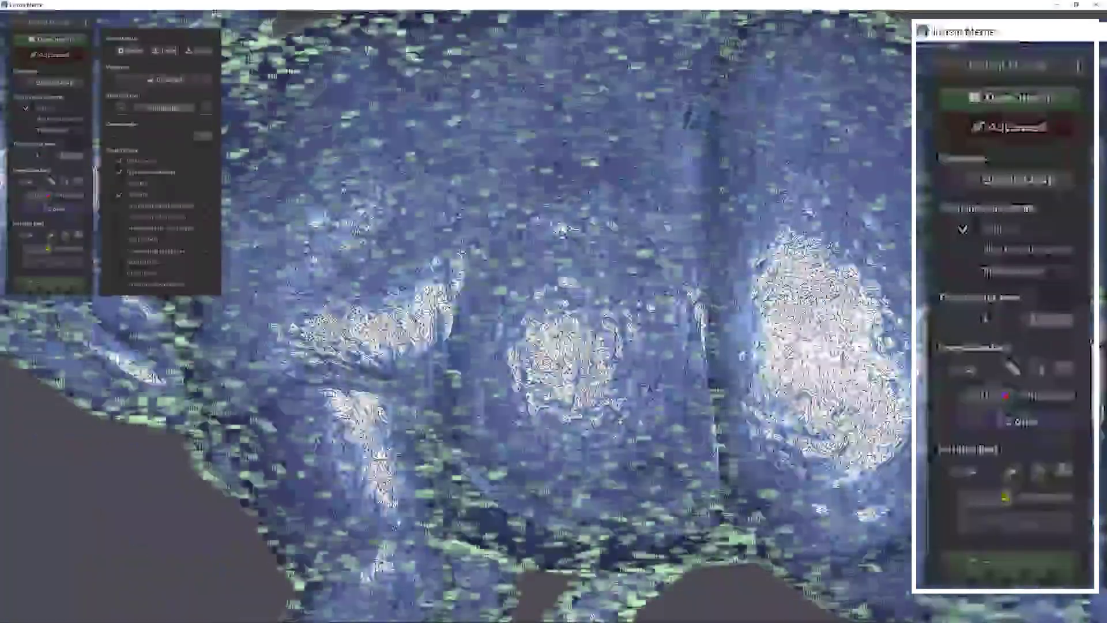
{"action": "scroll", "coordinate": [492, 265], "scroll_direction": "up", "scroll_amount": 6}
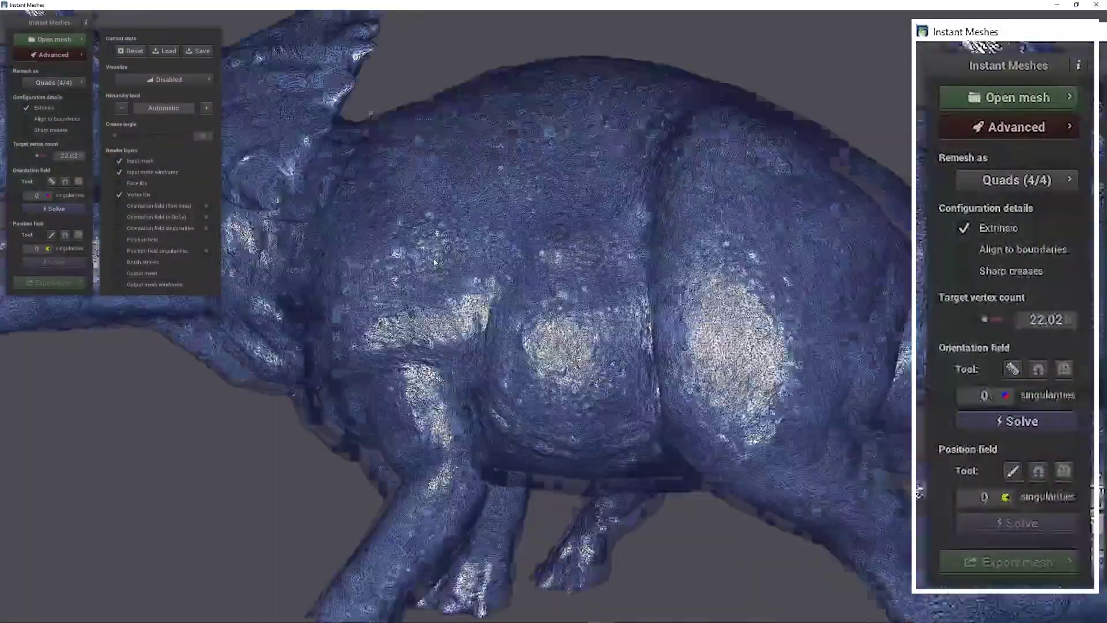
{"action": "scroll", "coordinate": [492, 264], "scroll_direction": "up", "scroll_amount": 6}
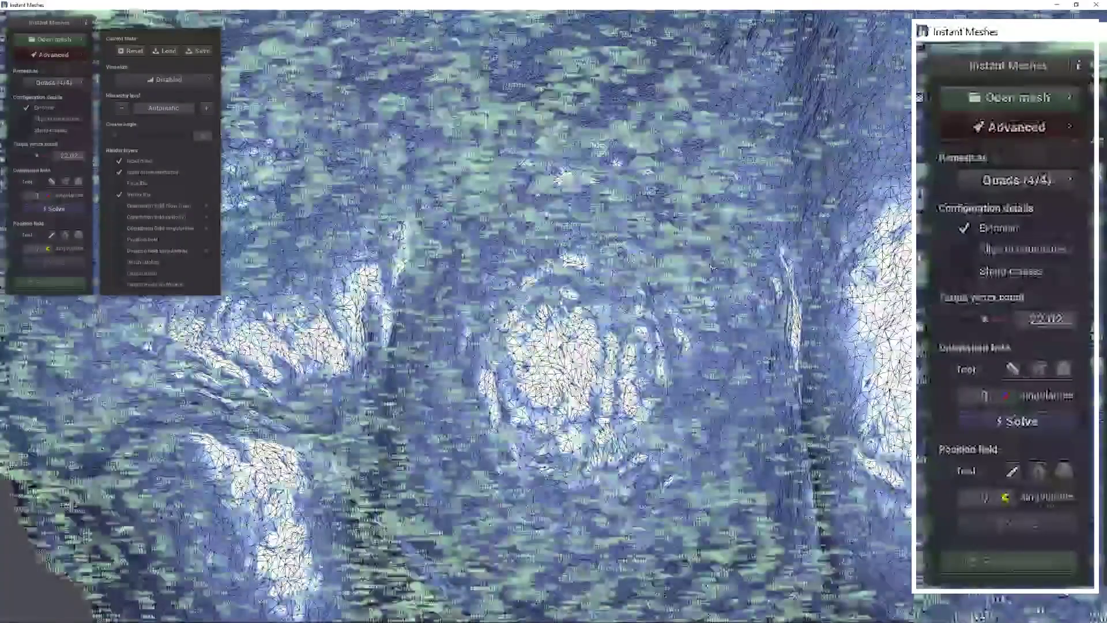
{"action": "scroll", "coordinate": [586, 260], "scroll_direction": "up", "scroll_amount": 6}
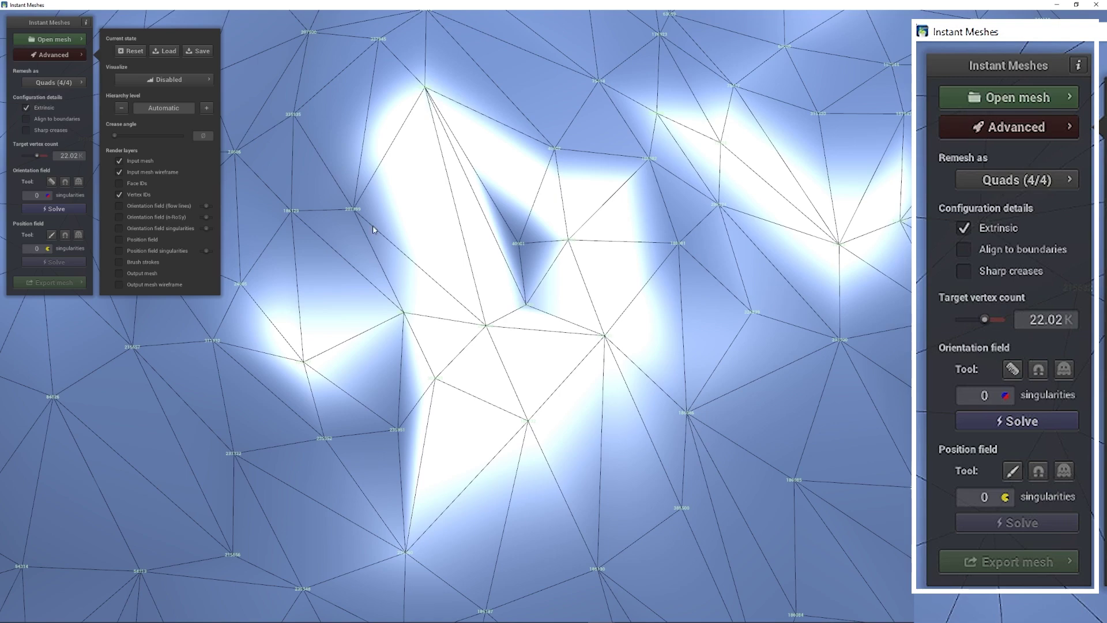
{"action": "scroll", "coordinate": [517, 271], "scroll_direction": "down", "scroll_amount": 5}
{"action": "scroll", "coordinate": [518, 271], "scroll_direction": "down", "scroll_amount": 3}
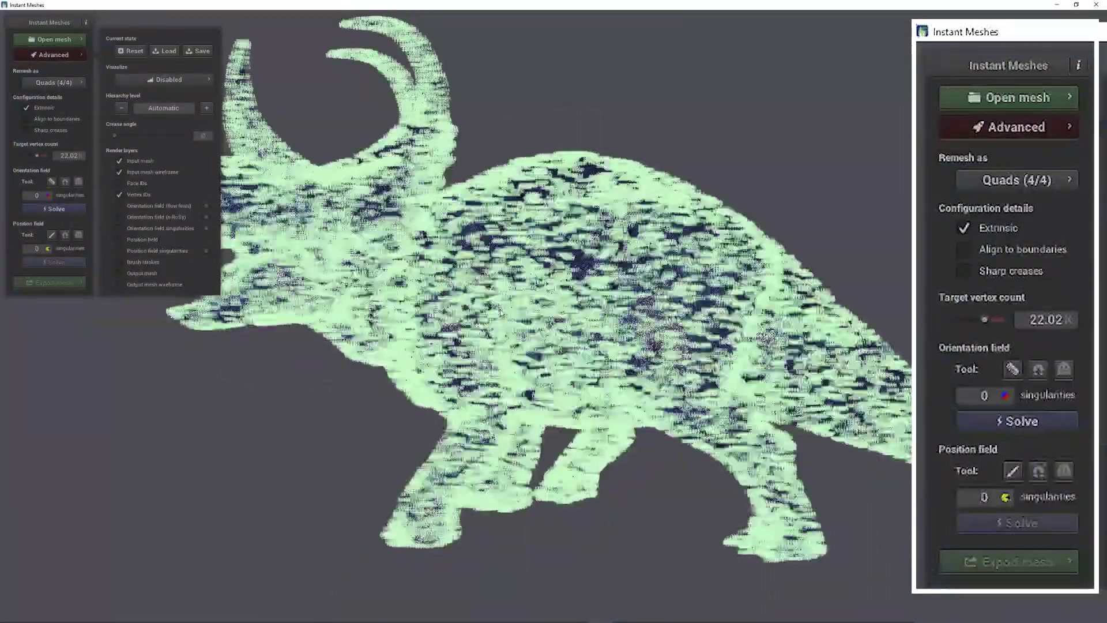
{"action": "scroll", "coordinate": [437, 313], "scroll_direction": "up", "scroll_amount": 3}
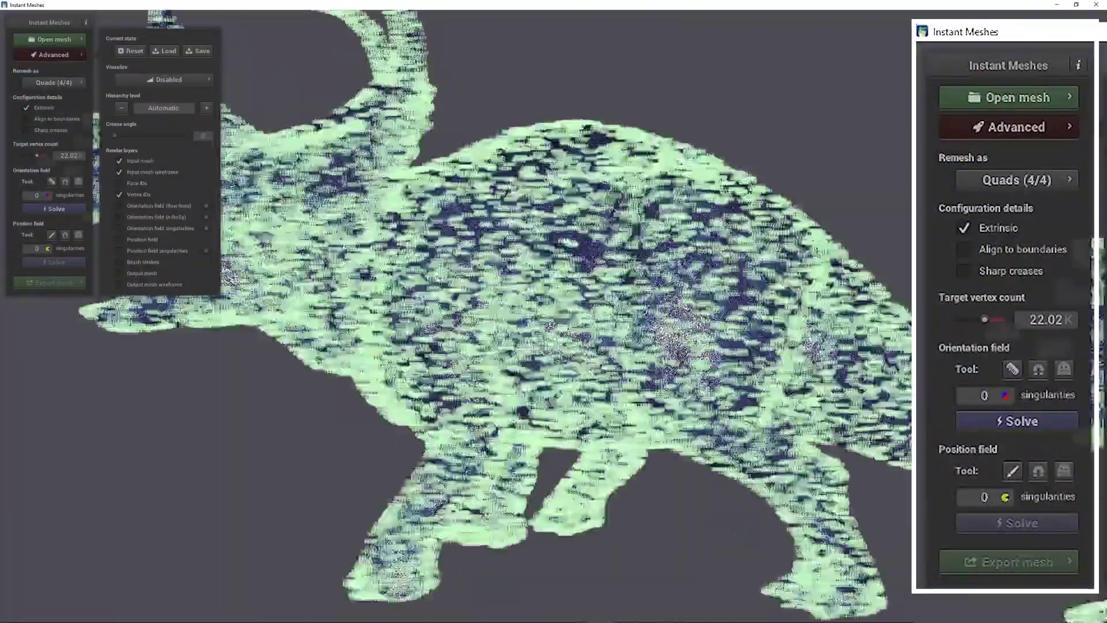
{"action": "scroll", "coordinate": [619, 253], "scroll_direction": "up", "scroll_amount": 3}
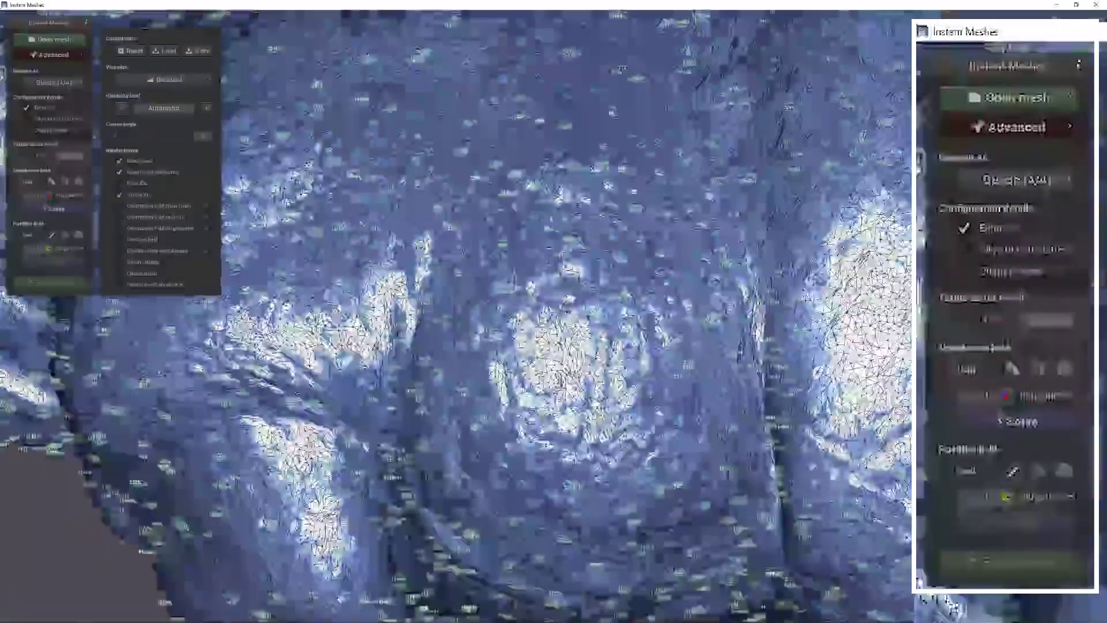
{"action": "scroll", "coordinate": [619, 253], "scroll_direction": "down", "scroll_amount": 3}
{"action": "scroll", "coordinate": [371, 286], "scroll_direction": "down", "scroll_amount": 3}
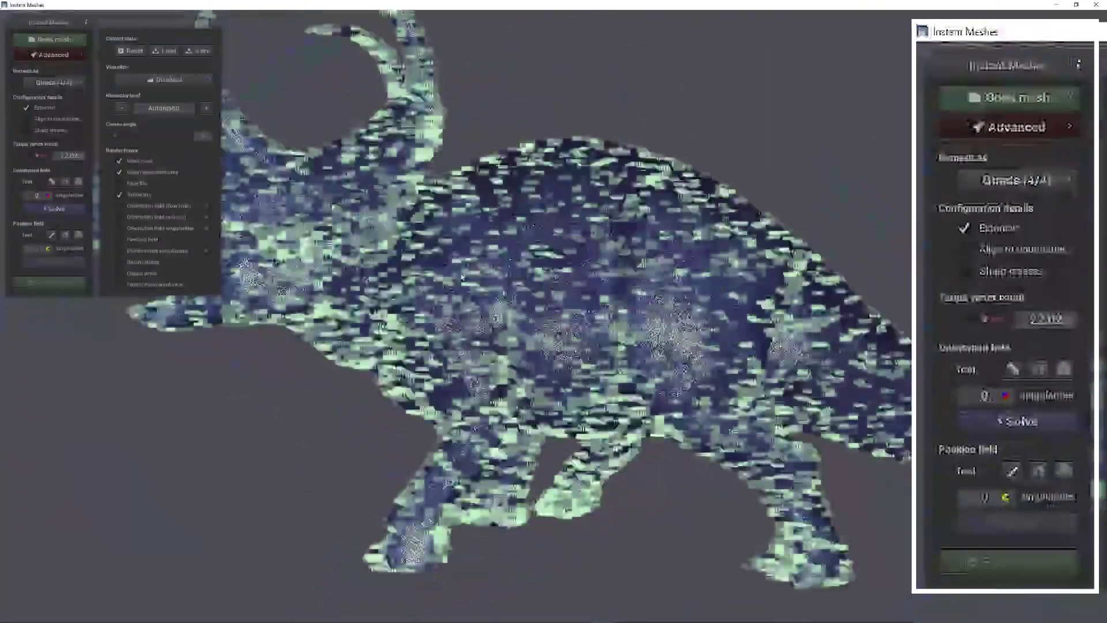
{"action": "scroll", "coordinate": [371, 286], "scroll_direction": "up", "scroll_amount": 2}
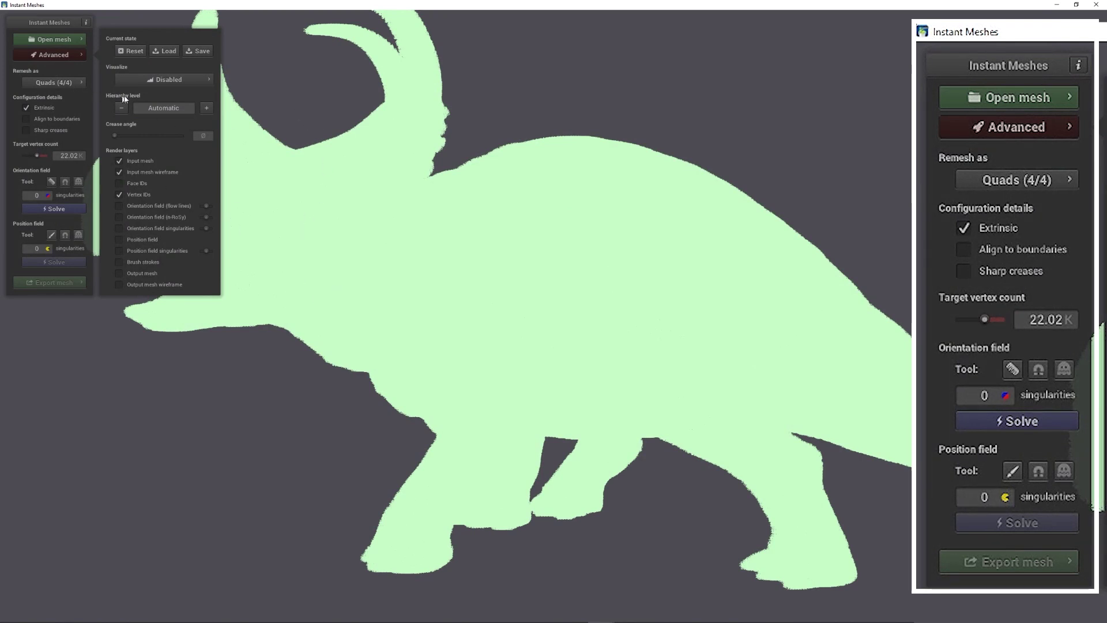
Hide Vertex IDs and the Input mesh wireframe, then close the Advanced panel
{"action": "left_click", "coordinate": [120, 195]}
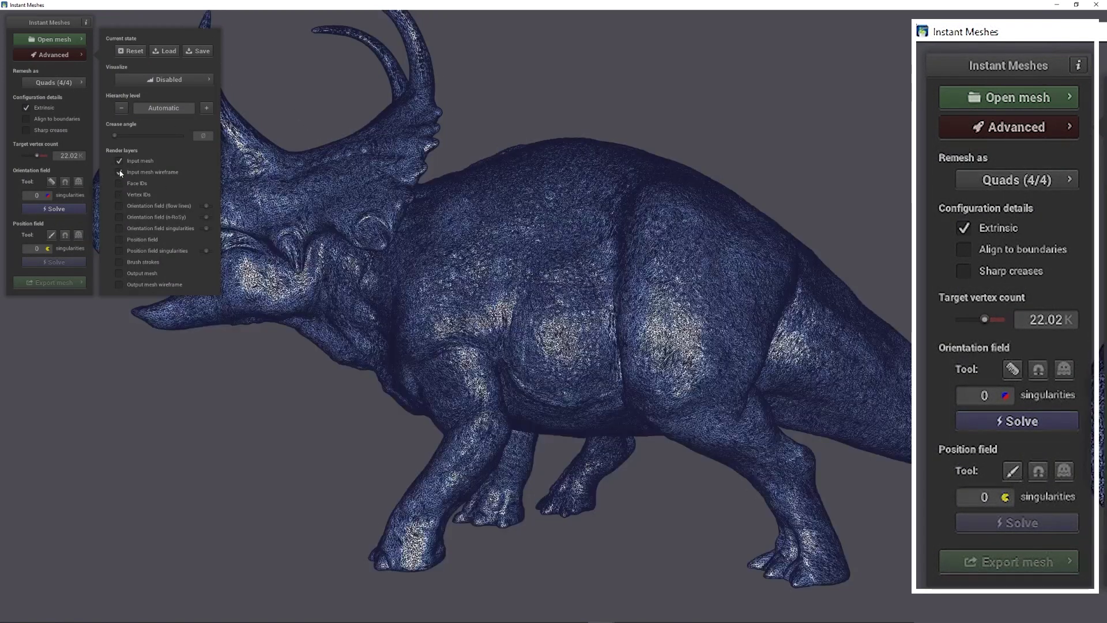
{"action": "left_click", "coordinate": [119, 172]}
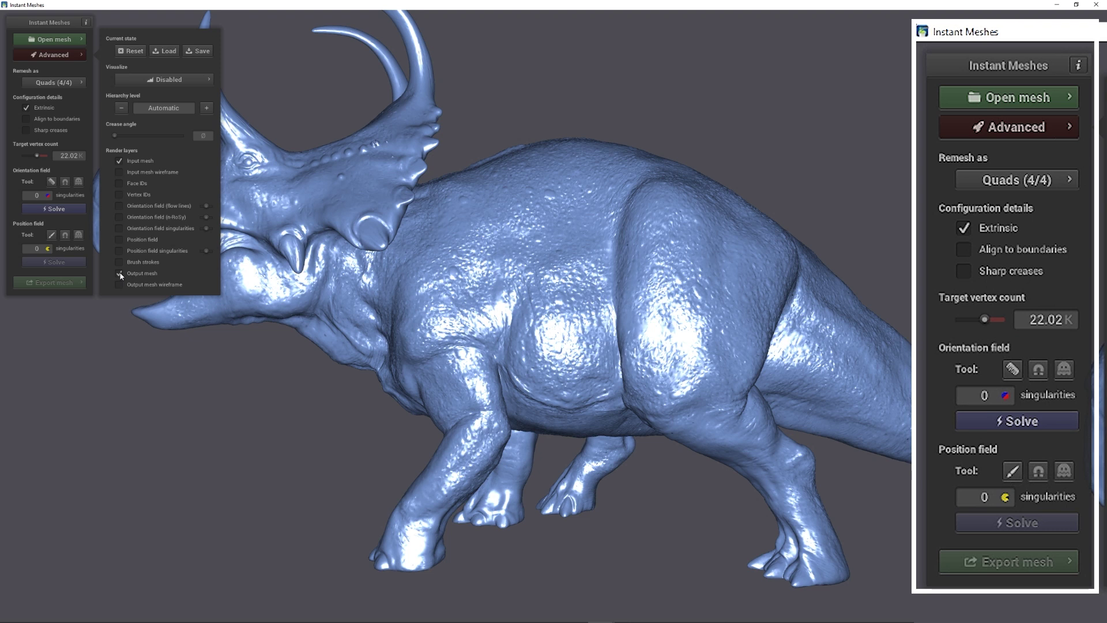
{"action": "left_click", "coordinate": [41, 55]}
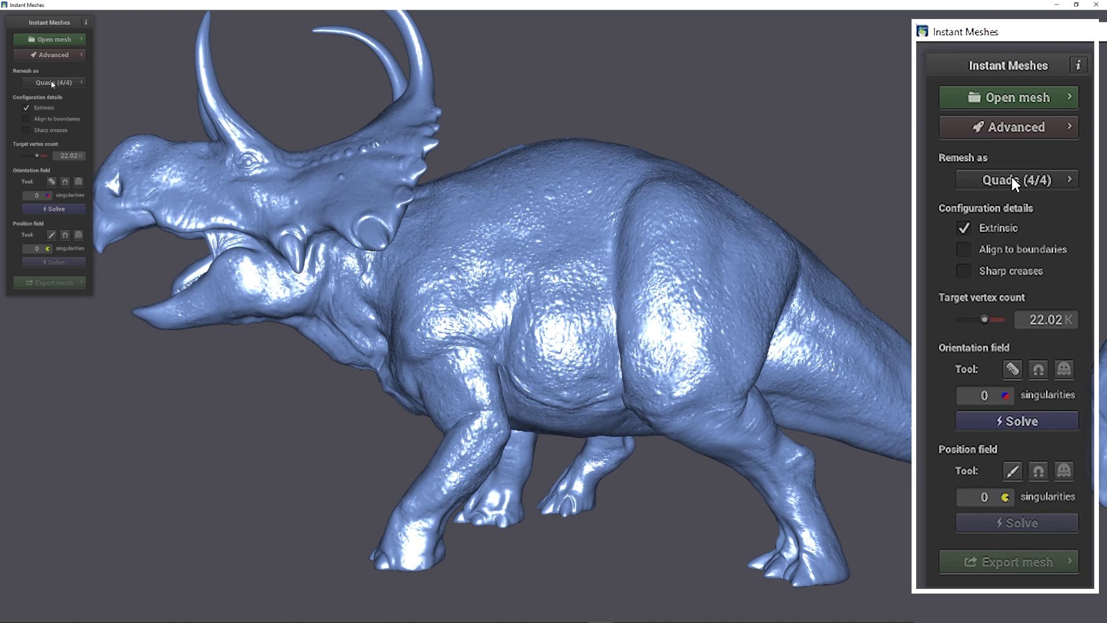
{"action": "left_click", "coordinate": [51, 83]}
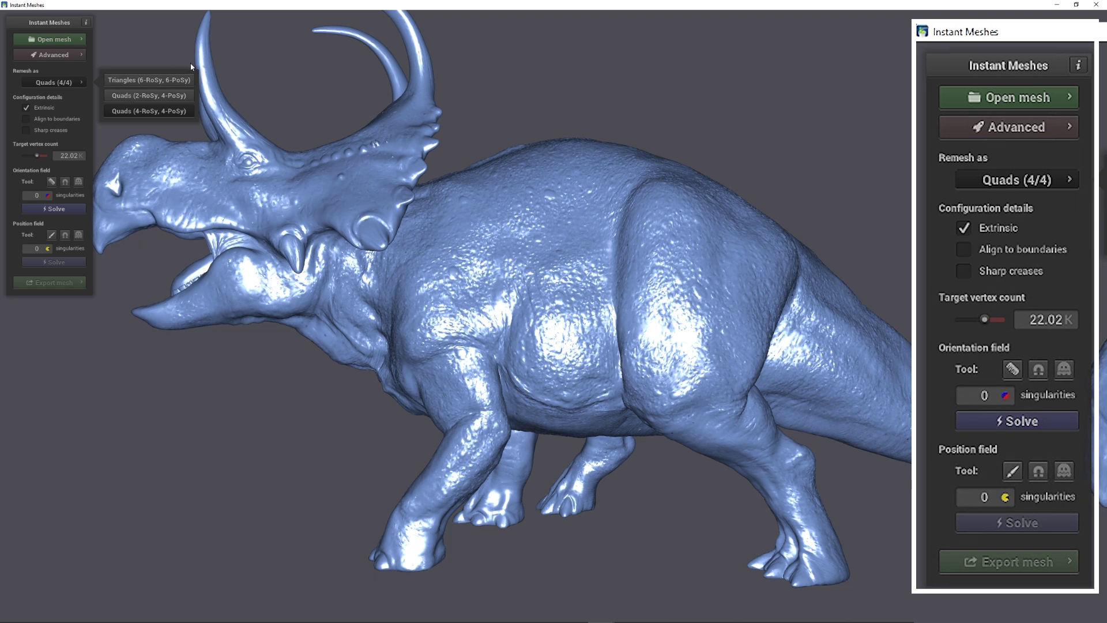
{"action": "left_click", "coordinate": [54, 83]}
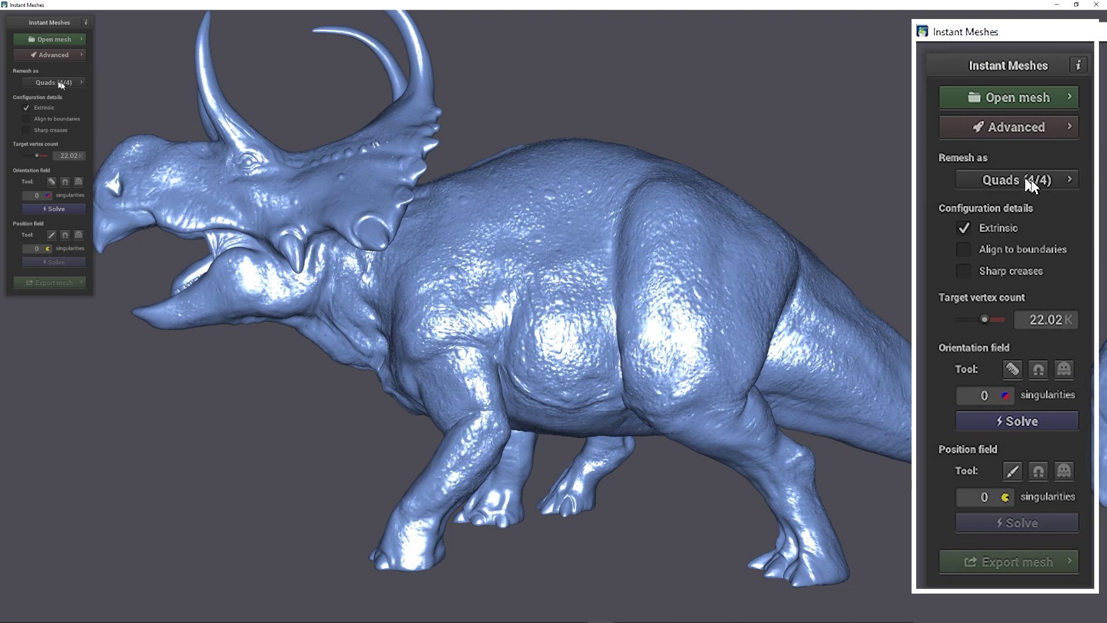
{"action": "left_click", "coordinate": [26, 129]}
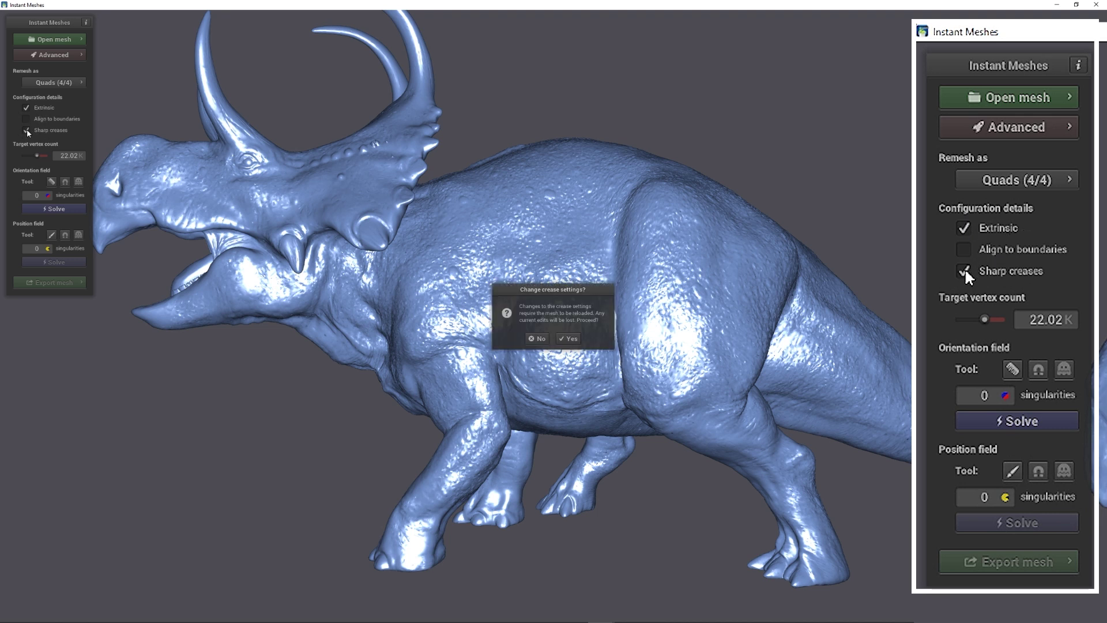
{"action": "left_click", "coordinate": [540, 338]}
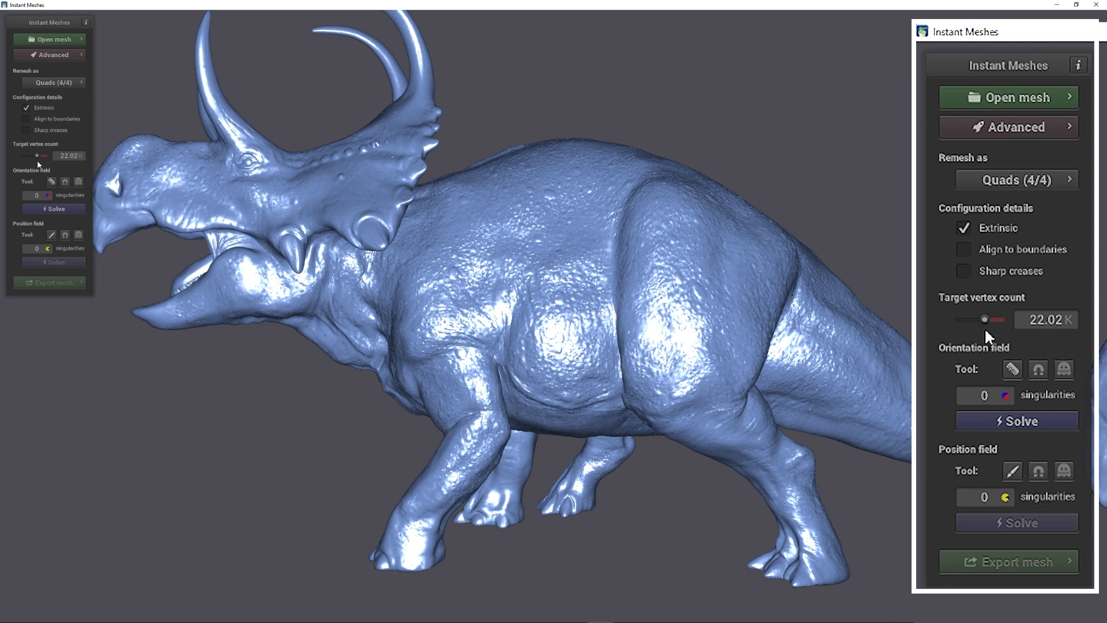
Drag the Target vertex count down to 9.62K and rotate the dinosaur slightly
{"action": "left_click_drag", "start_coordinate": [985, 319], "coordinate": [979, 321]}
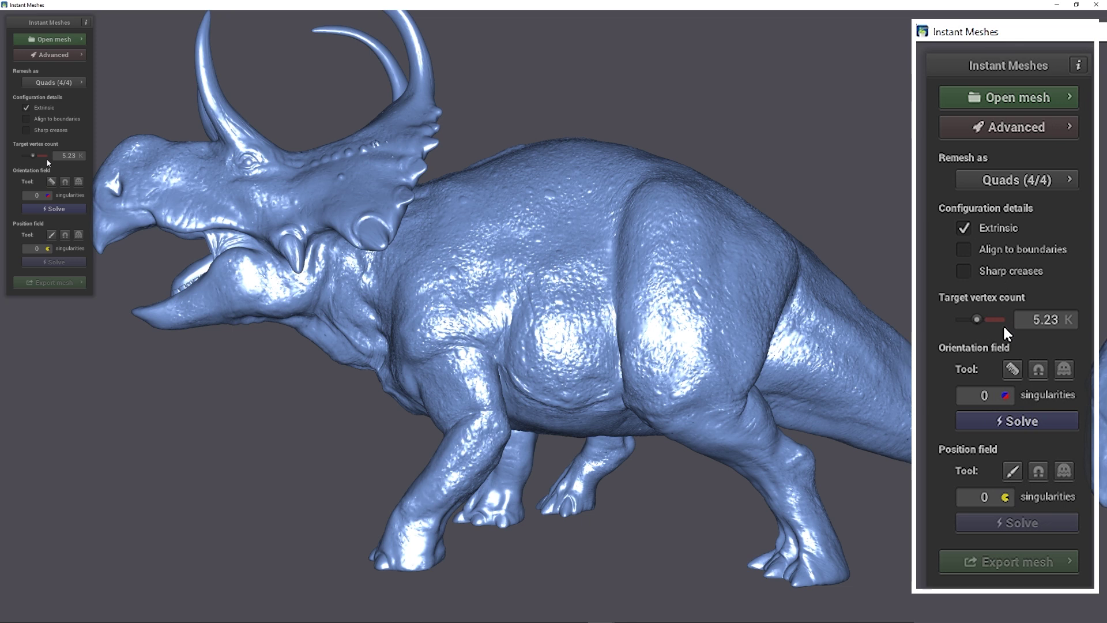
{"action": "left_click_drag", "start_coordinate": [33, 156], "coordinate": [35, 157]}
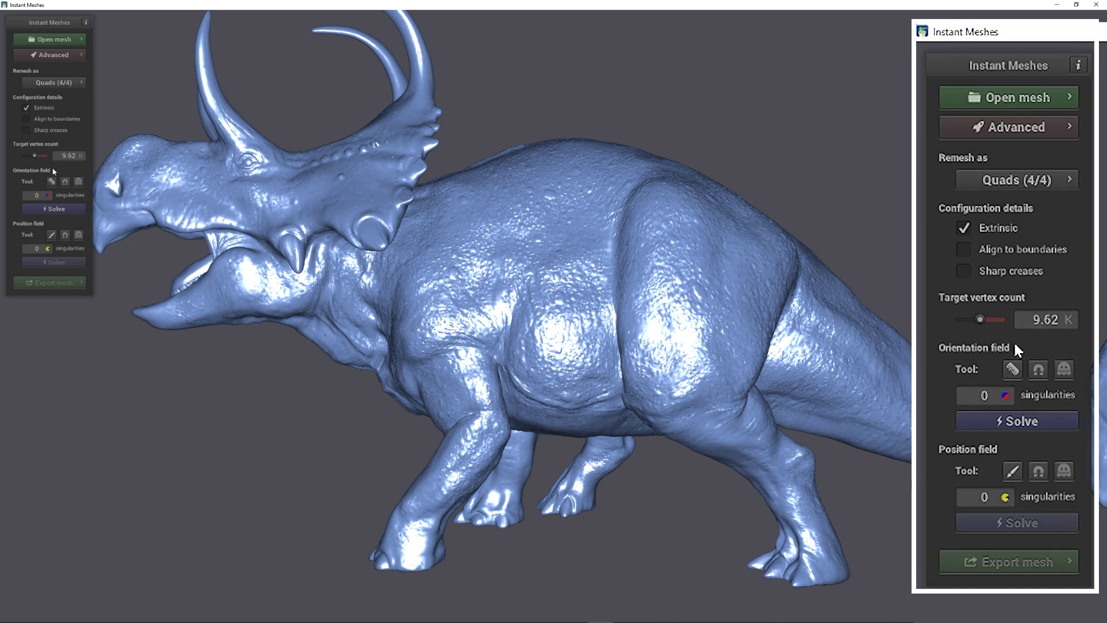
{"action": "left_click_drag", "start_coordinate": [98, 367], "coordinate": [13, 209]}
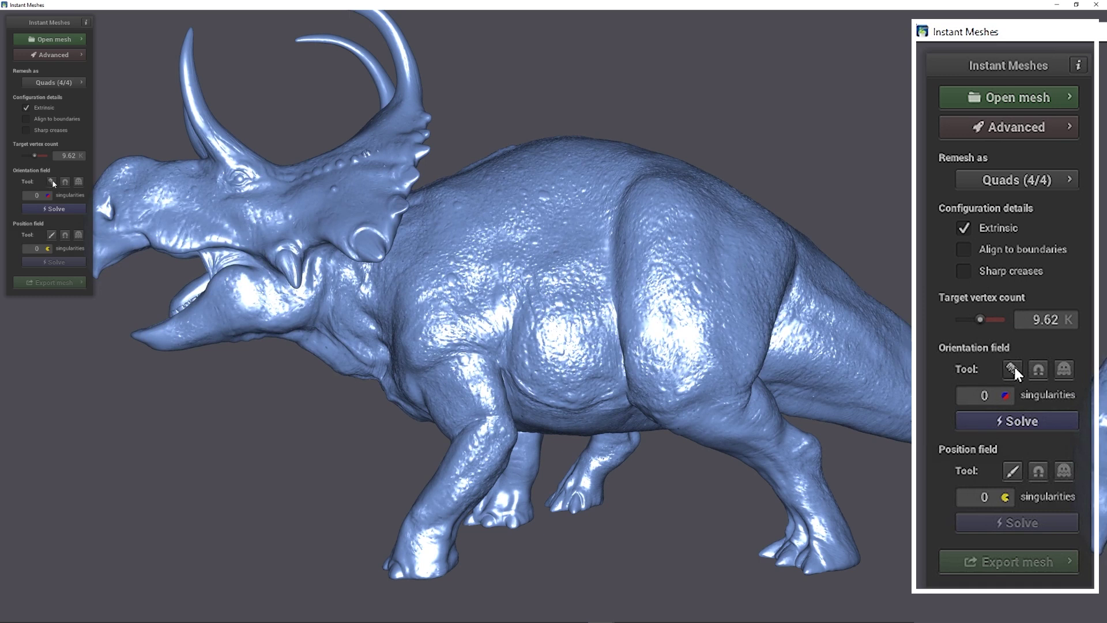
With the orientation comb selected, solve the orientation field and orbit to inspect the head and horns
{"action": "left_click", "coordinate": [51, 181]}
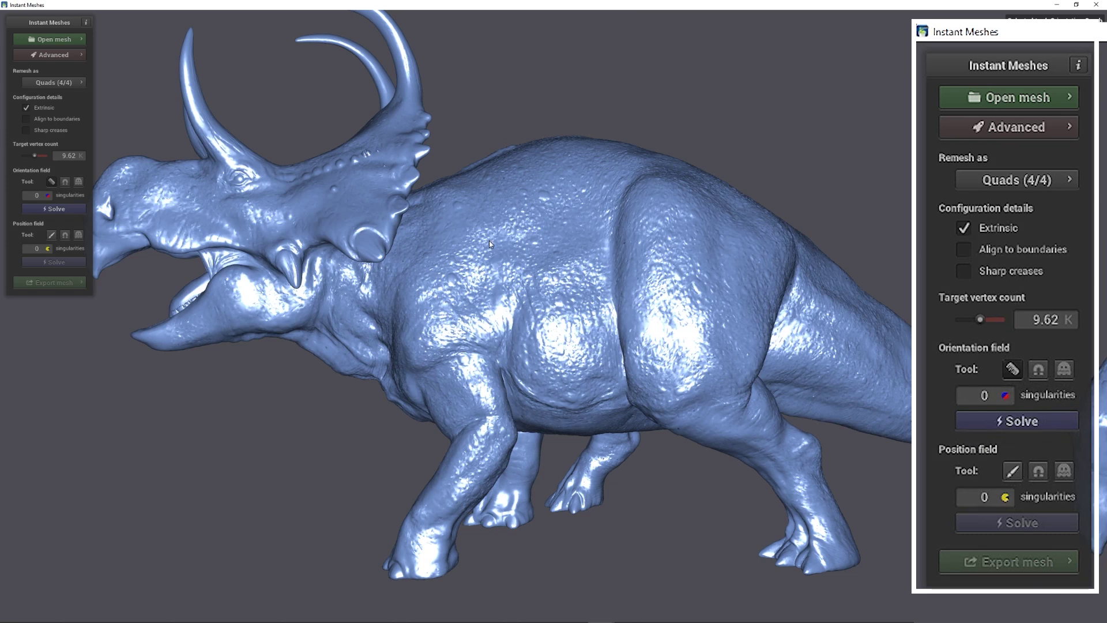
{"action": "left_click", "coordinate": [61, 207]}
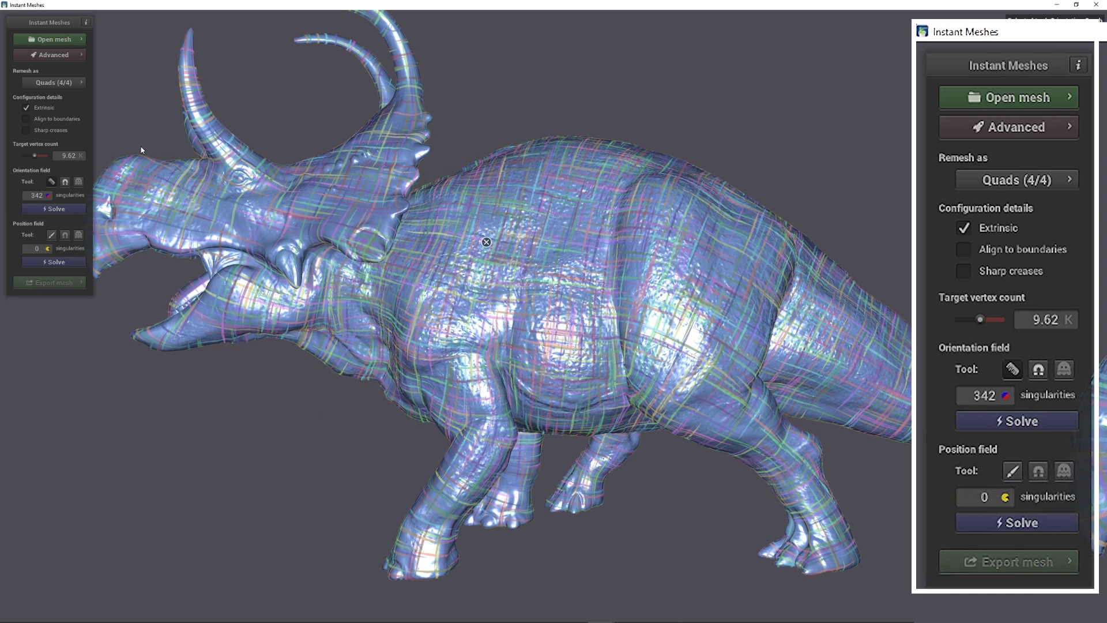
{"action": "left_click_drag", "start_coordinate": [265, 312], "coordinate": [404, 323]}
{"action": "left_click", "coordinate": [51, 181]}
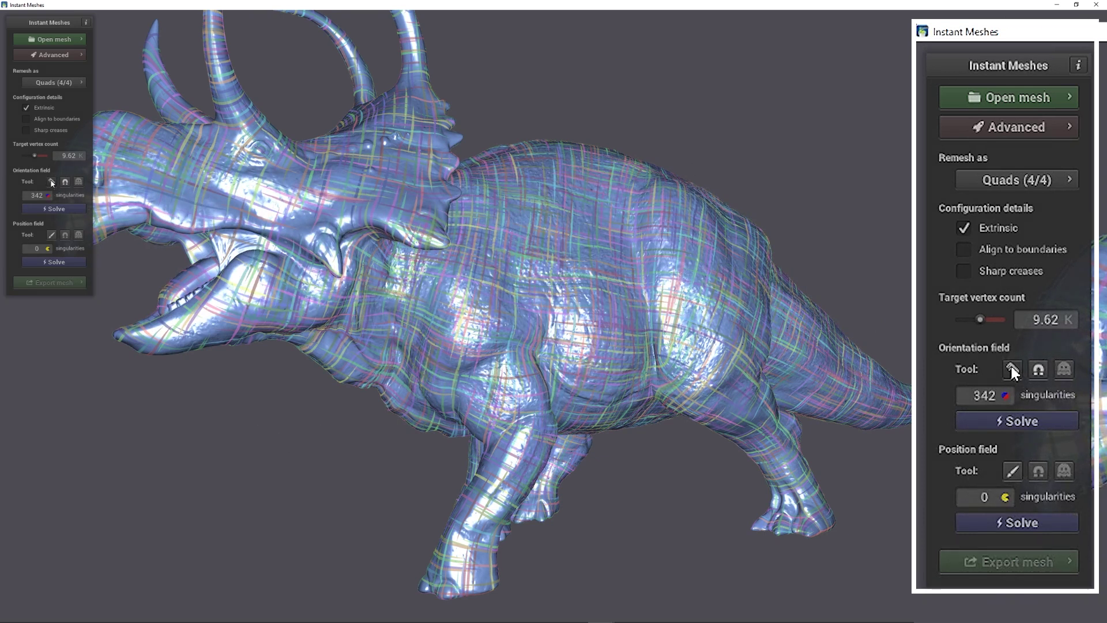
{"action": "left_click_drag", "start_coordinate": [685, 135], "coordinate": [641, 299]}
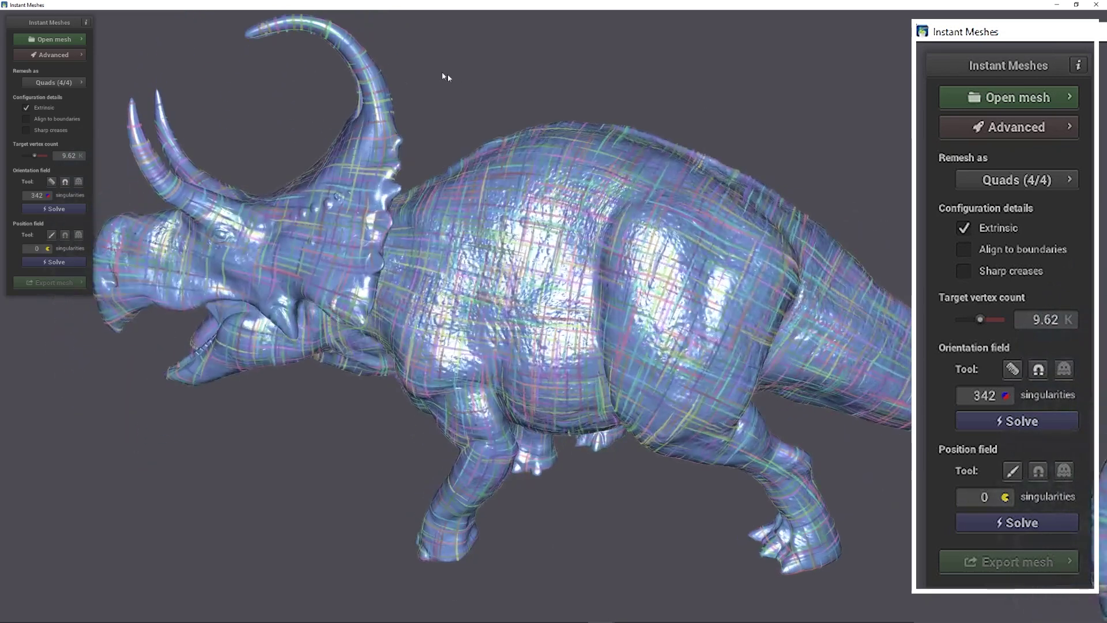
{"action": "left_click_drag", "start_coordinate": [447, 75], "coordinate": [741, 37]}
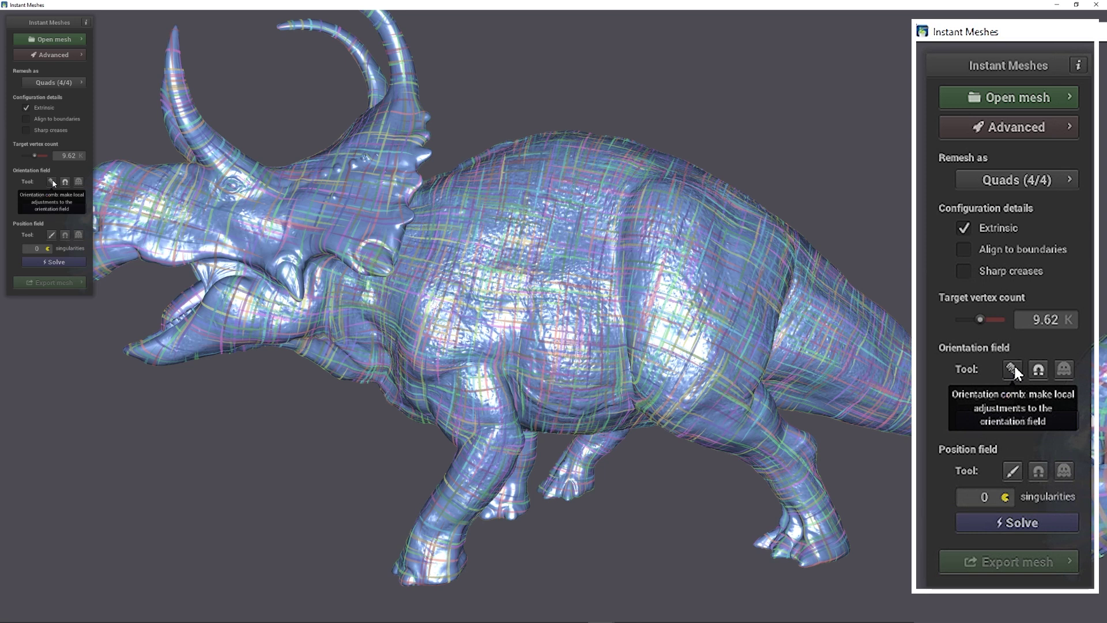
{"action": "left_click", "coordinate": [51, 182]}
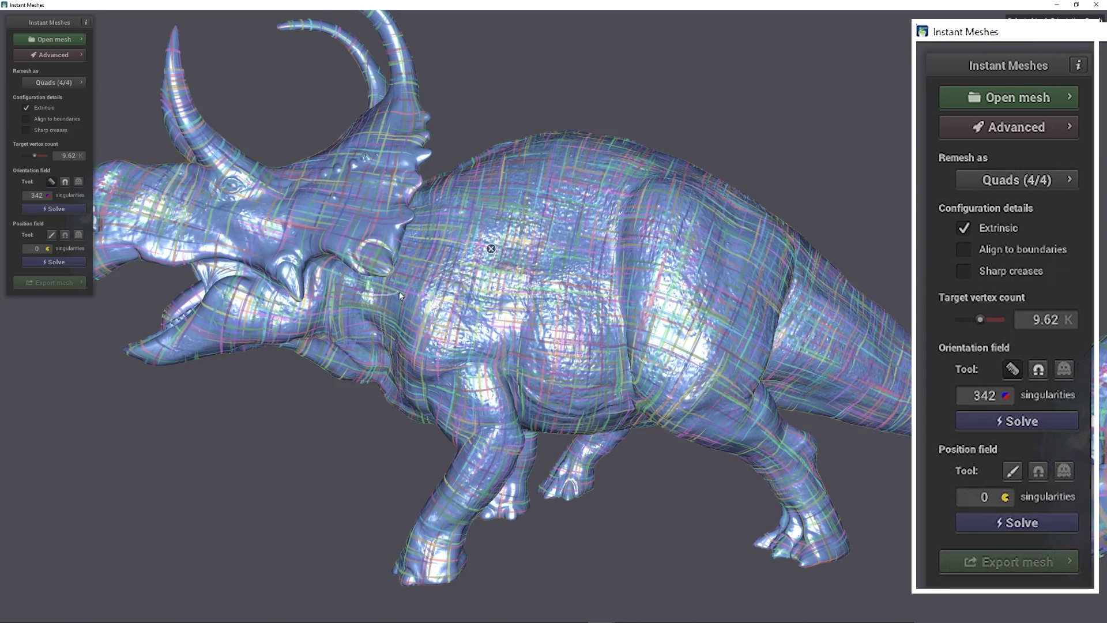
{"action": "mouse_move", "coordinate": [399, 291]}
{"action": "left_mouse_down"}
{"action": "mouse_move", "coordinate": [455, 266]}
{"action": "mouse_move", "coordinate": [511, 258]}
{"action": "left_mouse_up"}
{"action": "mouse_move", "coordinate": [644, 240]}
{"action": "left_mouse_down"}
{"action": "mouse_move", "coordinate": [702, 220]}
{"action": "mouse_move", "coordinate": [736, 230]}
{"action": "mouse_move", "coordinate": [912, 350]}
{"action": "left_mouse_up"}
{"action": "mouse_move", "coordinate": [346, 284]}
{"action": "left_mouse_down"}
{"action": "mouse_move", "coordinate": [420, 286]}
{"action": "mouse_move", "coordinate": [505, 234]}
{"action": "mouse_move", "coordinate": [593, 228]}
{"action": "left_mouse_up"}
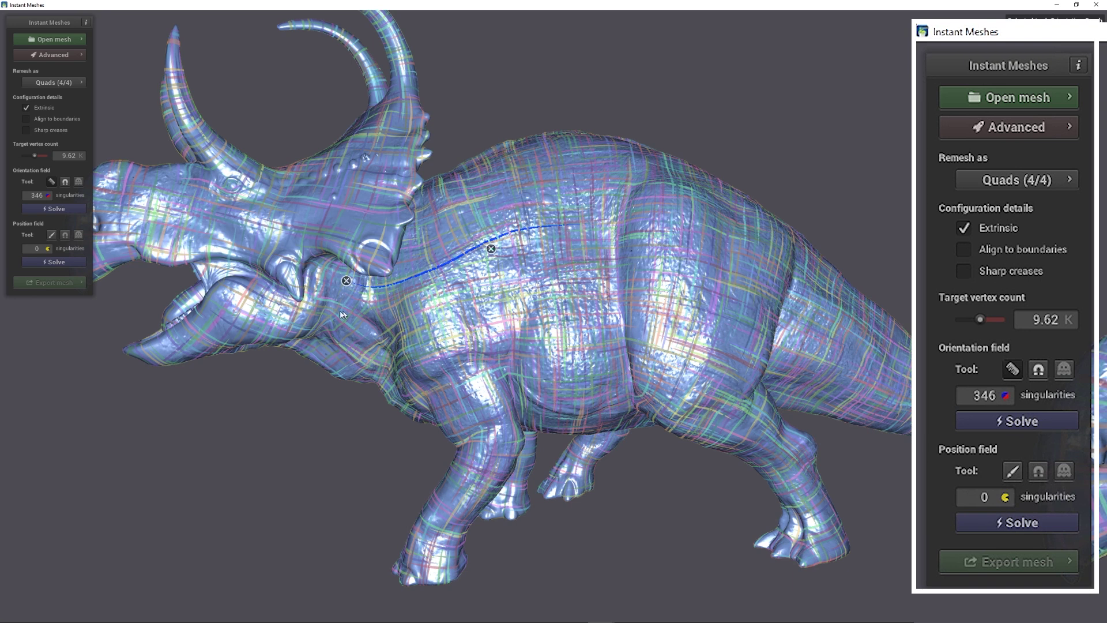
{"action": "left_click", "coordinate": [346, 280]}
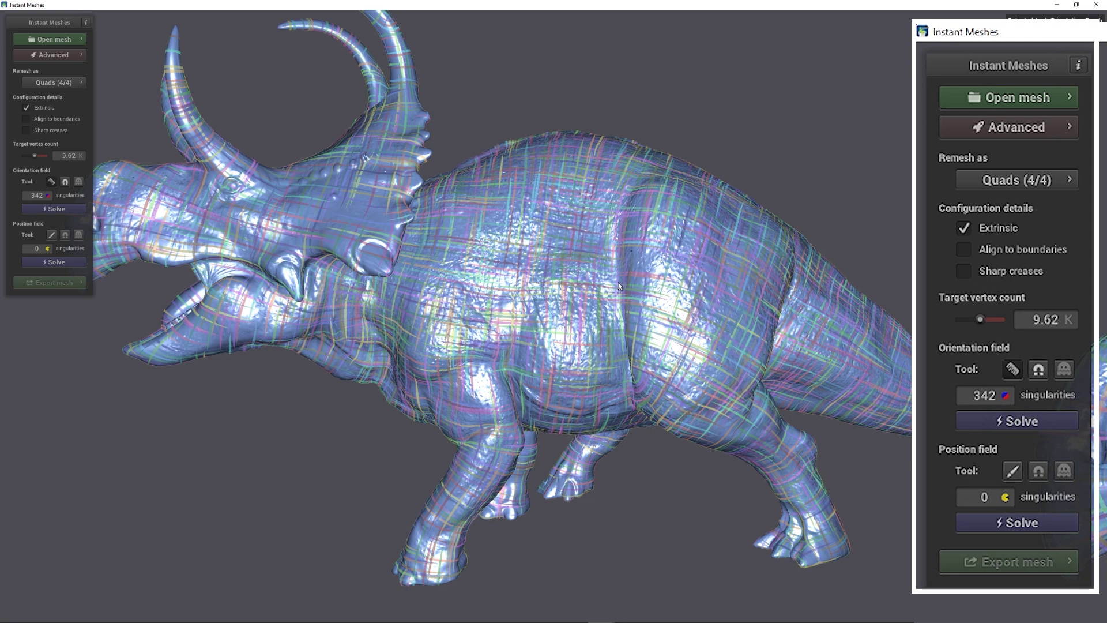
Draw comb strokes along the back, around the front shoulder, and from belly up to back
{"action": "mouse_move", "coordinate": [618, 236]}
{"action": "left_mouse_down"}
{"action": "mouse_move", "coordinate": [644, 196]}
{"action": "mouse_move", "coordinate": [690, 188]}
{"action": "left_mouse_up"}
{"action": "mouse_move", "coordinate": [753, 228]}
{"action": "left_mouse_down"}
{"action": "mouse_move", "coordinate": [784, 270]}
{"action": "mouse_move", "coordinate": [784, 314]}
{"action": "left_mouse_up"}
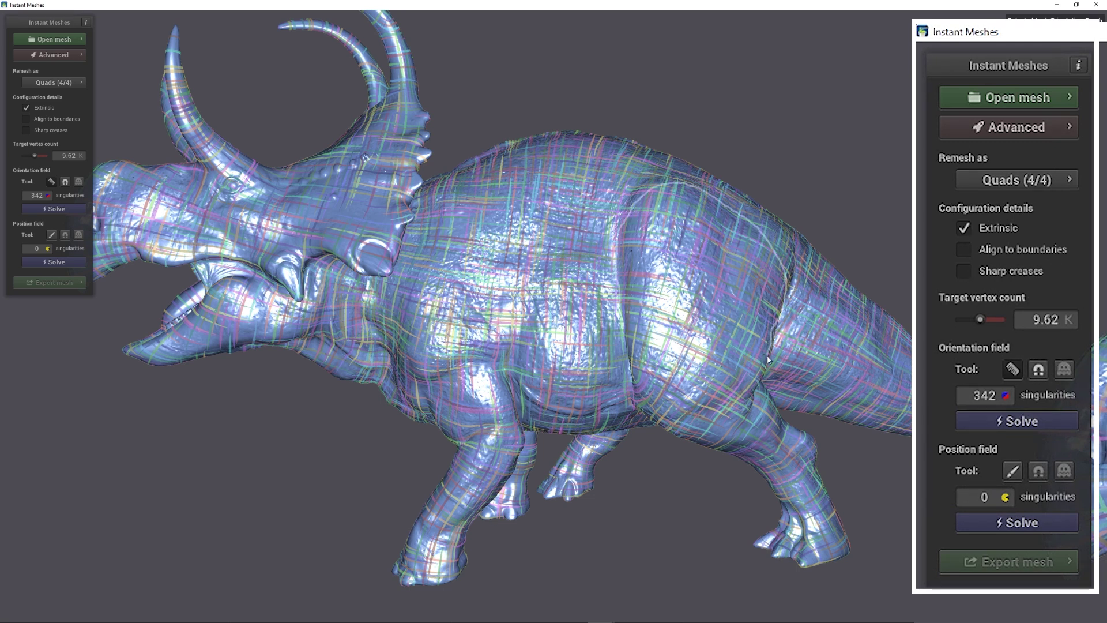
{"action": "left_click_drag", "start_coordinate": [767, 358], "coordinate": [764, 365]}
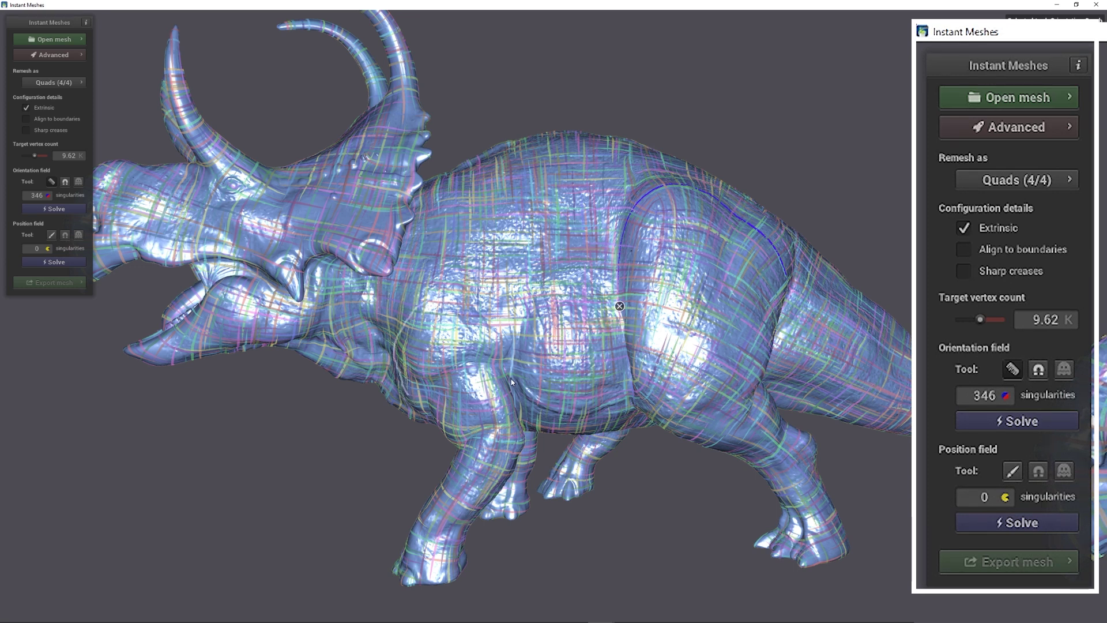
{"action": "left_click_drag", "start_coordinate": [407, 395], "coordinate": [428, 331]}
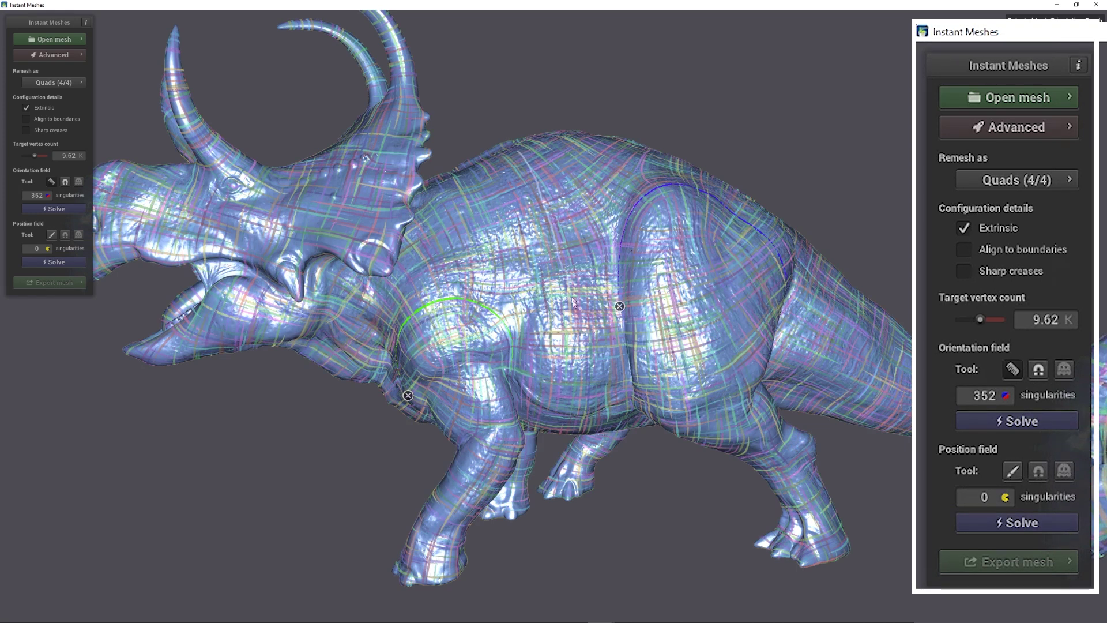
{"action": "left_click_drag", "start_coordinate": [562, 418], "coordinate": [517, 151]}
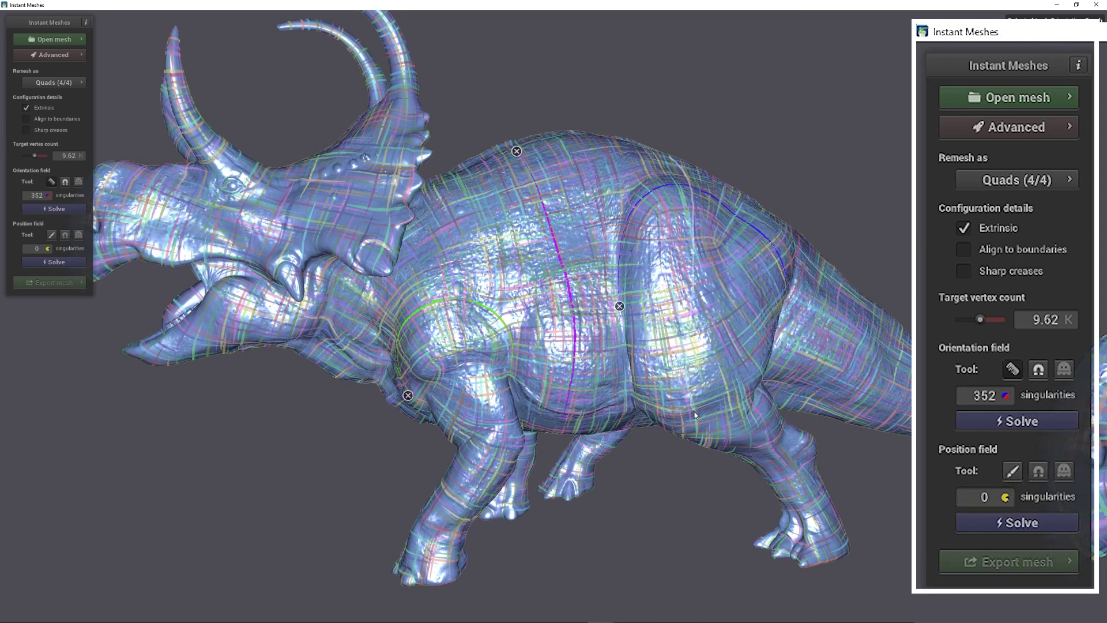
Comb the hind leg, delete the back-top stroke, then comb the side, front leg and upper back
{"action": "left_click_drag", "start_coordinate": [783, 459], "coordinate": [821, 517]}
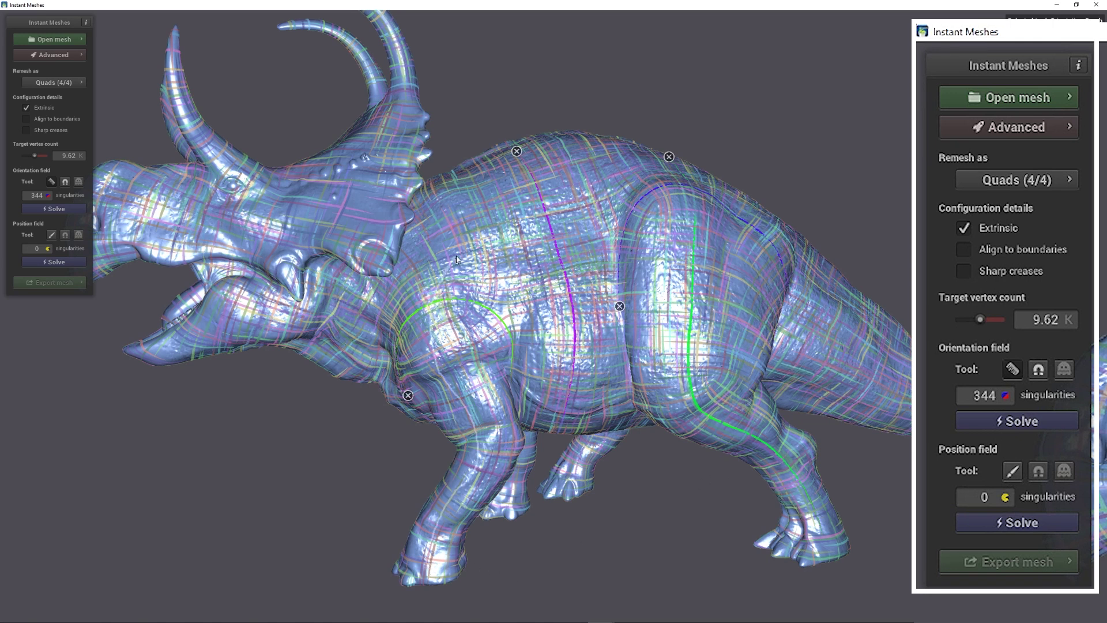
{"action": "left_click_drag", "start_coordinate": [535, 153], "coordinate": [532, 126]}
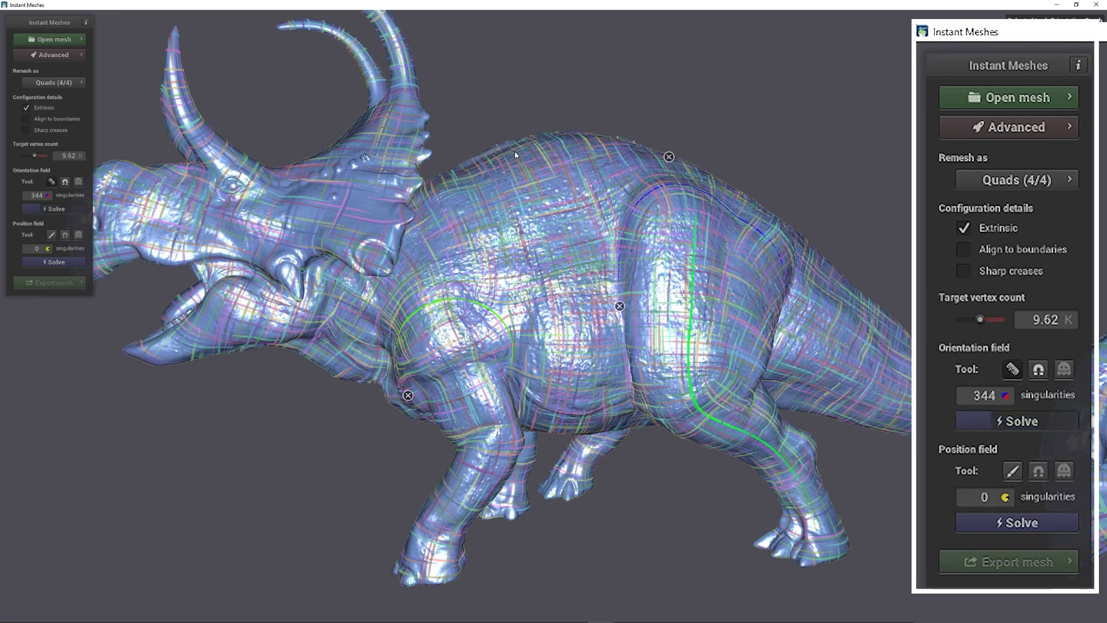
{"action": "left_click", "coordinate": [516, 151]}
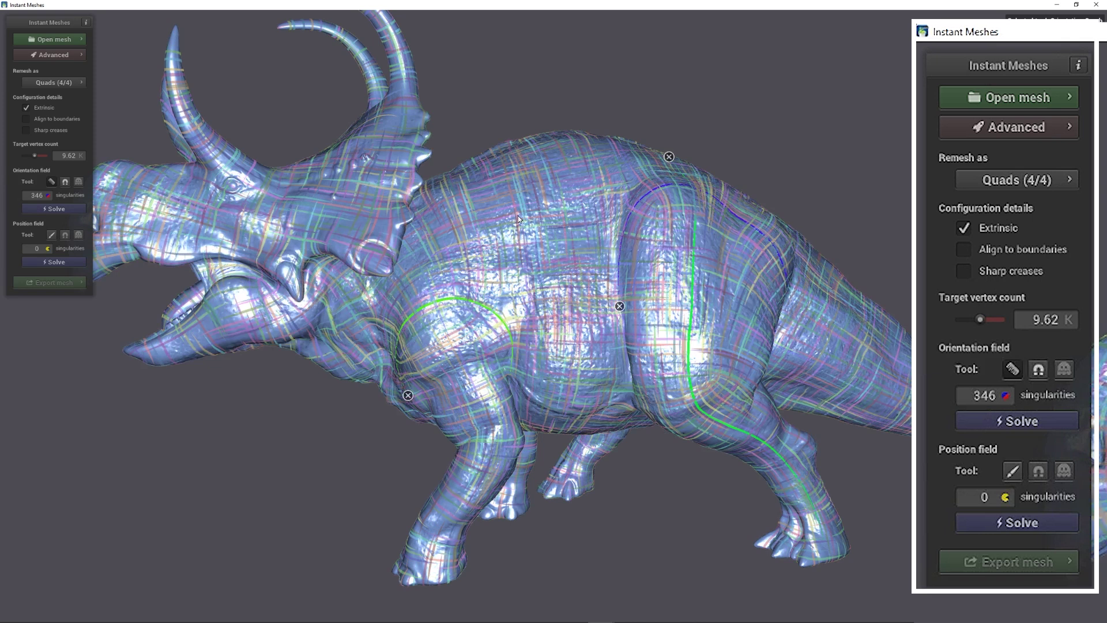
{"action": "mouse_move", "coordinate": [534, 155]}
{"action": "left_mouse_down"}
{"action": "mouse_move", "coordinate": [561, 217]}
{"action": "mouse_move", "coordinate": [576, 376]}
{"action": "mouse_move", "coordinate": [560, 391]}
{"action": "left_mouse_up"}
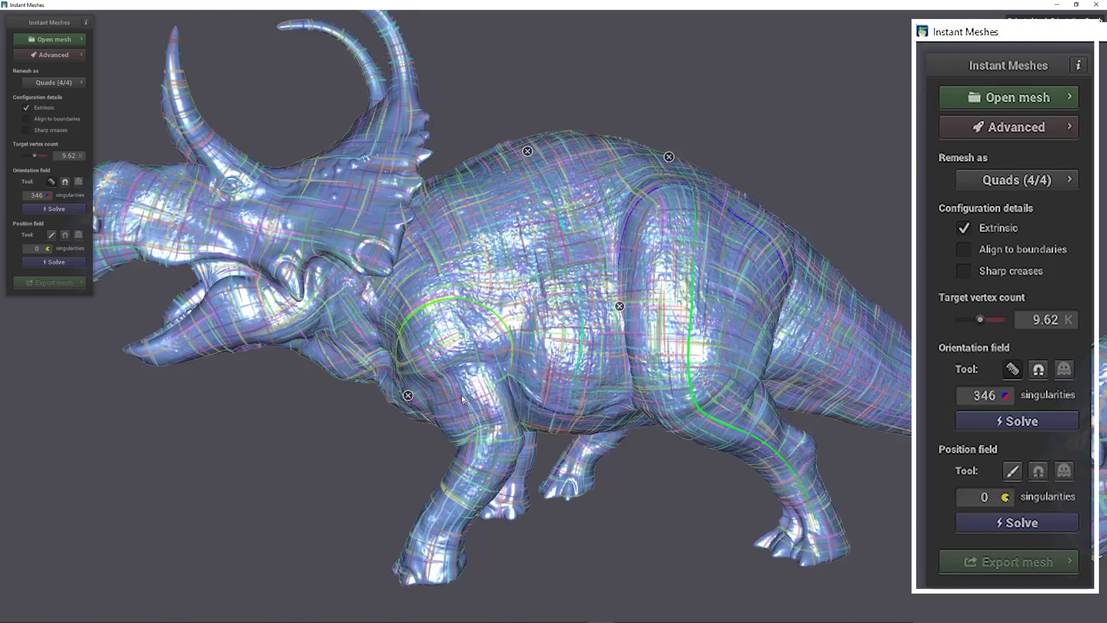
{"action": "left_click_drag", "start_coordinate": [442, 296], "coordinate": [424, 560]}
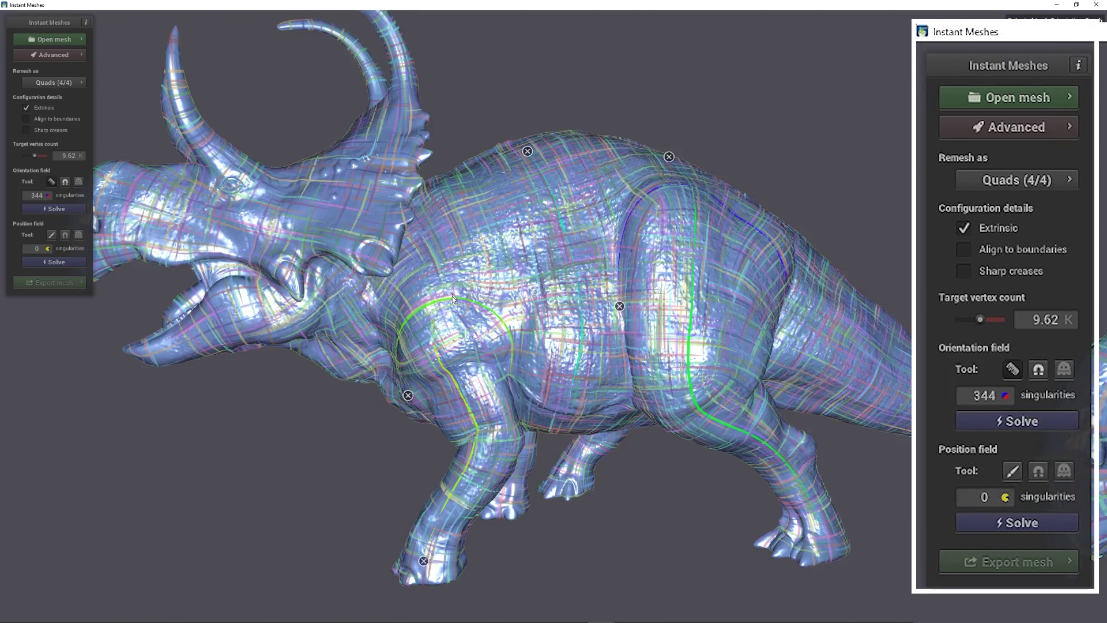
{"action": "left_click_drag", "start_coordinate": [493, 156], "coordinate": [446, 315]}
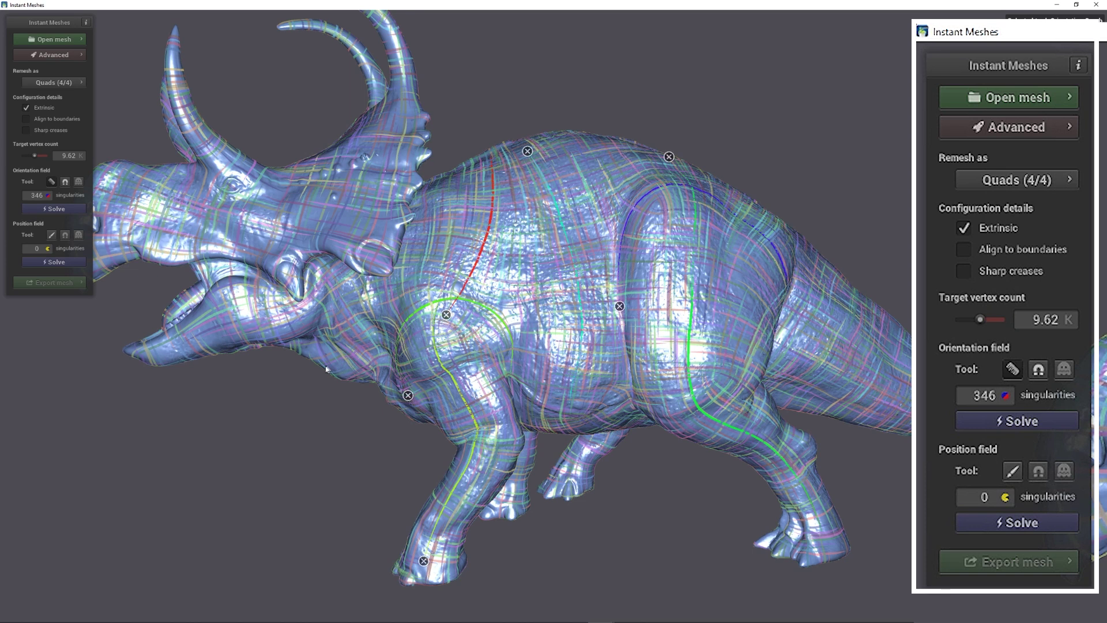
Frame a zoomed-in, side-on view of the triceratops head with the comb tool re-enabled
{"action": "left_click", "coordinate": [52, 182]}
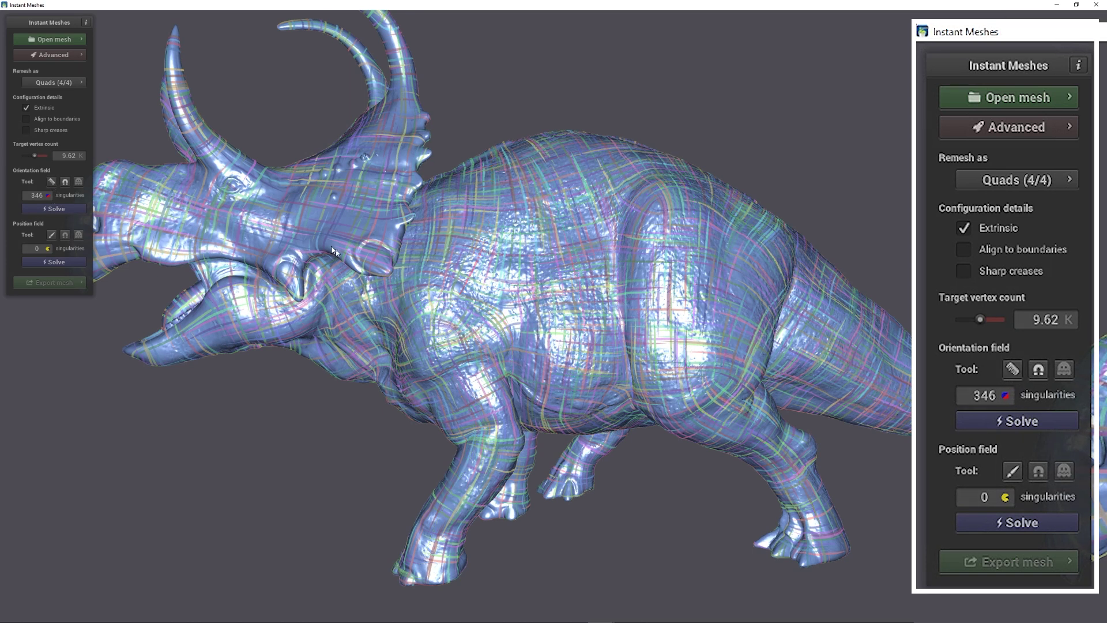
{"action": "left_click_drag", "start_coordinate": [246, 496], "coordinate": [232, 398]}
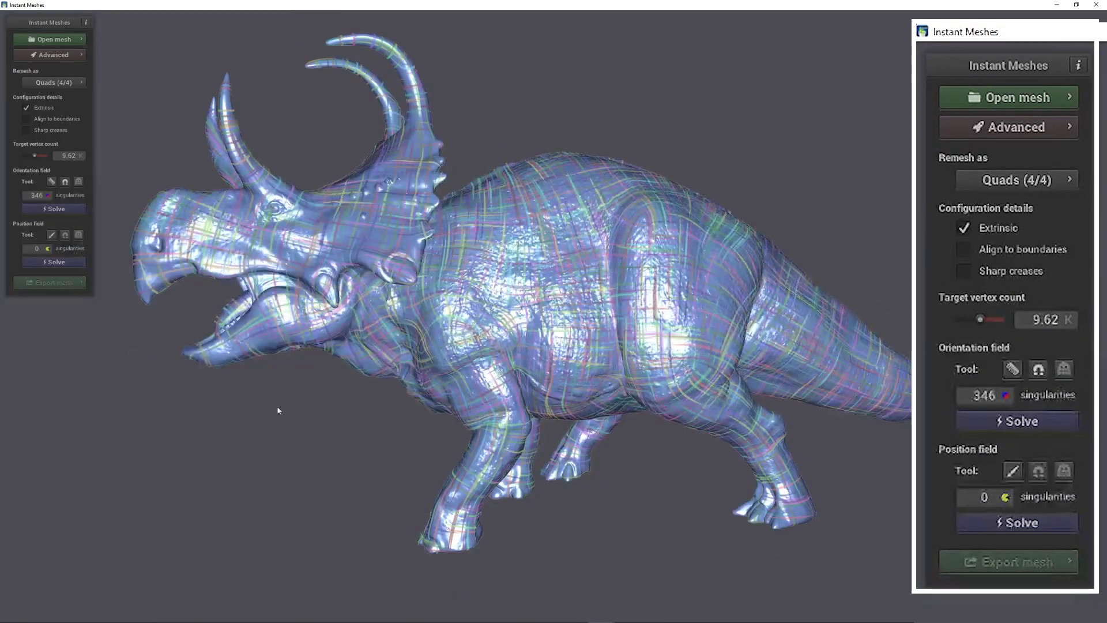
{"action": "right_click_drag", "start_coordinate": [260, 402], "coordinate": [412, 432]}
{"action": "scroll", "coordinate": [411, 431], "scroll_direction": "up", "scroll_amount": 5}
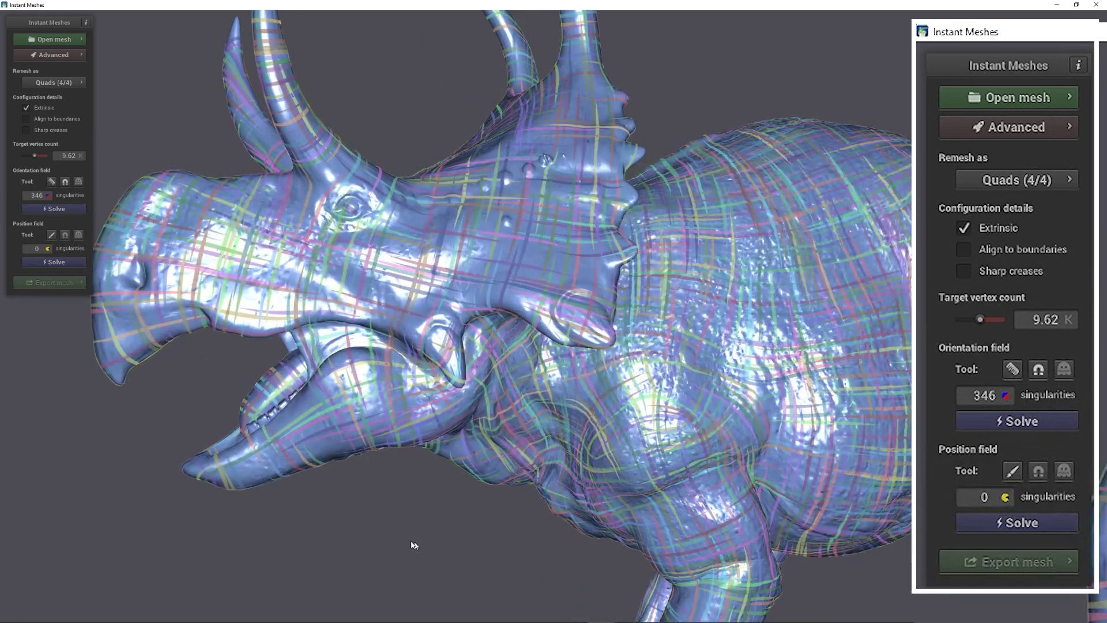
{"action": "left_click_drag", "start_coordinate": [413, 545], "coordinate": [327, 427]}
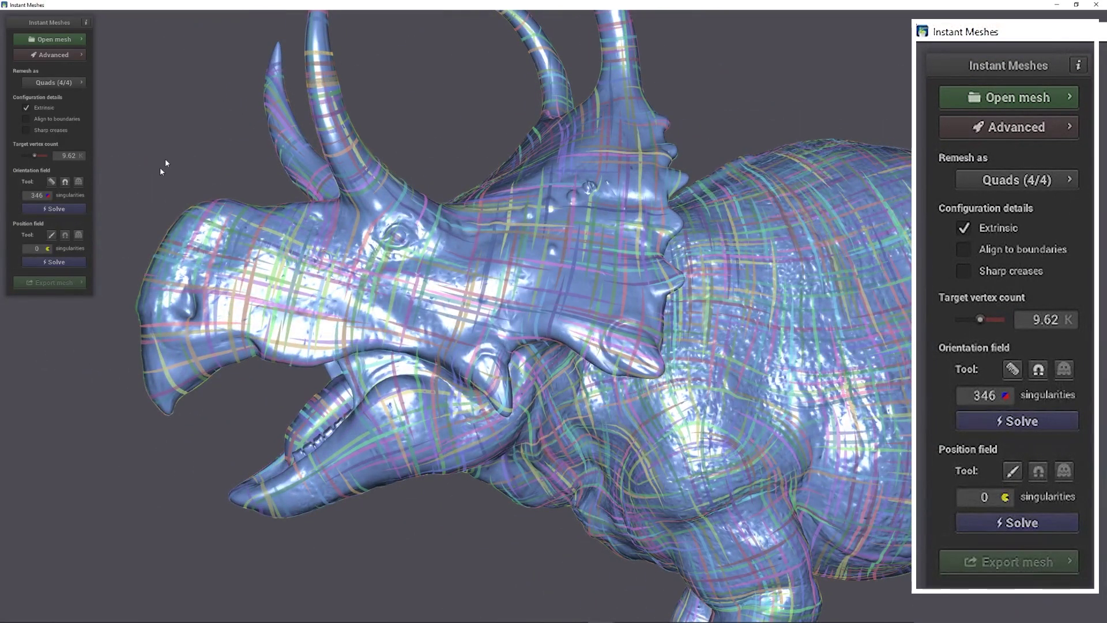
{"action": "left_click", "coordinate": [51, 181]}
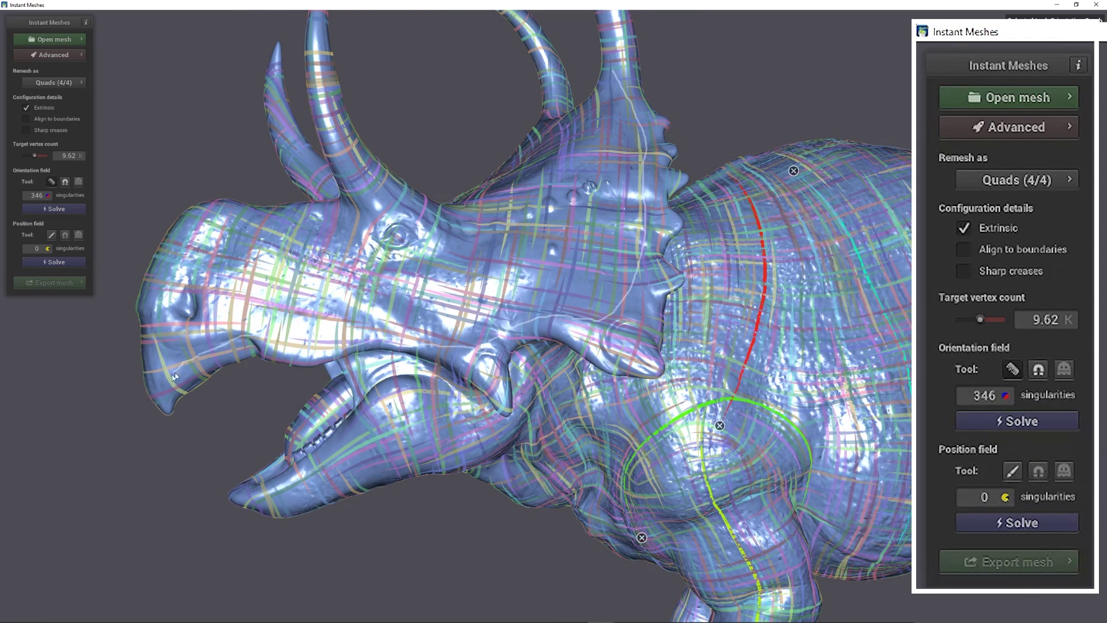
Comb the field across the head up the frill and along the lower jaw
{"action": "left_click_drag", "start_coordinate": [162, 393], "coordinate": [640, 147]}
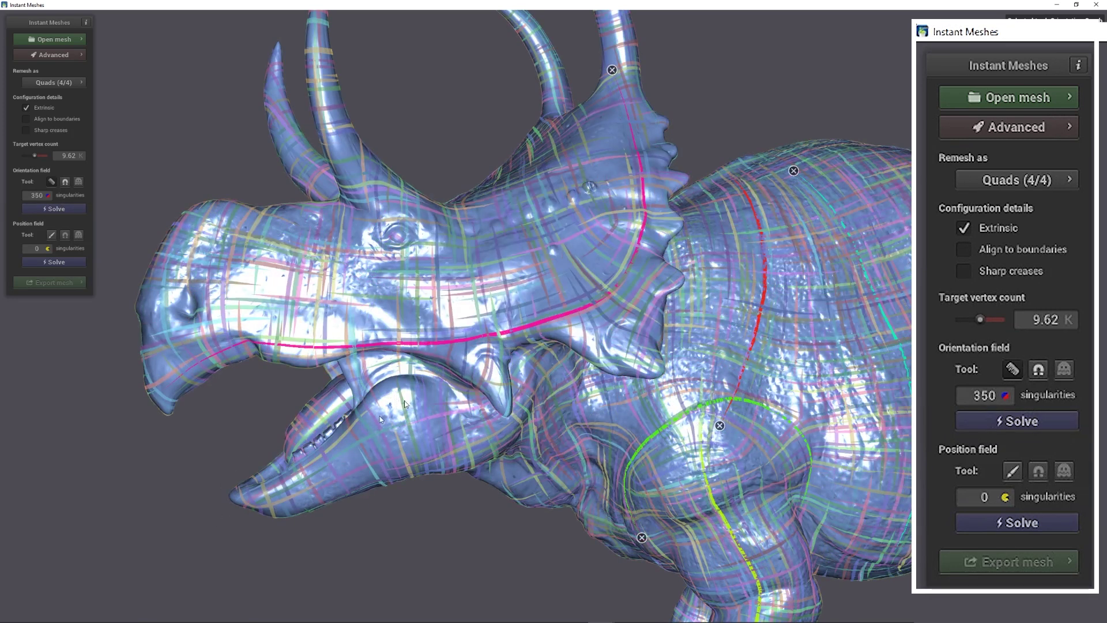
{"action": "mouse_move", "coordinate": [420, 400]}
{"action": "left_mouse_down"}
{"action": "mouse_move", "coordinate": [382, 387]}
{"action": "mouse_move", "coordinate": [350, 436]}
{"action": "left_mouse_up"}
{"action": "left_click_drag", "start_coordinate": [245, 498], "coordinate": [246, 497]}
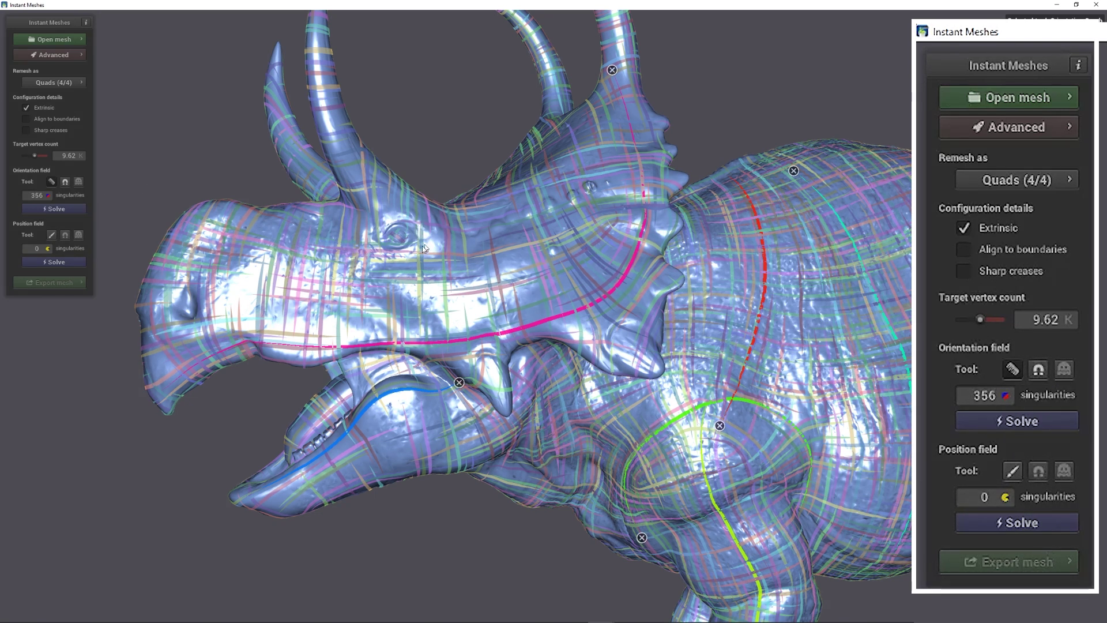
Comb rings around the eye and nostril, then check the singularities before resuming combing
{"action": "left_click", "coordinate": [380, 228]}
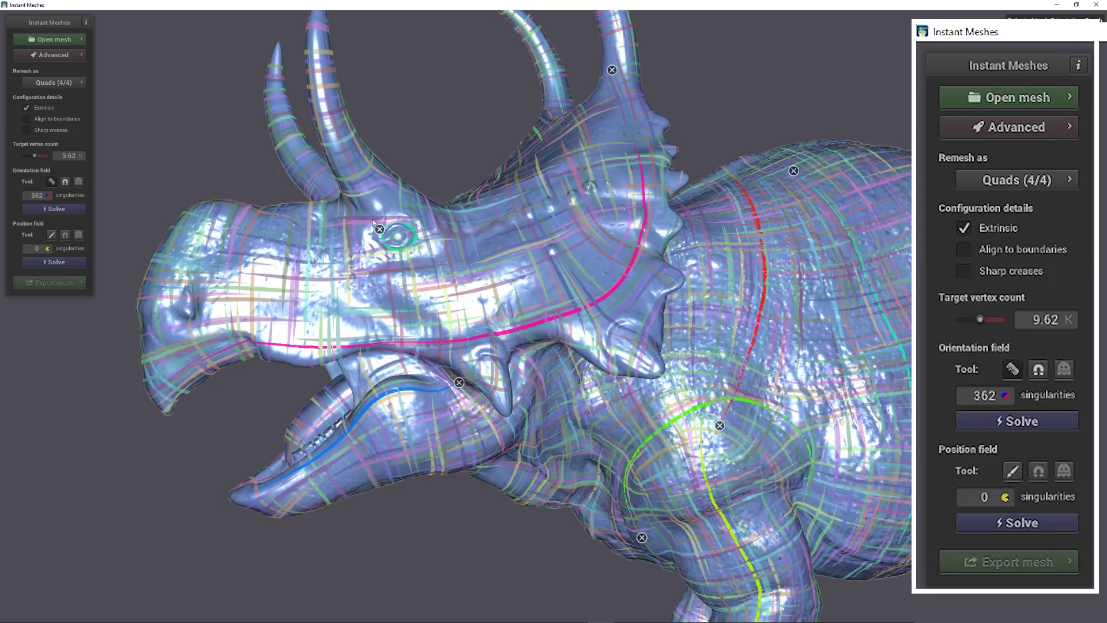
{"action": "mouse_move", "coordinate": [411, 216]}
{"action": "left_mouse_down"}
{"action": "mouse_move", "coordinate": [422, 265]}
{"action": "mouse_move", "coordinate": [379, 264]}
{"action": "mouse_move", "coordinate": [377, 217]}
{"action": "left_mouse_up"}
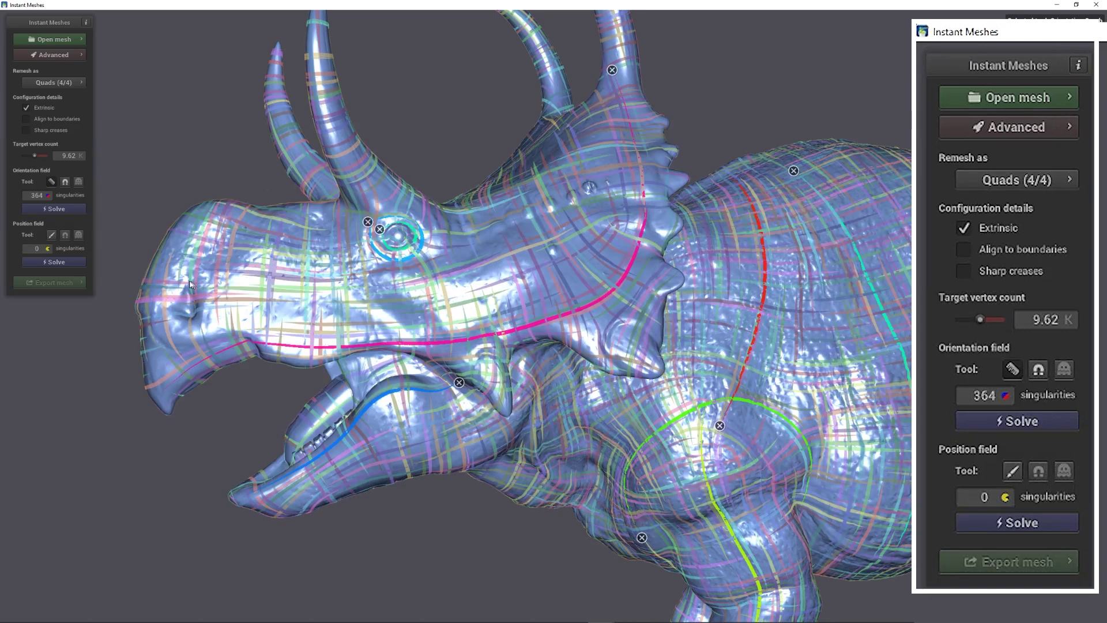
{"action": "left_click_drag", "start_coordinate": [171, 301], "coordinate": [192, 276]}
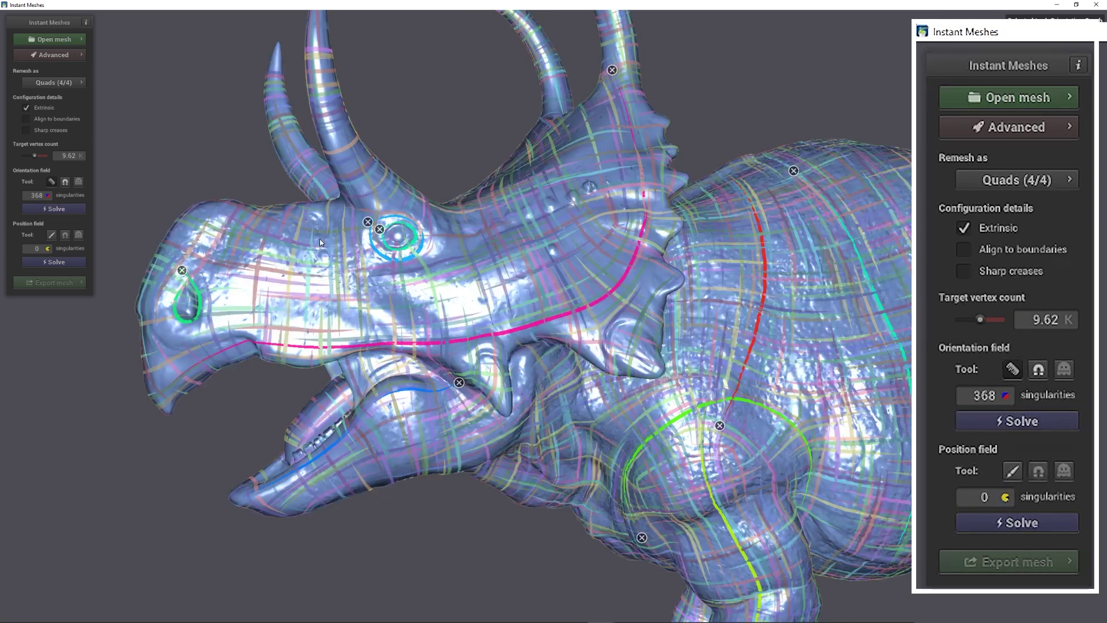
{"action": "left_click", "coordinate": [1037, 371]}
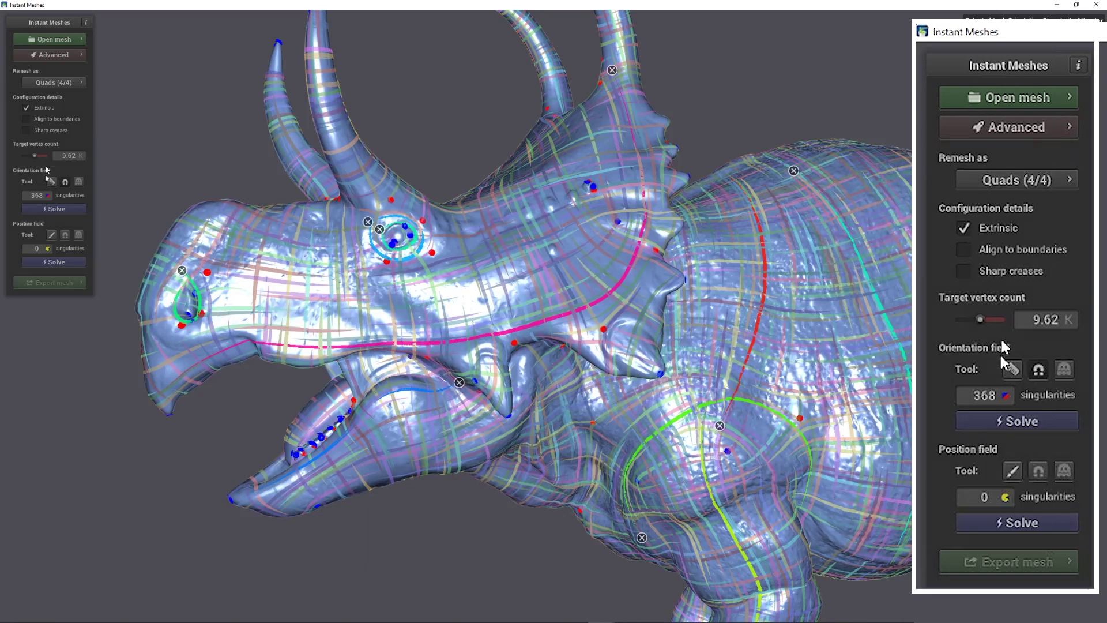
{"action": "left_click", "coordinate": [56, 184]}
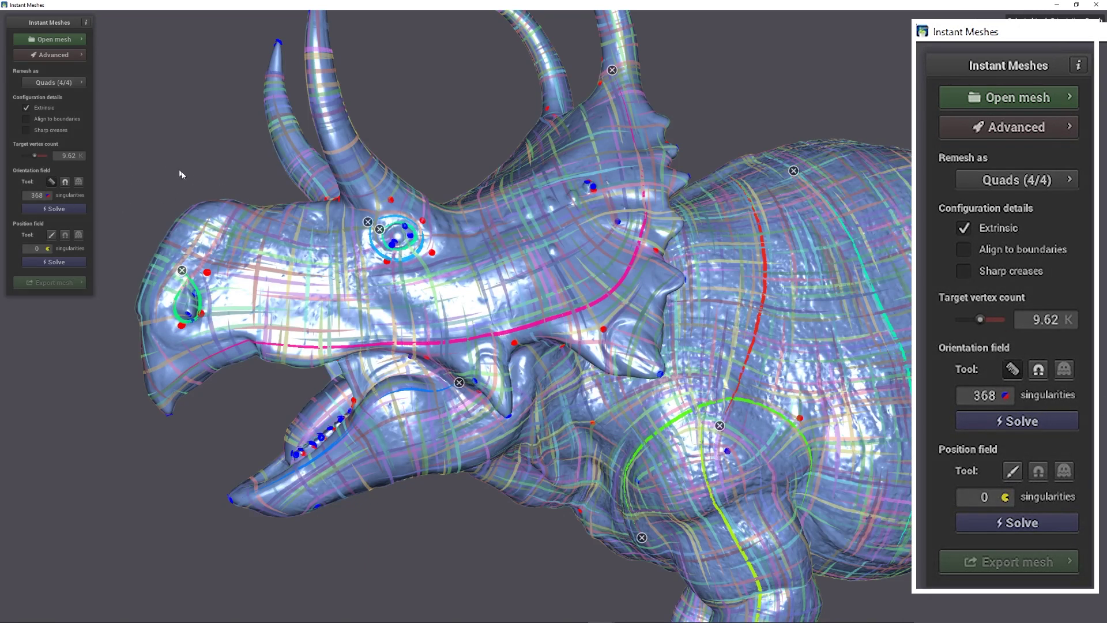
{"action": "left_click", "coordinate": [53, 182]}
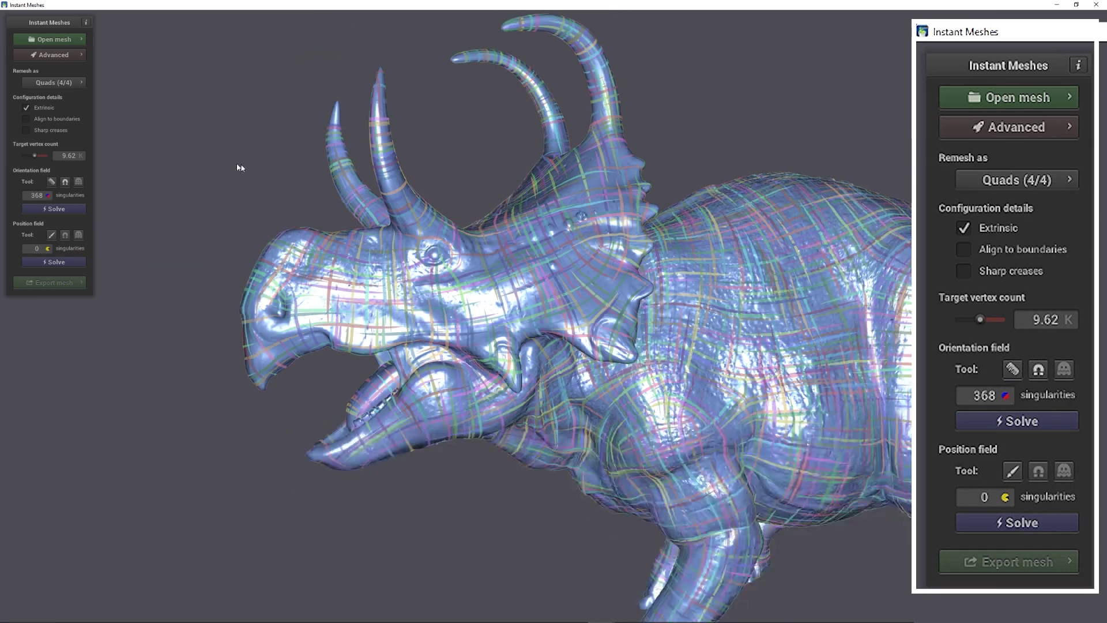
Turn the dinosaur to its other side and comb the field along the tail
{"action": "left_click_drag", "start_coordinate": [338, 175], "coordinate": [815, 359]}
{"action": "left_click_drag", "start_coordinate": [749, 160], "coordinate": [348, 309]}
{"action": "left_click_drag", "start_coordinate": [429, 291], "coordinate": [690, 205]}
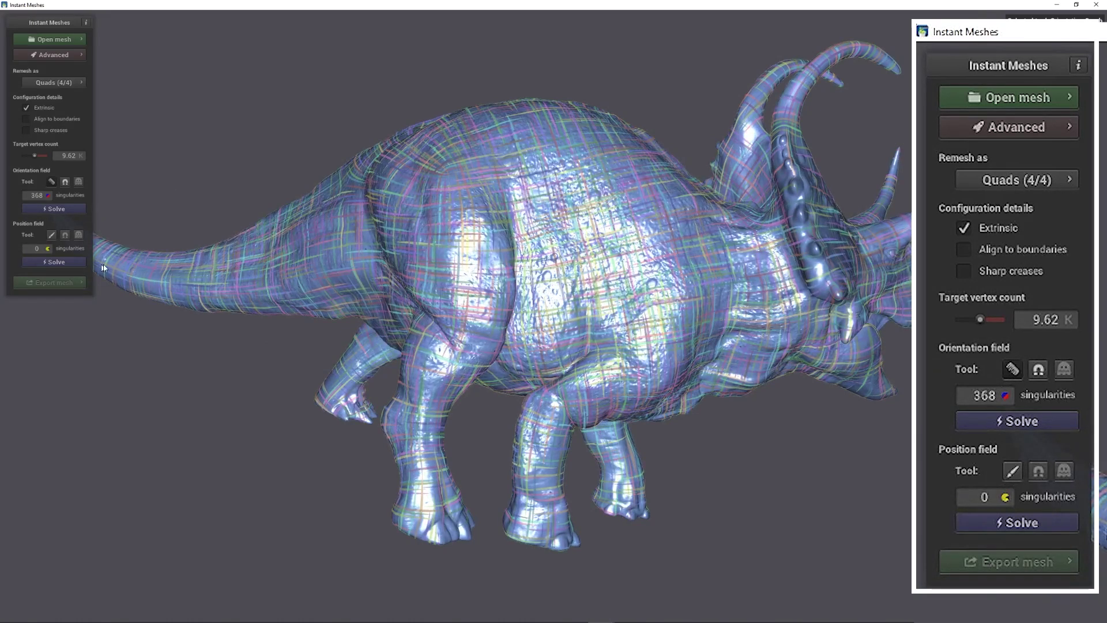
{"action": "mouse_move", "coordinate": [188, 281]}
{"action": "left_mouse_down"}
{"action": "mouse_move", "coordinate": [285, 282]}
{"action": "mouse_move", "coordinate": [377, 252]}
{"action": "left_mouse_up"}
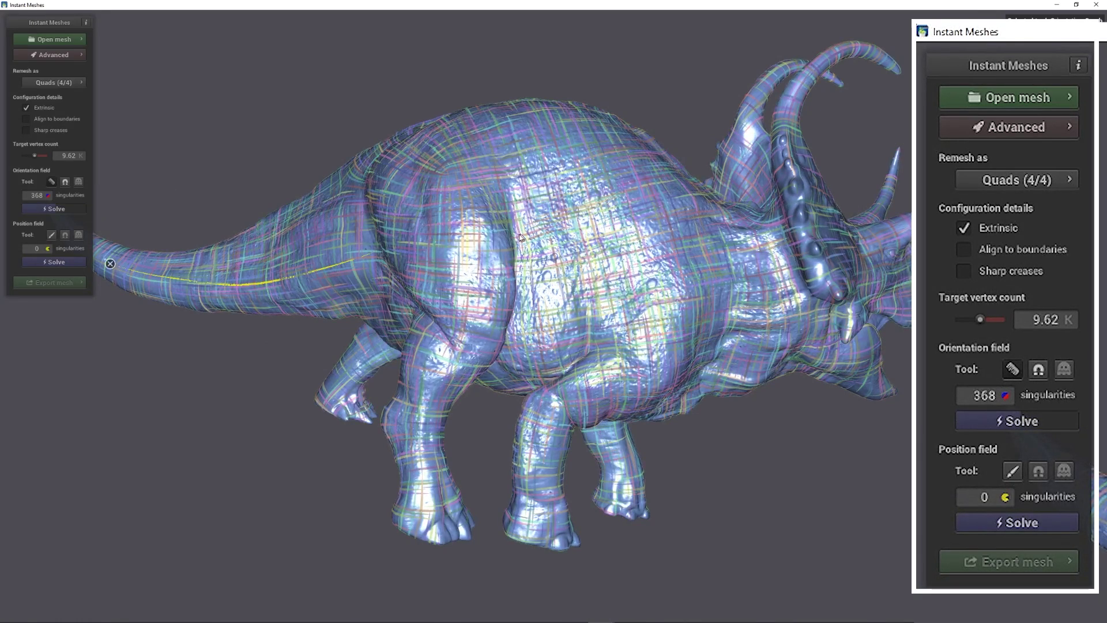
Comb strokes up the flank, from front leg to shoulder, across the flank and down the neck
{"action": "left_click_drag", "start_coordinate": [478, 152], "coordinate": [434, 156]}
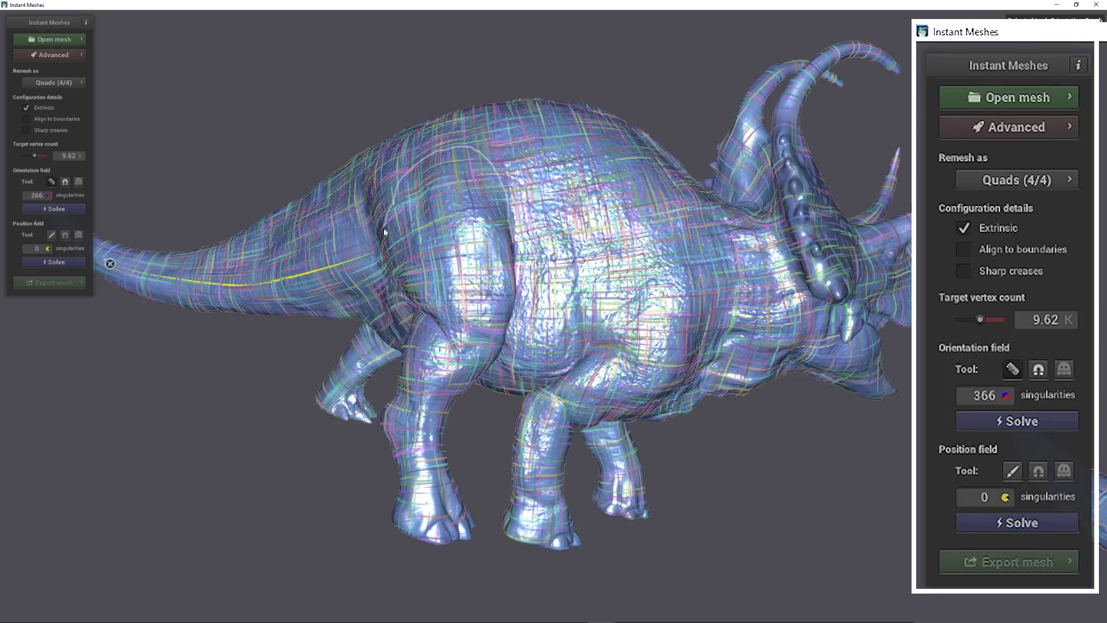
{"action": "left_click_drag", "start_coordinate": [513, 242], "coordinate": [430, 153]}
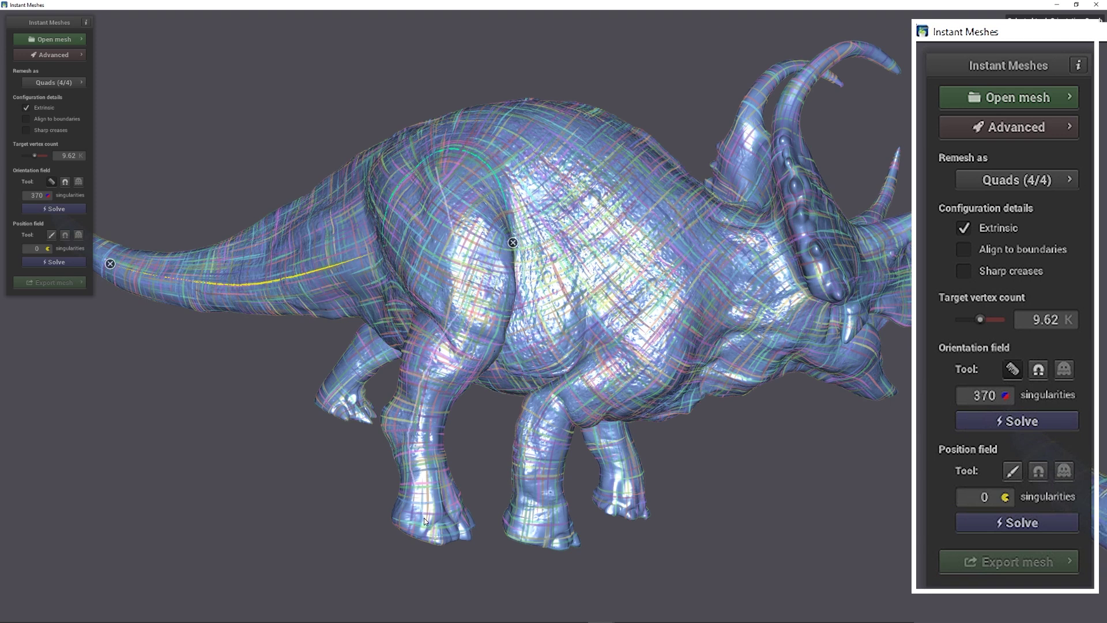
{"action": "left_click_drag", "start_coordinate": [420, 510], "coordinate": [435, 166]}
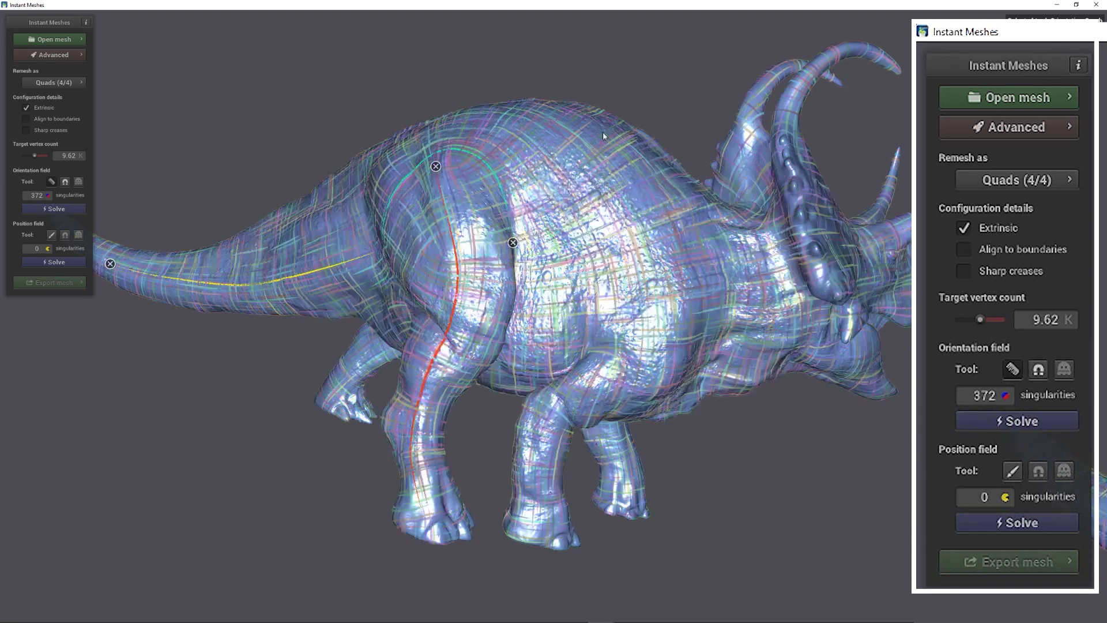
{"action": "left_click_drag", "start_coordinate": [603, 136], "coordinate": [560, 273]}
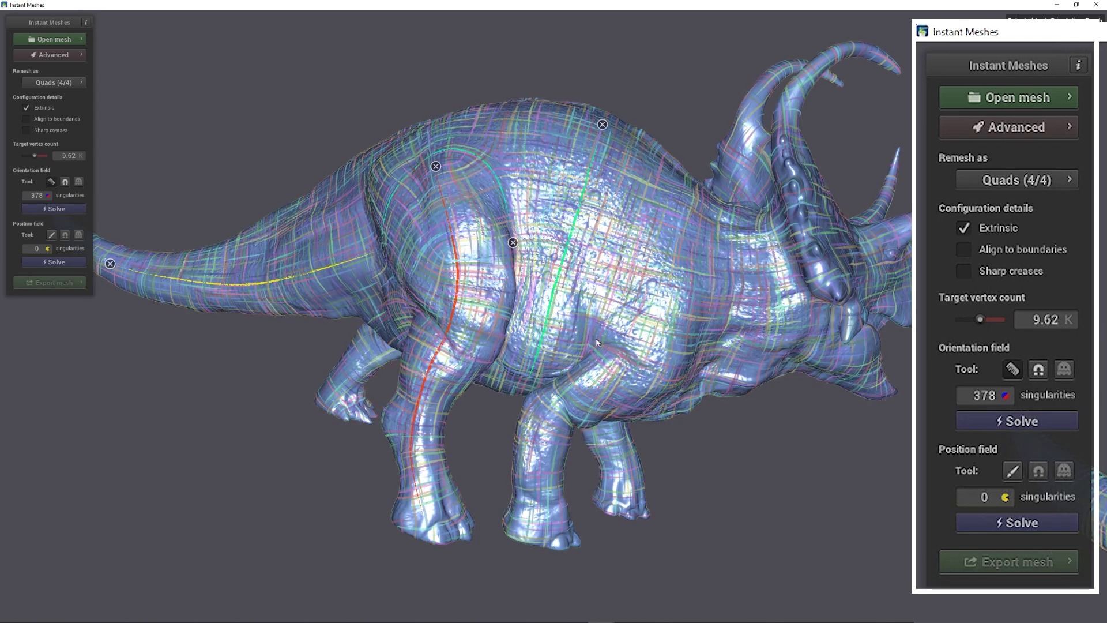
{"action": "mouse_move", "coordinate": [593, 337]}
{"action": "left_mouse_down"}
{"action": "mouse_move", "coordinate": [636, 323]}
{"action": "mouse_move", "coordinate": [692, 365]}
{"action": "mouse_move", "coordinate": [666, 412]}
{"action": "left_mouse_up"}
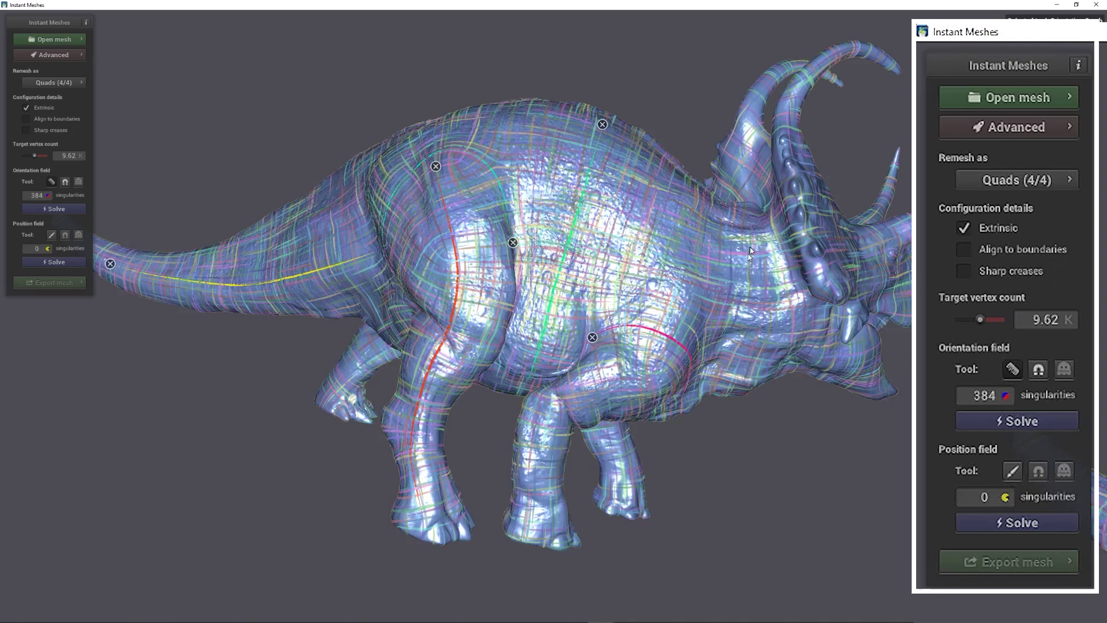
{"action": "mouse_move", "coordinate": [763, 231]}
{"action": "left_mouse_down"}
{"action": "mouse_move", "coordinate": [781, 361]}
{"action": "mouse_move", "coordinate": [732, 357]}
{"action": "left_mouse_up"}
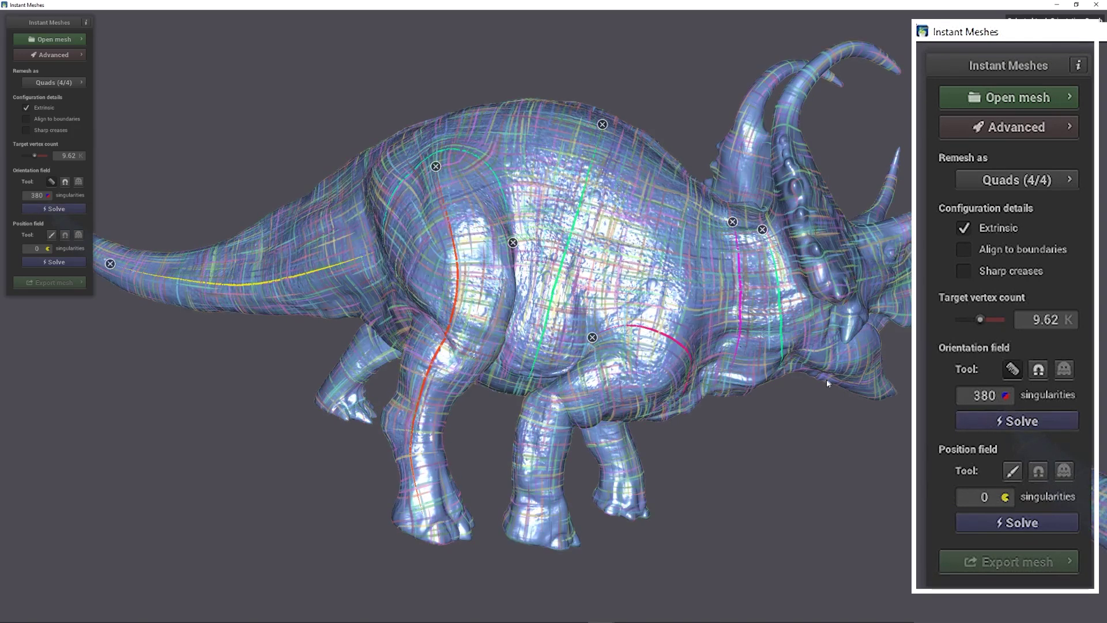
Rotate toward a head-on view and comb strokes down to the snout, around the eye and along the jaw
{"action": "left_click", "coordinate": [51, 181]}
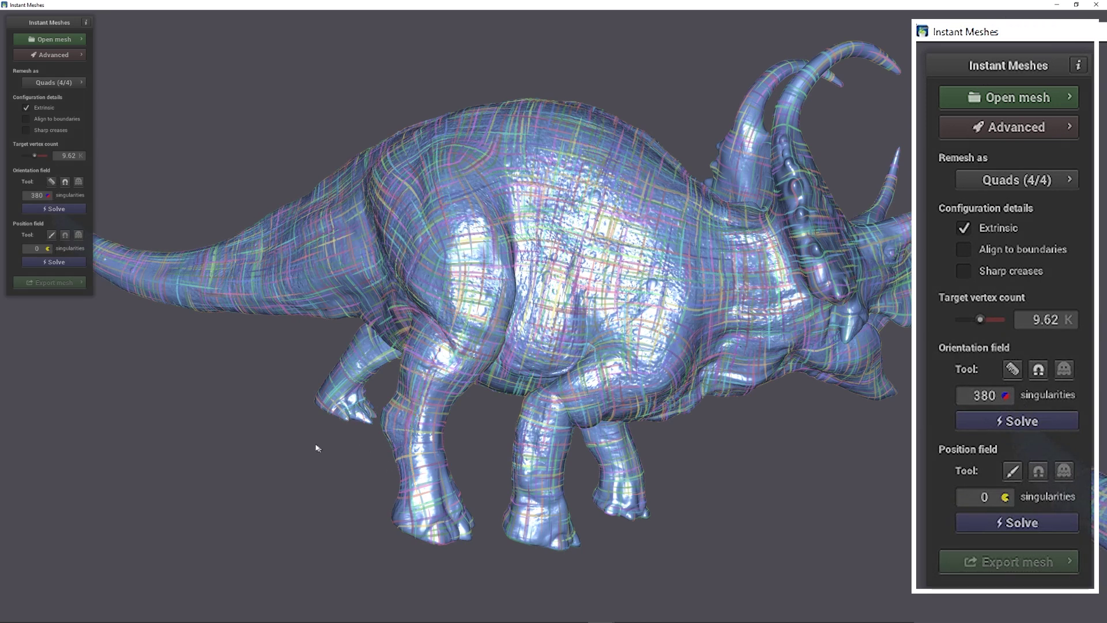
{"action": "left_click_drag", "start_coordinate": [316, 448], "coordinate": [391, 446]}
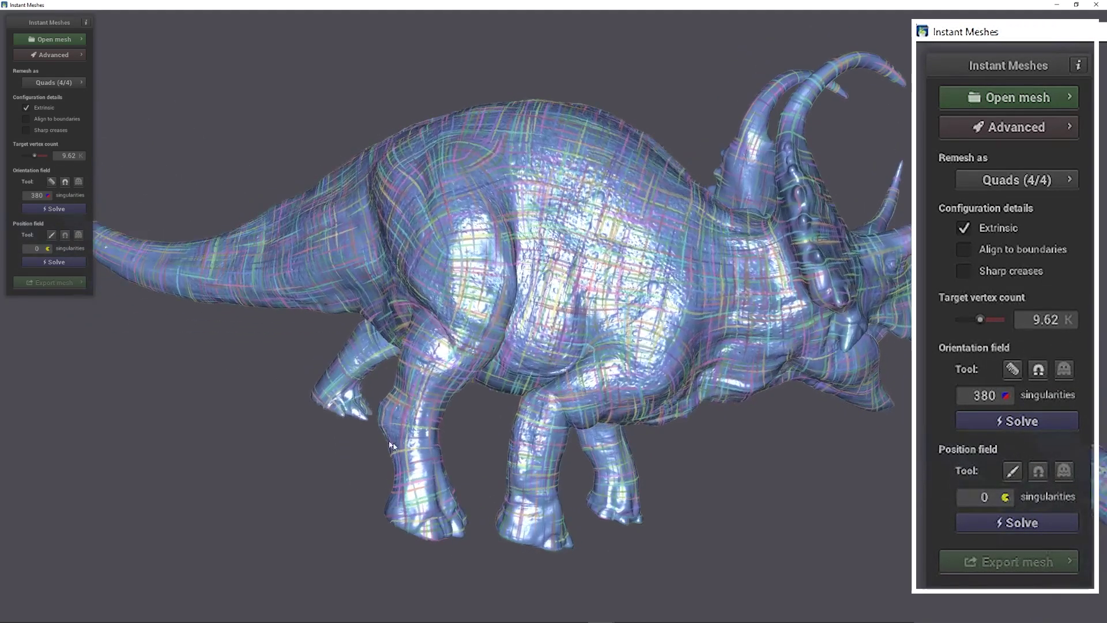
{"action": "left_click_drag", "start_coordinate": [790, 502], "coordinate": [500, 340]}
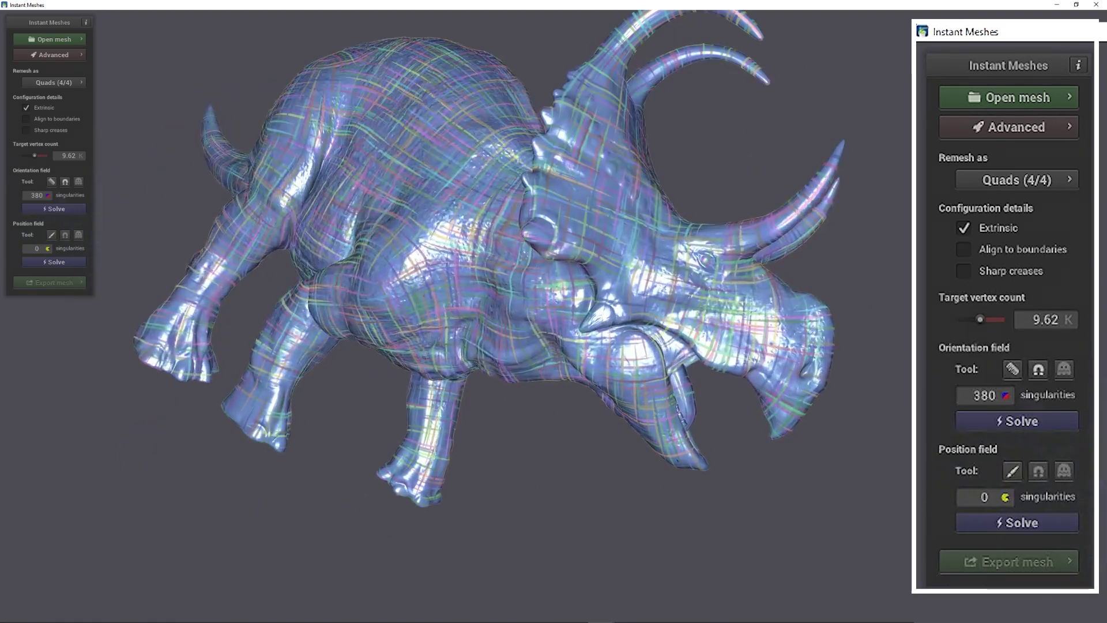
{"action": "left_click", "coordinate": [51, 181]}
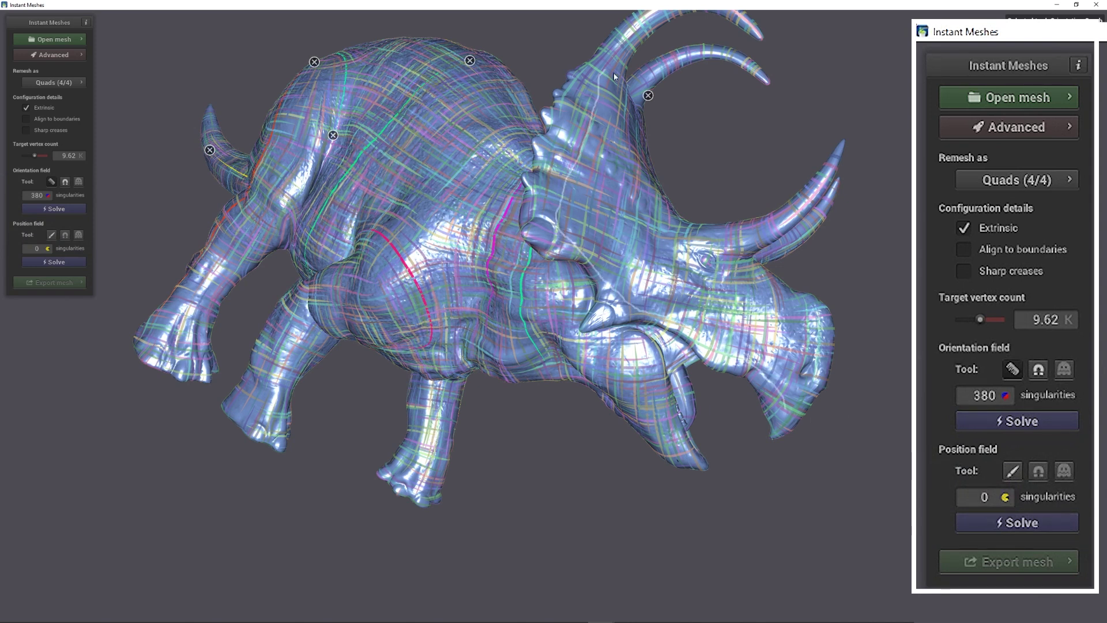
{"action": "mouse_move", "coordinate": [617, 122]}
{"action": "left_mouse_down"}
{"action": "mouse_move", "coordinate": [630, 164]}
{"action": "mouse_move", "coordinate": [785, 409]}
{"action": "left_mouse_up"}
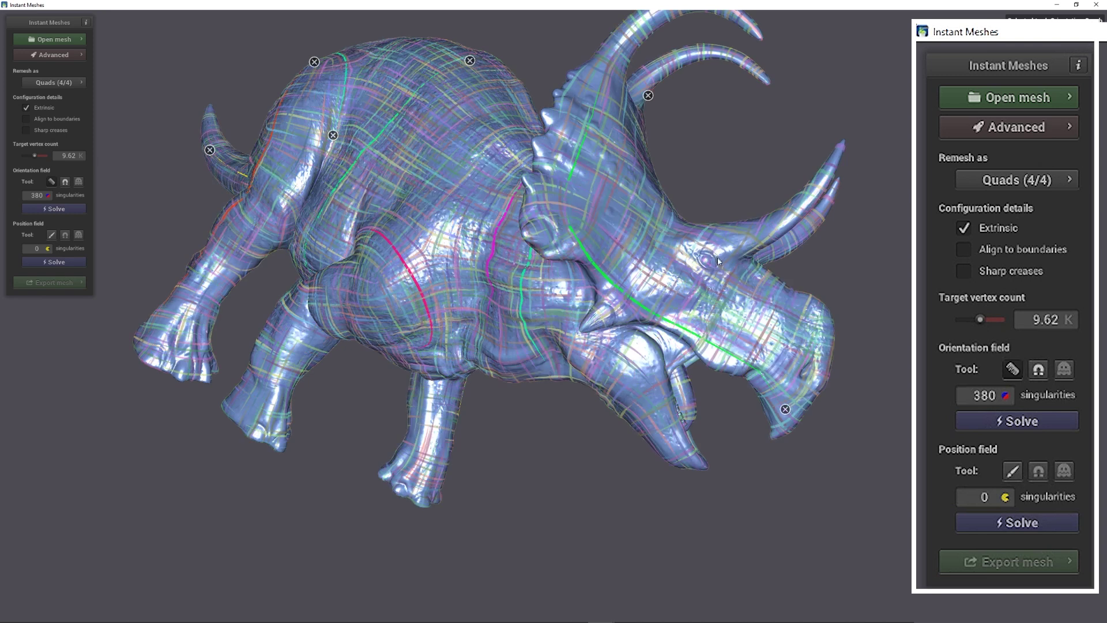
{"action": "mouse_move", "coordinate": [691, 267]}
{"action": "left_mouse_down"}
{"action": "mouse_move", "coordinate": [674, 244]}
{"action": "mouse_move", "coordinate": [705, 243]}
{"action": "mouse_move", "coordinate": [731, 270]}
{"action": "mouse_move", "coordinate": [695, 283]}
{"action": "mouse_move", "coordinate": [678, 238]}
{"action": "left_mouse_up"}
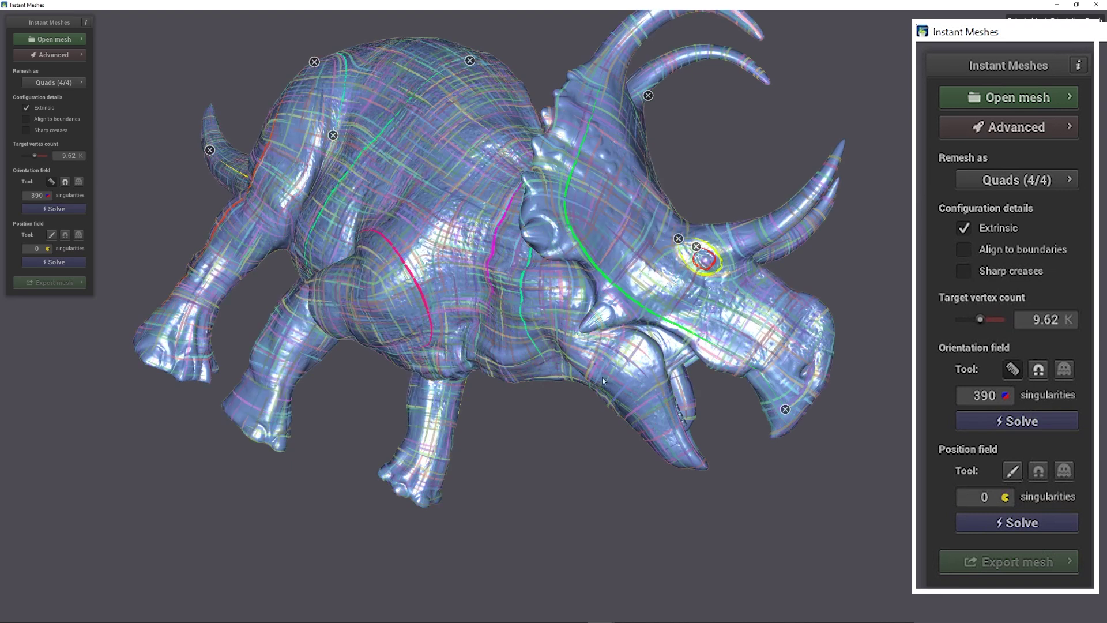
{"action": "left_click_drag", "start_coordinate": [621, 334], "coordinate": [680, 444]}
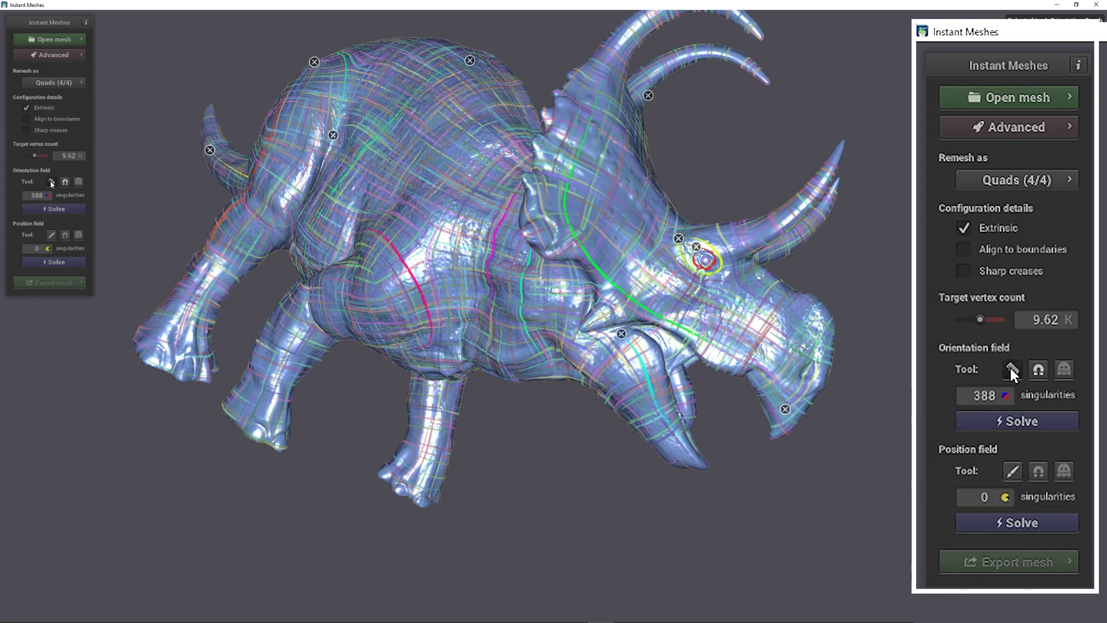
Inspect the combed field from other sides and re-solve the orientation field, reaching 388 singularities
{"action": "left_click", "coordinate": [51, 182]}
{"action": "mouse_move", "coordinate": [637, 462]}
{"action": "left_mouse_down"}
{"action": "mouse_move", "coordinate": [549, 440]}
{"action": "mouse_move", "coordinate": [262, 181]}
{"action": "mouse_move", "coordinate": [300, 244]}
{"action": "mouse_move", "coordinate": [452, 388]}
{"action": "mouse_move", "coordinate": [524, 421]}
{"action": "mouse_move", "coordinate": [388, 373]}
{"action": "mouse_move", "coordinate": [198, 240]}
{"action": "mouse_move", "coordinate": [491, 346]}
{"action": "mouse_move", "coordinate": [340, 248]}
{"action": "mouse_move", "coordinate": [309, 205]}
{"action": "mouse_move", "coordinate": [460, 317]}
{"action": "mouse_move", "coordinate": [264, 173]}
{"action": "mouse_move", "coordinate": [269, 225]}
{"action": "left_mouse_up"}
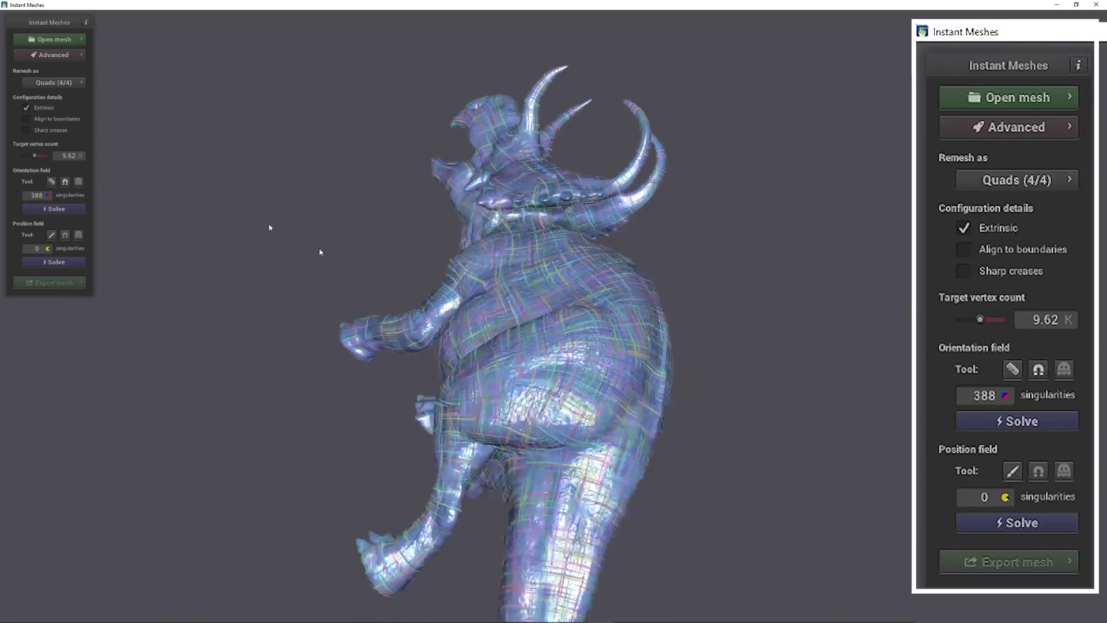
{"action": "left_click_drag", "start_coordinate": [320, 252], "coordinate": [190, 357]}
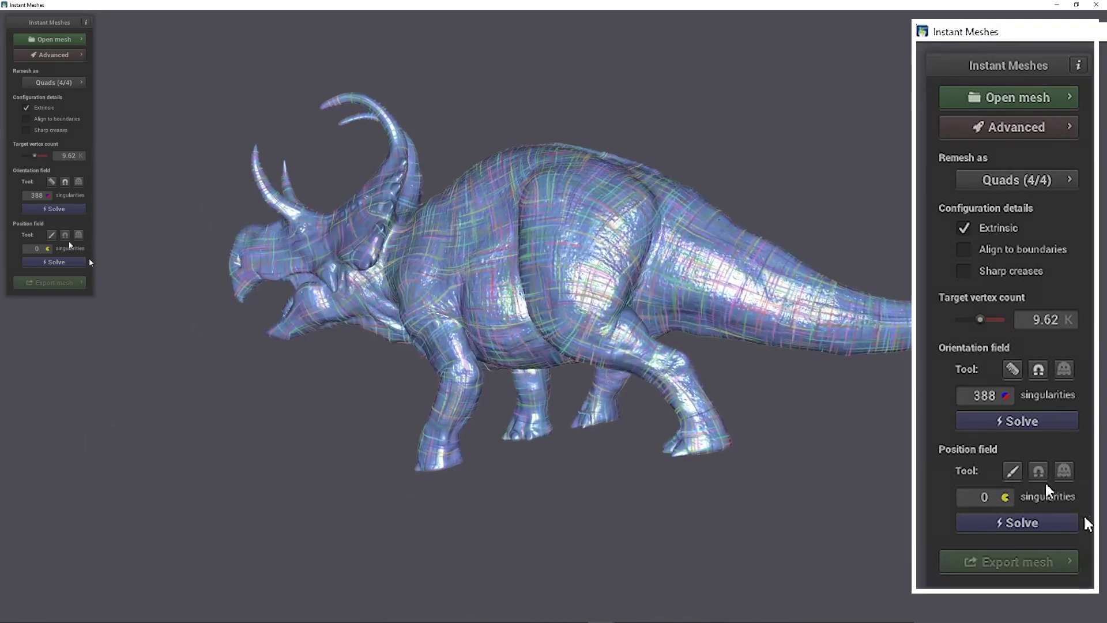
{"action": "left_click", "coordinate": [42, 209]}
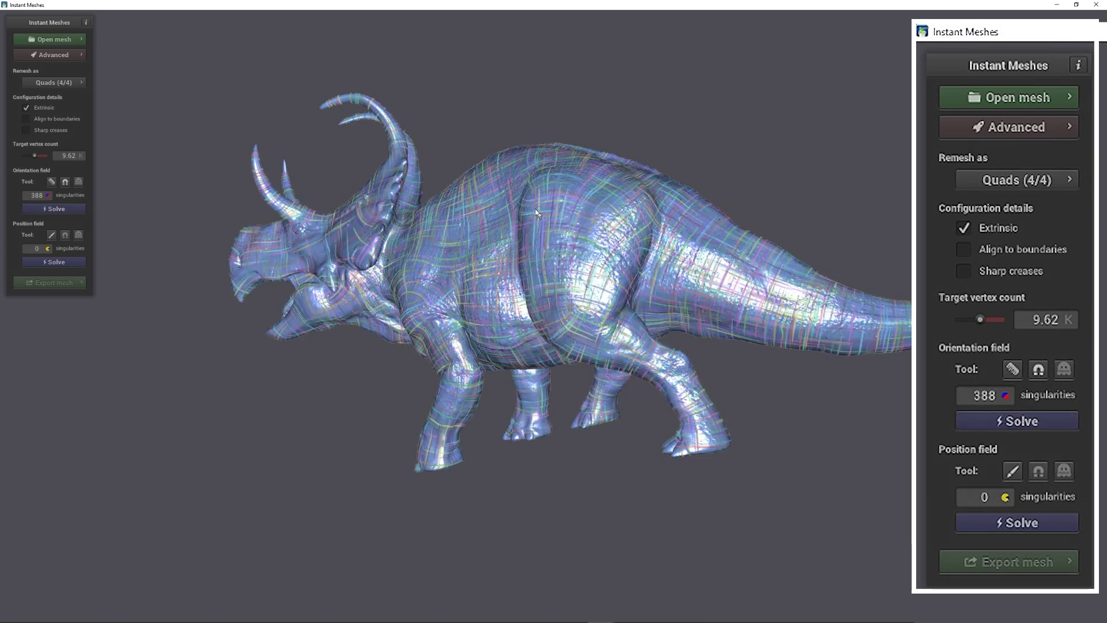
{"action": "left_click", "coordinate": [53, 236]}
{"action": "left_click", "coordinate": [52, 237]}
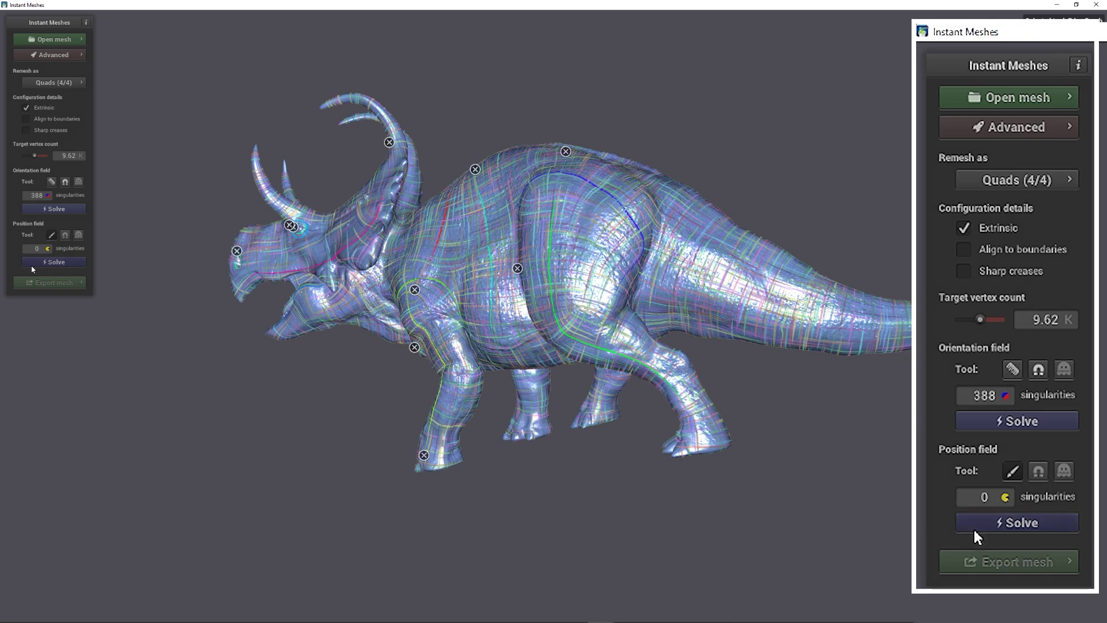
Solve the position field into a quad grid and rotate the remeshed dinosaur to view it
{"action": "left_click", "coordinate": [46, 263]}
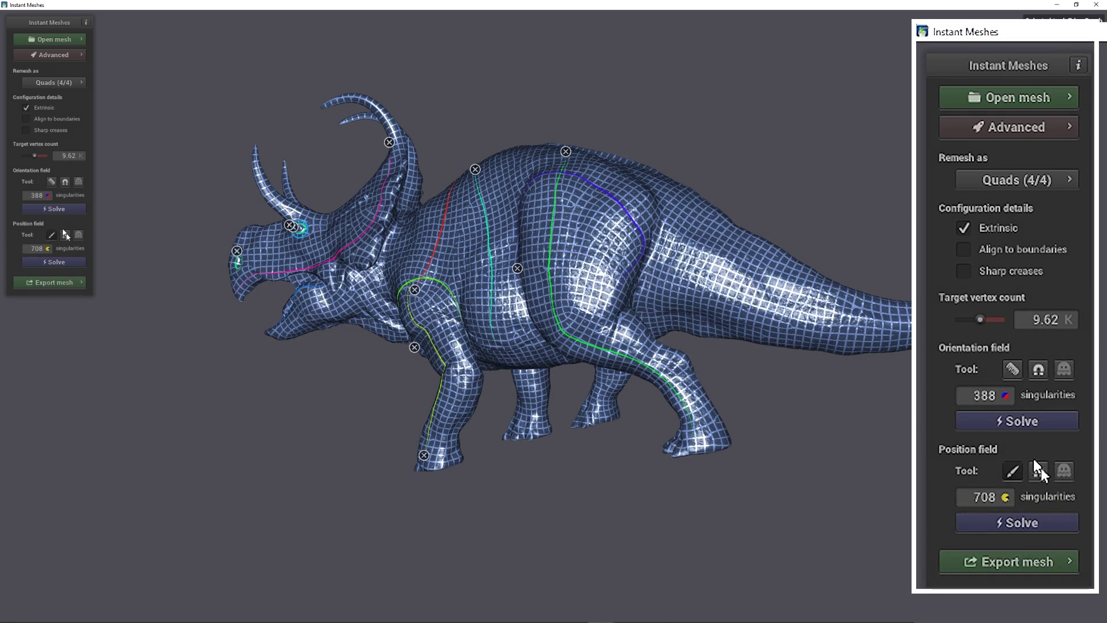
{"action": "left_click_drag", "start_coordinate": [192, 333], "coordinate": [543, 325]}
{"action": "scroll", "coordinate": [543, 324], "scroll_direction": "up", "scroll_amount": 3}
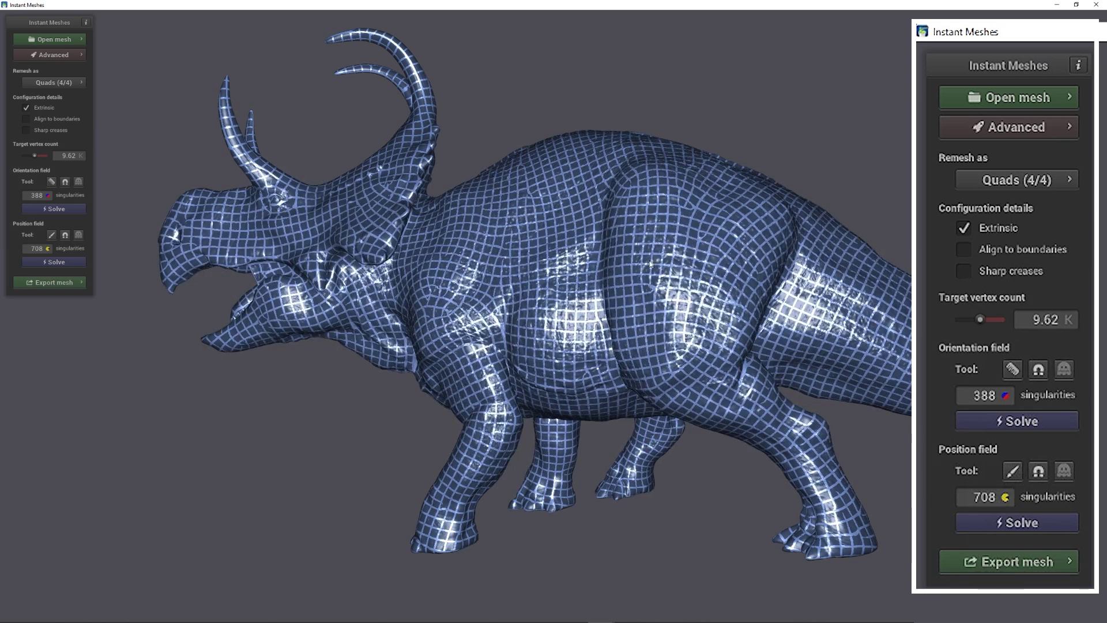
{"action": "scroll", "coordinate": [521, 282], "scroll_direction": "down", "scroll_amount": 2}
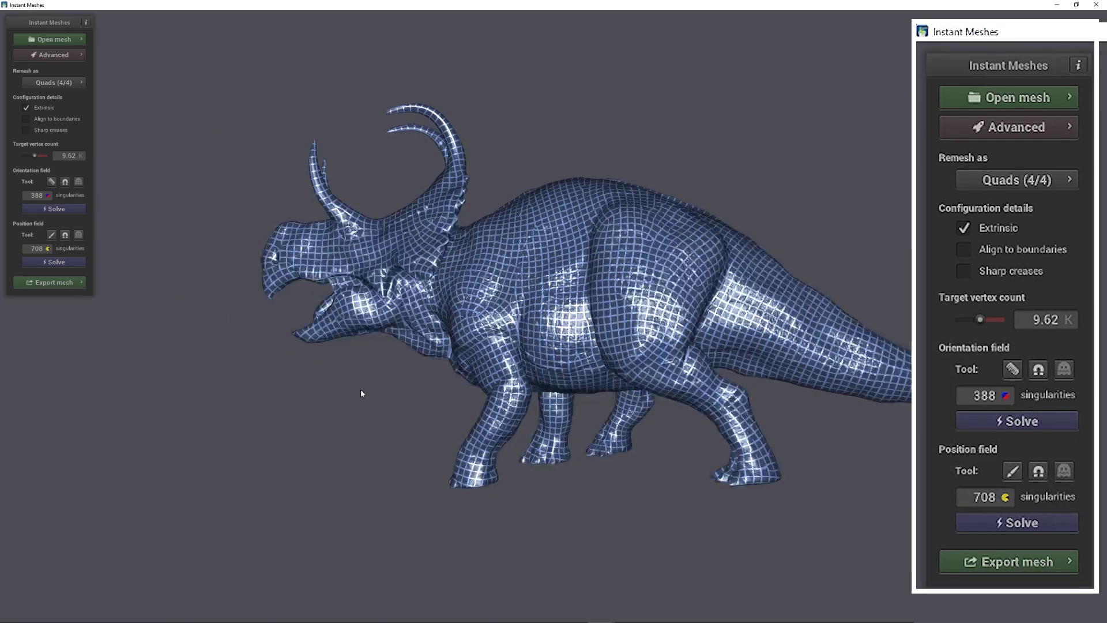
Orbit and zoom around the mesh to check the quad layout from the front and sides
{"action": "mouse_move", "coordinate": [361, 393]}
{"action": "left_mouse_down"}
{"action": "mouse_move", "coordinate": [406, 410]}
{"action": "mouse_move", "coordinate": [403, 396]}
{"action": "mouse_move", "coordinate": [372, 381]}
{"action": "left_mouse_up"}
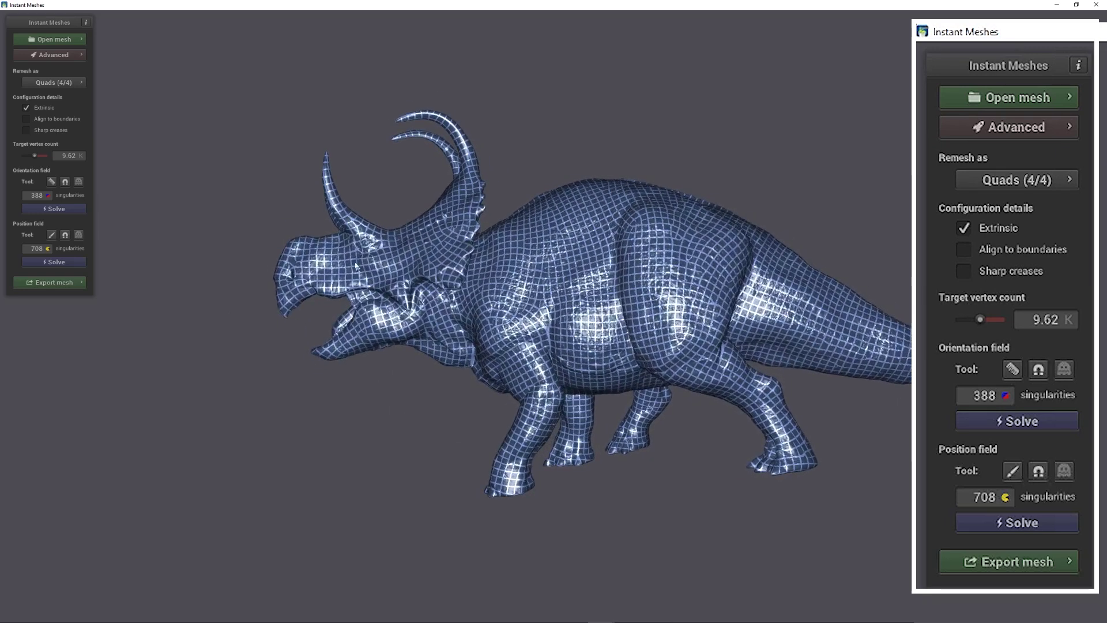
{"action": "scroll", "coordinate": [355, 267], "scroll_direction": "up", "scroll_amount": 3}
{"action": "scroll", "coordinate": [271, 233], "scroll_direction": "down", "scroll_amount": 2}
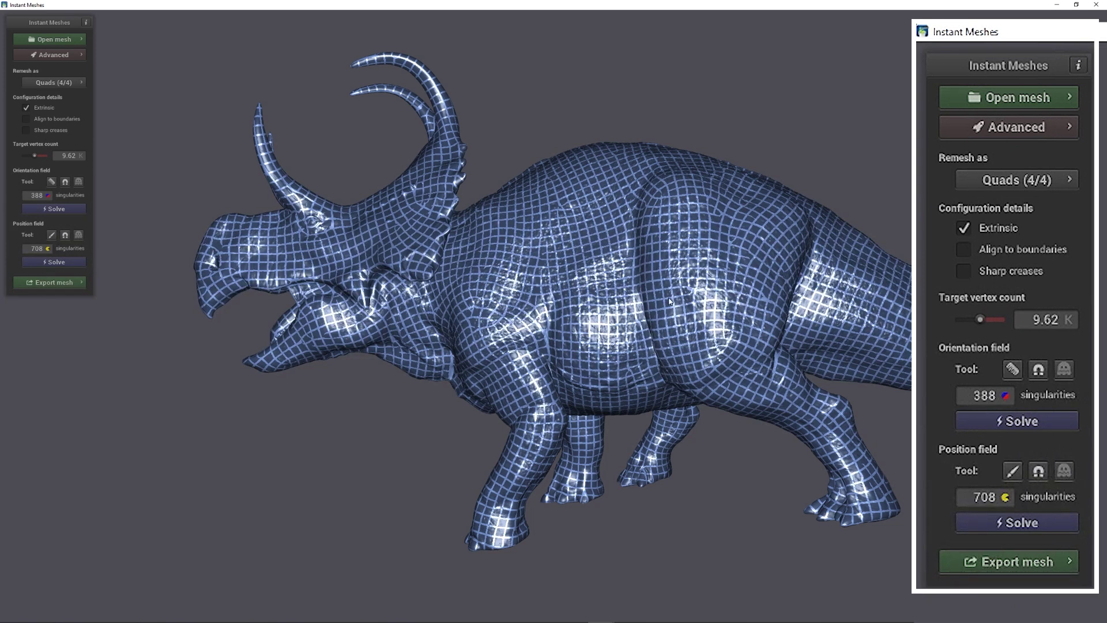
{"action": "scroll", "coordinate": [669, 300], "scroll_direction": "up", "scroll_amount": 2}
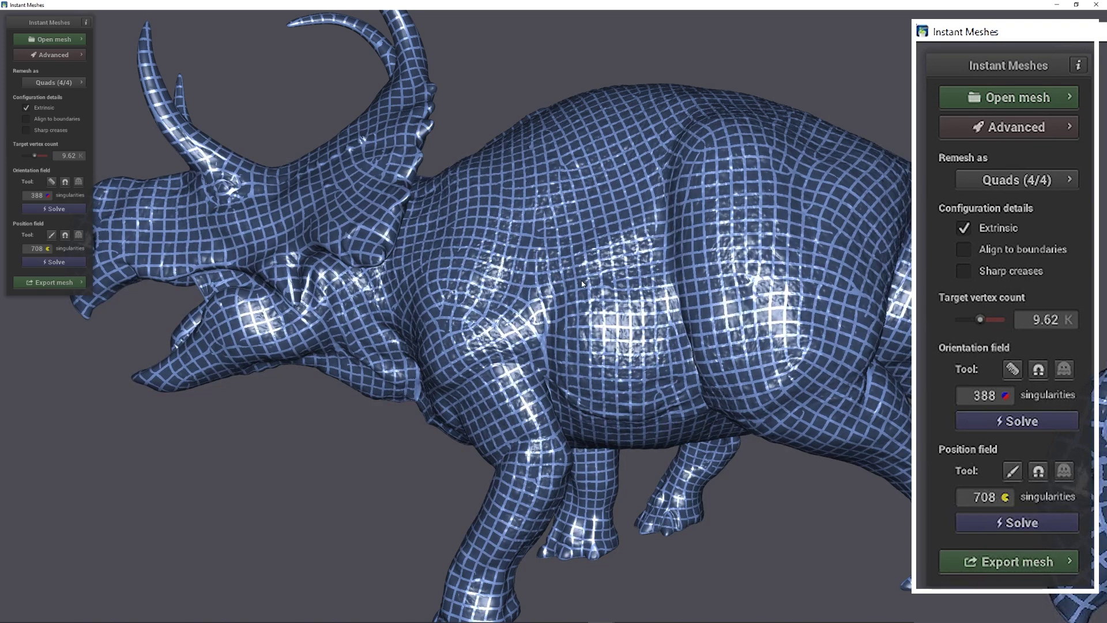
{"action": "scroll", "coordinate": [488, 355], "scroll_direction": "down", "scroll_amount": 3}
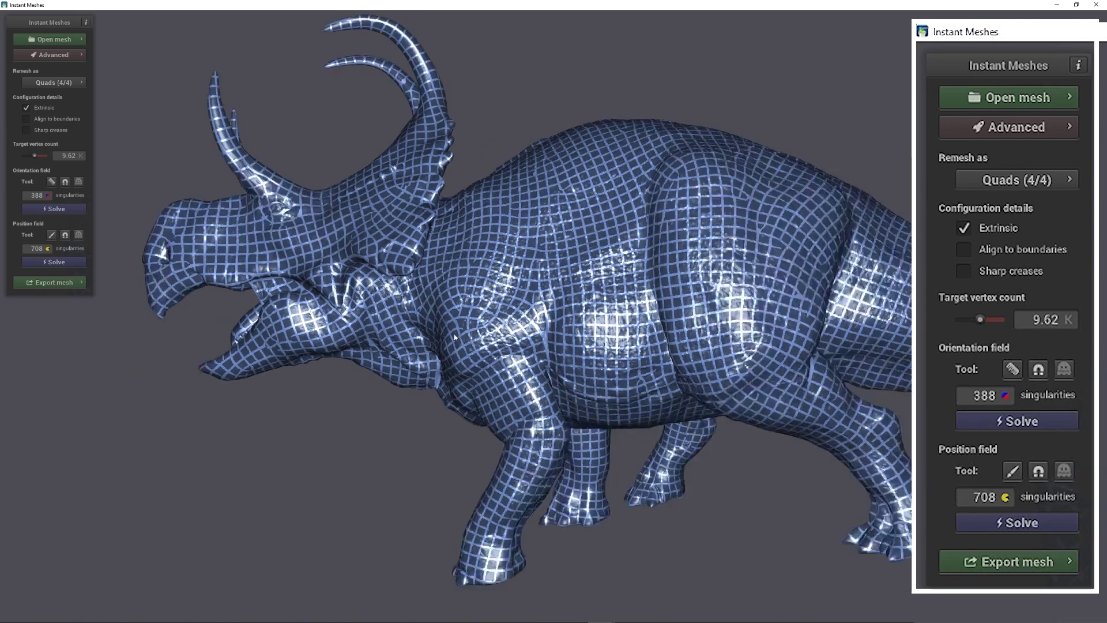
{"action": "left_click_drag", "start_coordinate": [194, 440], "coordinate": [664, 165]}
{"action": "scroll", "coordinate": [664, 164], "scroll_direction": "up", "scroll_amount": 3}
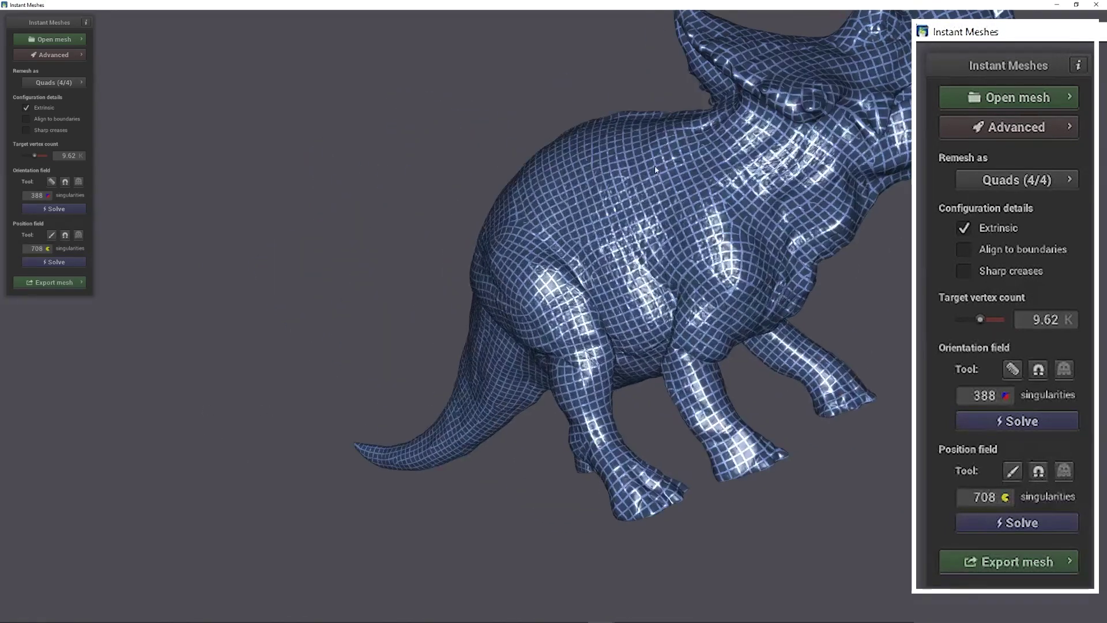
{"action": "scroll", "coordinate": [525, 317], "scroll_direction": "down", "scroll_amount": 2}
{"action": "left_click_drag", "start_coordinate": [373, 339], "coordinate": [259, 289]}
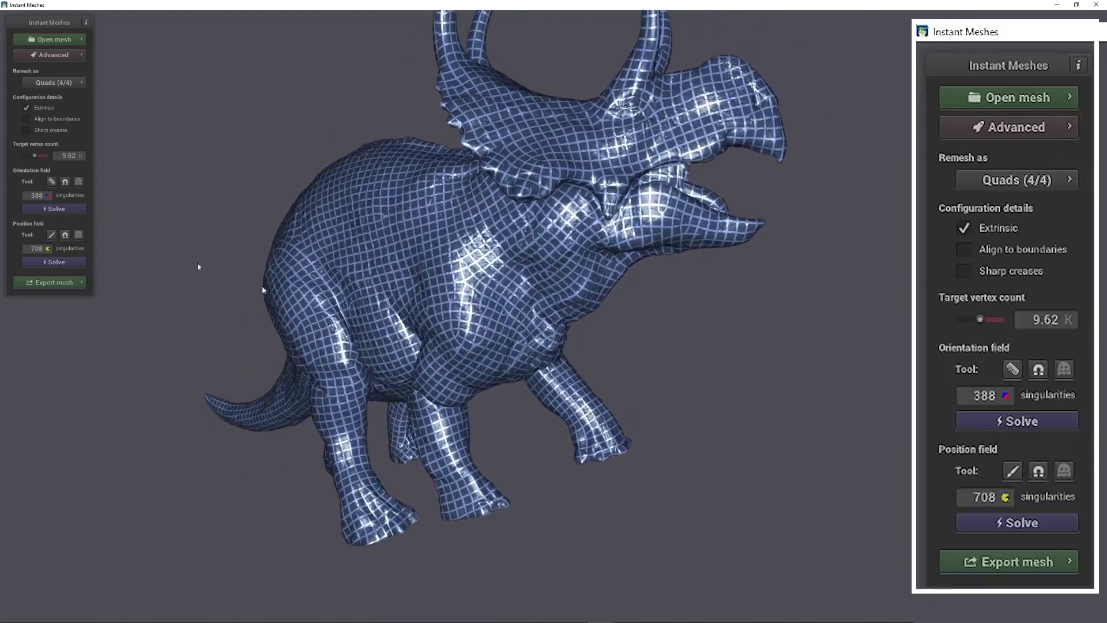
{"action": "left_click", "coordinate": [51, 235]}
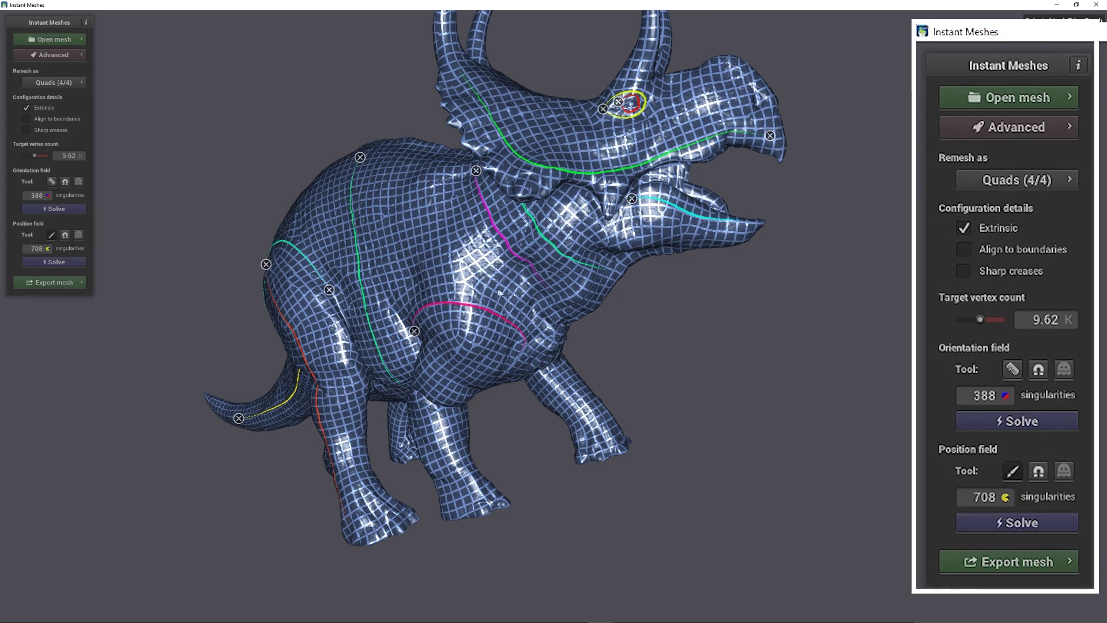
Draw an edge stroke across the dinosaur's body, then rotate to a zoomed, left-facing view
{"action": "left_click_drag", "start_coordinate": [524, 301], "coordinate": [416, 262]}
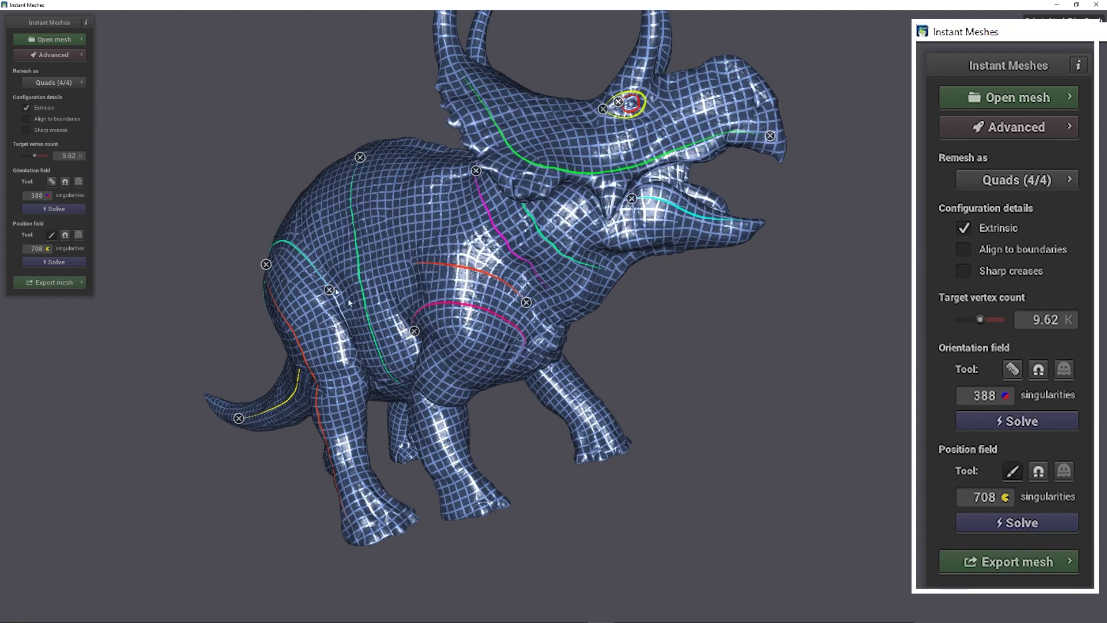
{"action": "left_click_drag", "start_coordinate": [230, 203], "coordinate": [255, 199]}
{"action": "left_click", "coordinate": [52, 235]}
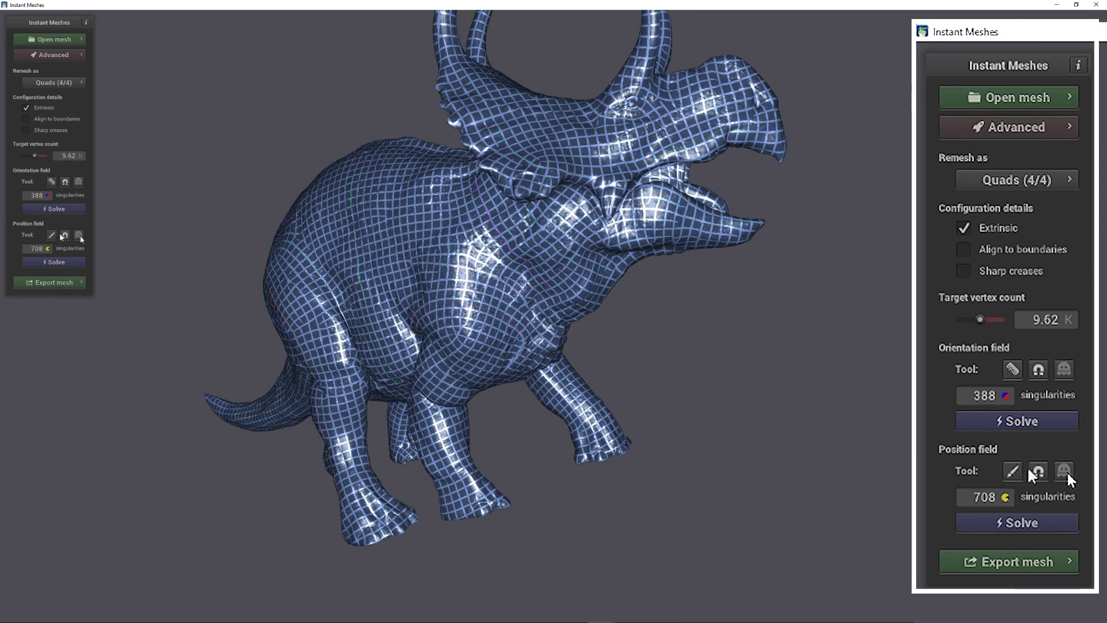
{"action": "left_click_drag", "start_coordinate": [748, 297], "coordinate": [259, 443]}
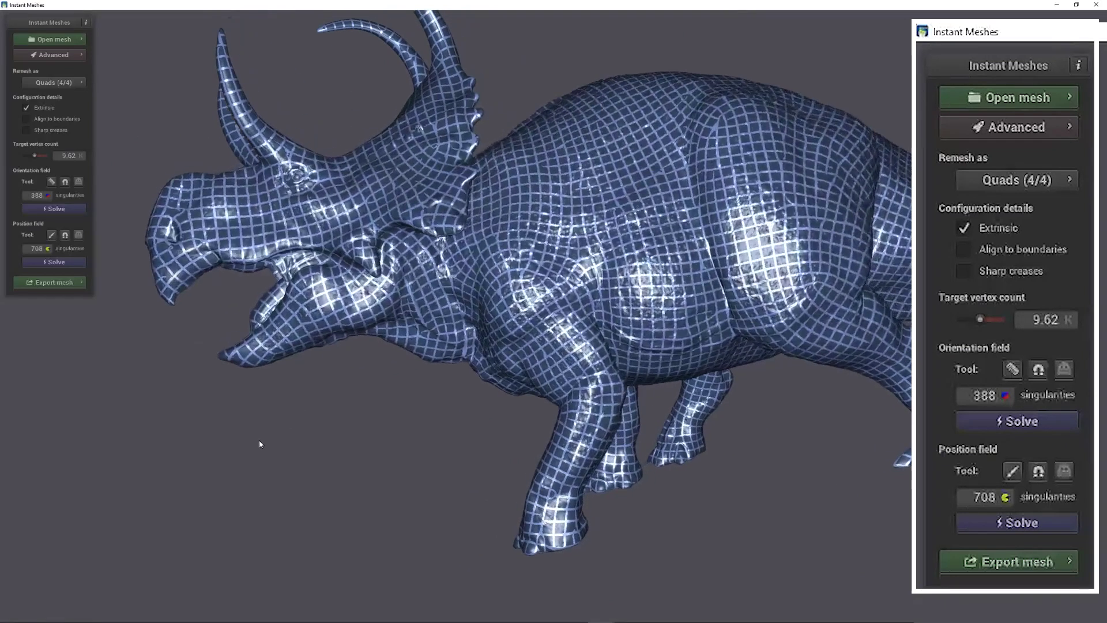
Draw two edge strokes up the neck and one down the jaw to the snout
{"action": "left_click", "coordinate": [56, 235]}
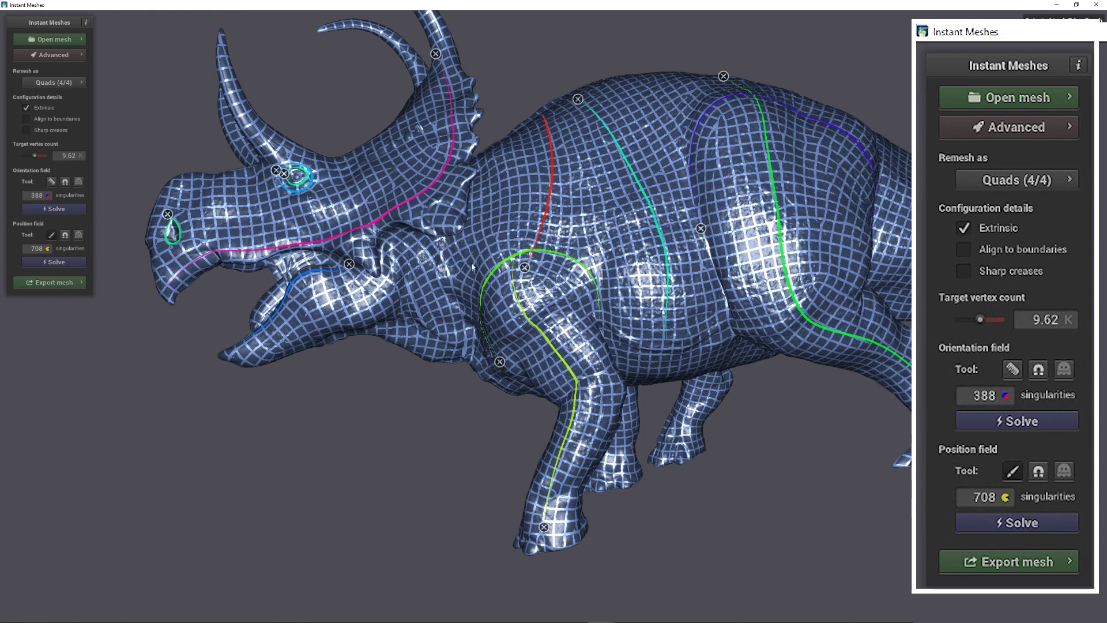
{"action": "left_click_drag", "start_coordinate": [400, 337], "coordinate": [428, 261]}
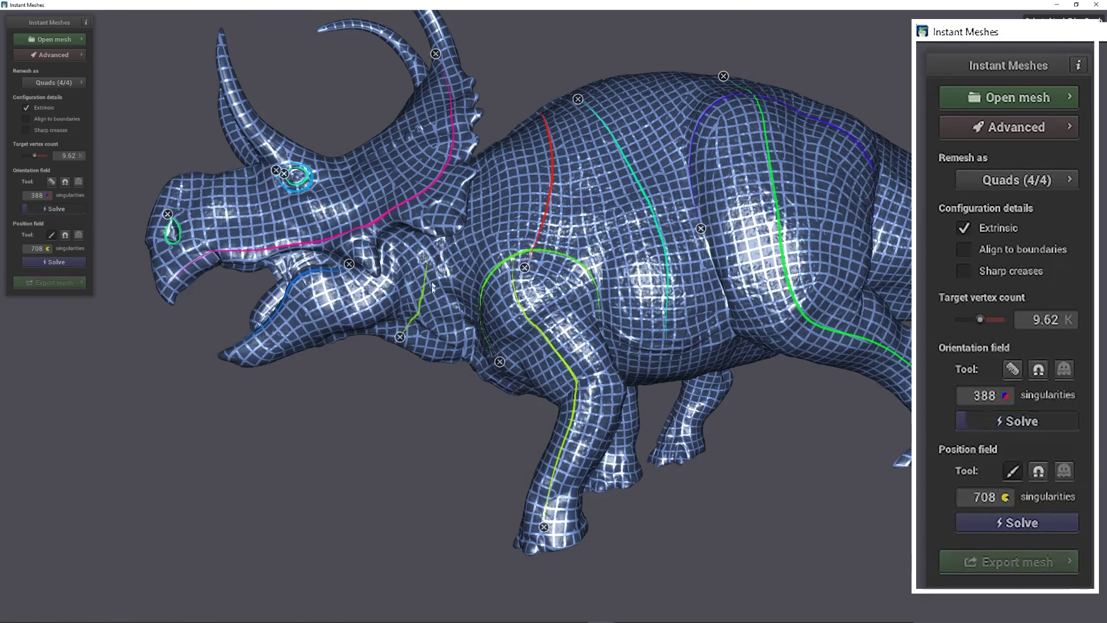
{"action": "left_click_drag", "start_coordinate": [436, 347], "coordinate": [469, 242]}
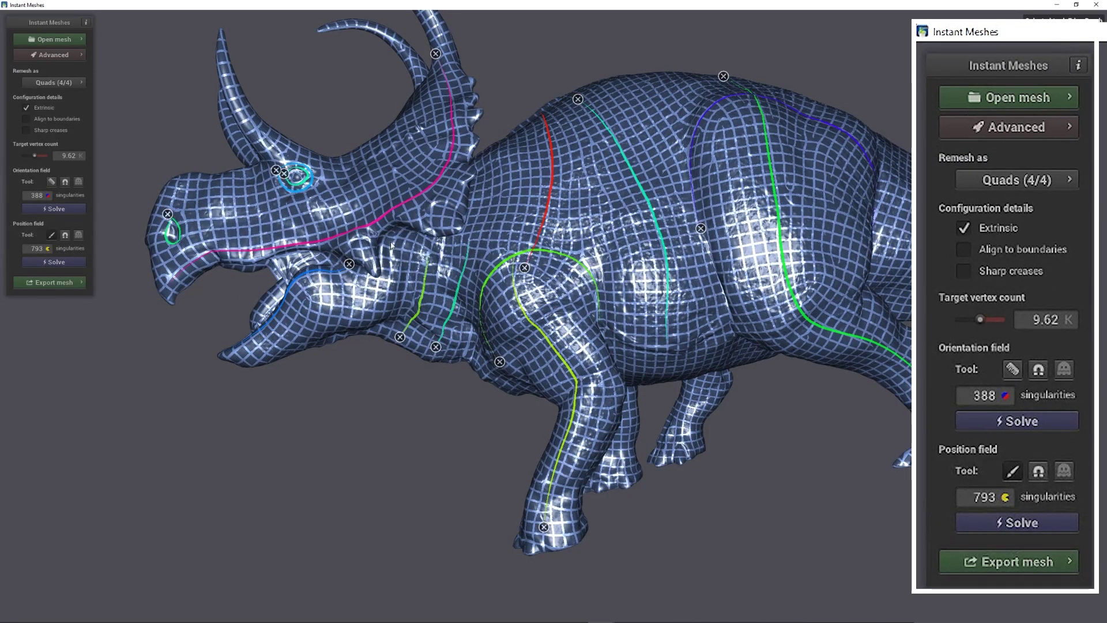
{"action": "mouse_move", "coordinate": [390, 239]}
{"action": "left_mouse_down"}
{"action": "mouse_move", "coordinate": [406, 268]}
{"action": "mouse_move", "coordinate": [351, 327]}
{"action": "mouse_move", "coordinate": [255, 364]}
{"action": "left_mouse_up"}
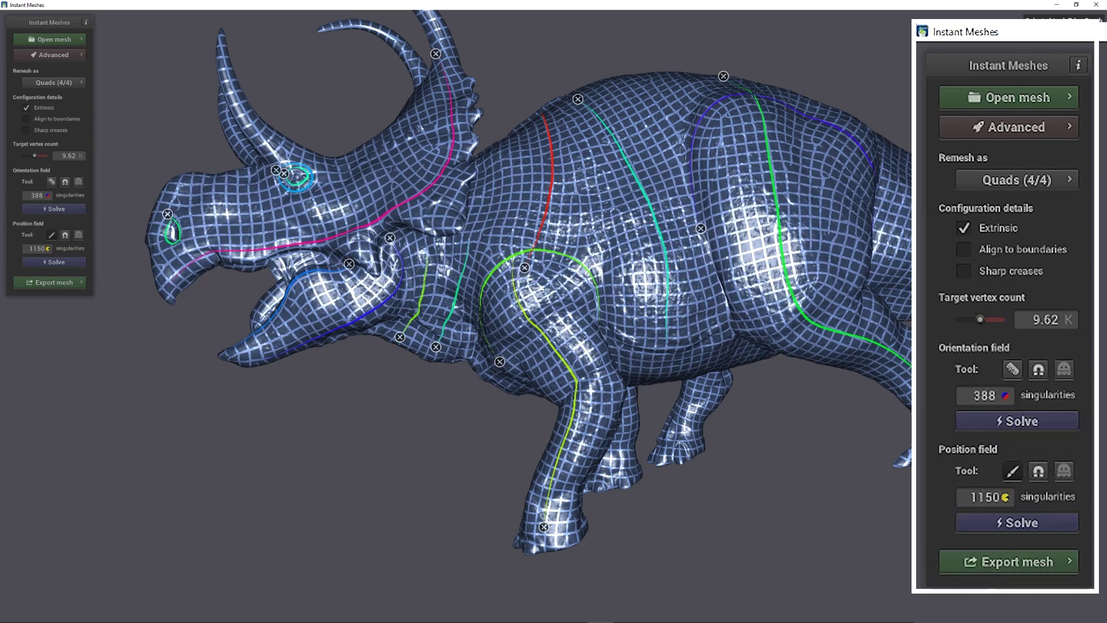
{"action": "scroll", "coordinate": [646, 224], "scroll_direction": "down", "scroll_amount": 3}
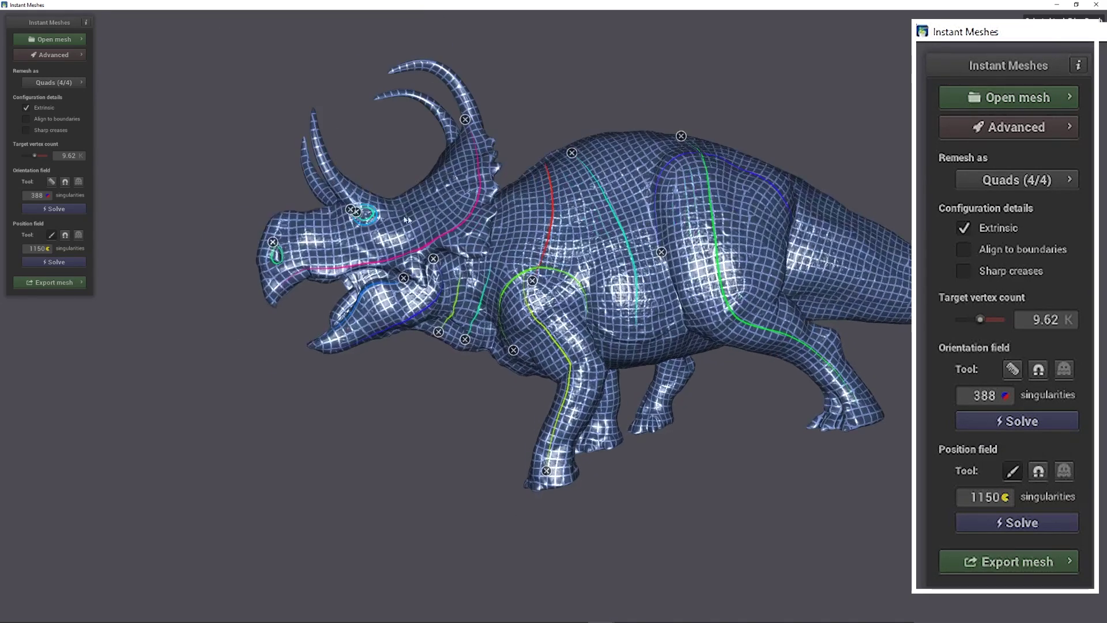
{"action": "scroll", "coordinate": [386, 244], "scroll_direction": "up", "scroll_amount": 1}
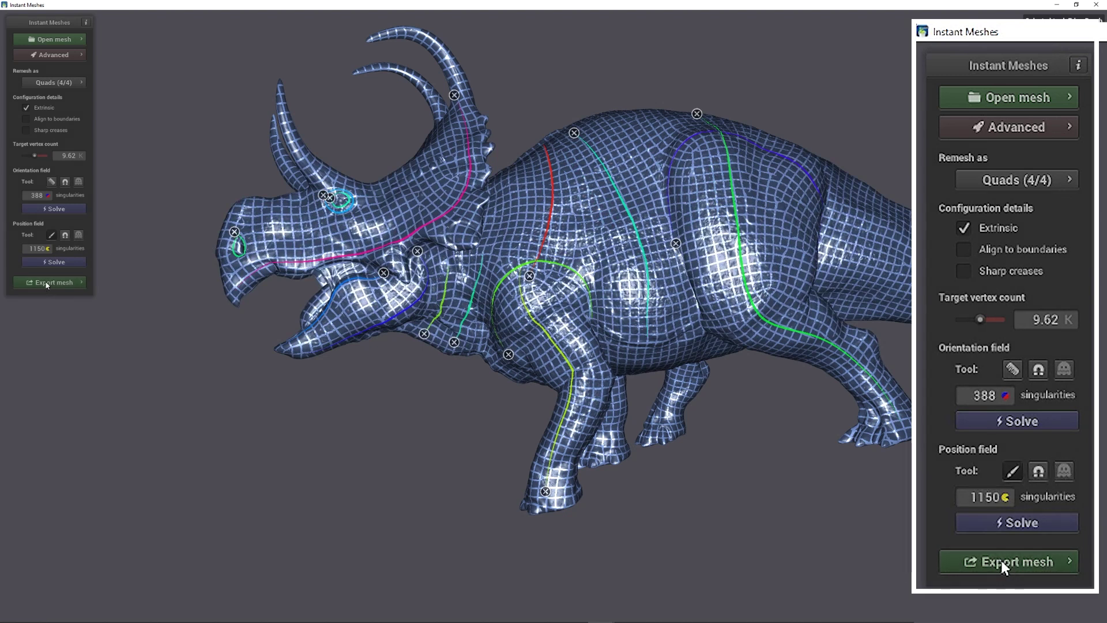
Extract the final quad mesh from the fields and hide the position-field guide strokes
{"action": "left_click", "coordinate": [47, 283]}
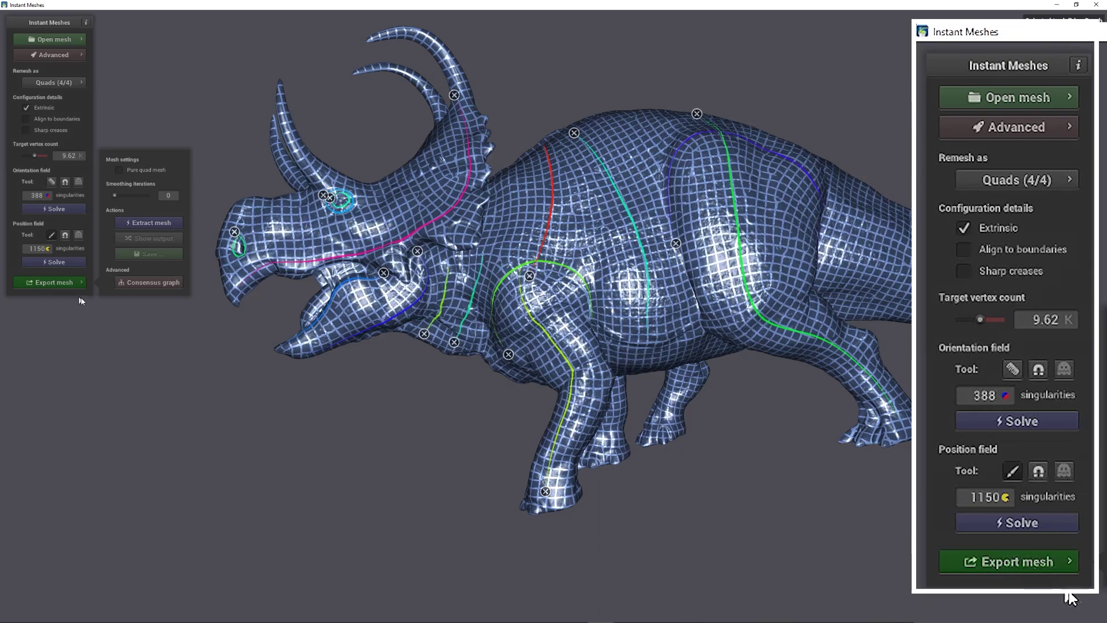
{"action": "left_click", "coordinate": [147, 223]}
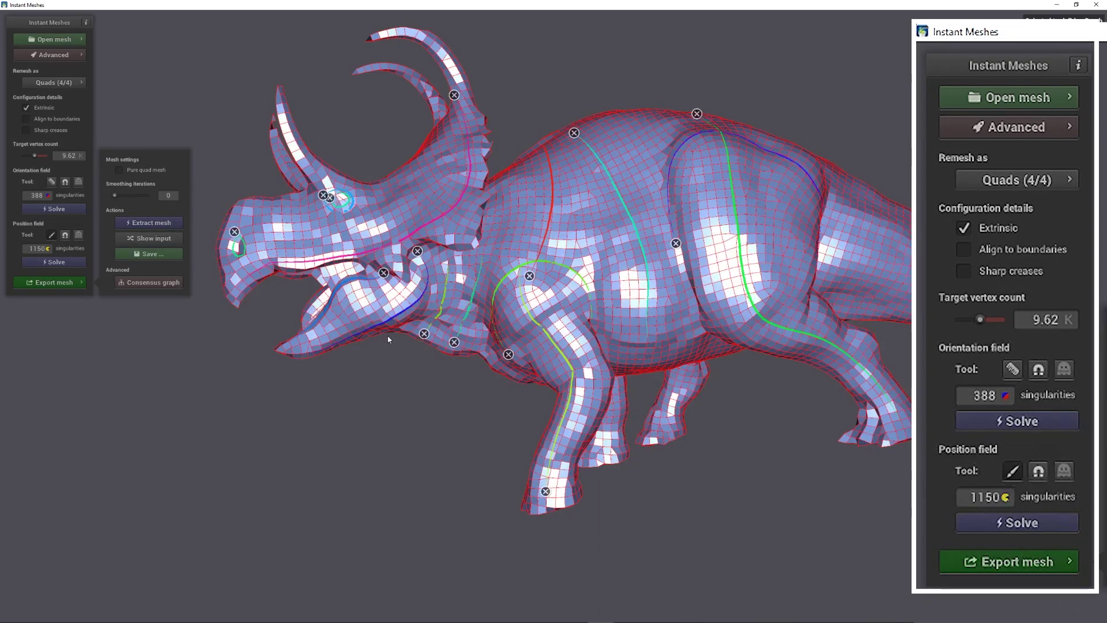
{"action": "scroll", "coordinate": [369, 363], "scroll_direction": "down", "scroll_amount": 3}
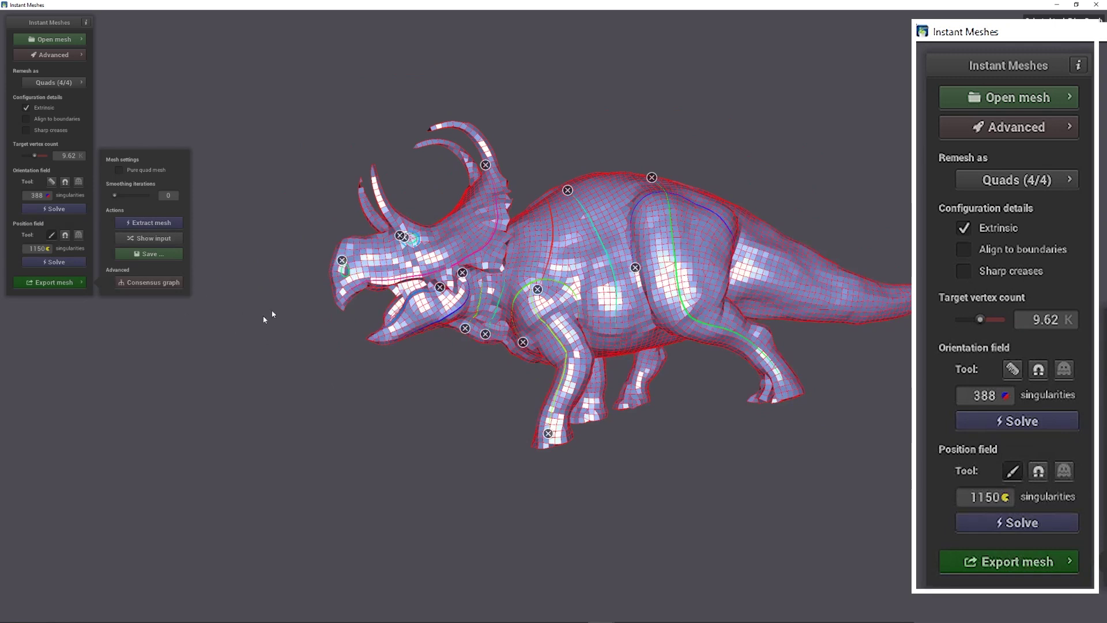
{"action": "left_click", "coordinate": [53, 235]}
Orbit and zoom around the extracted mesh to inspect its body from both sides
{"action": "left_click_drag", "start_coordinate": [345, 378], "coordinate": [268, 398]}
{"action": "scroll", "coordinate": [268, 397], "scroll_direction": "down", "scroll_amount": 10}
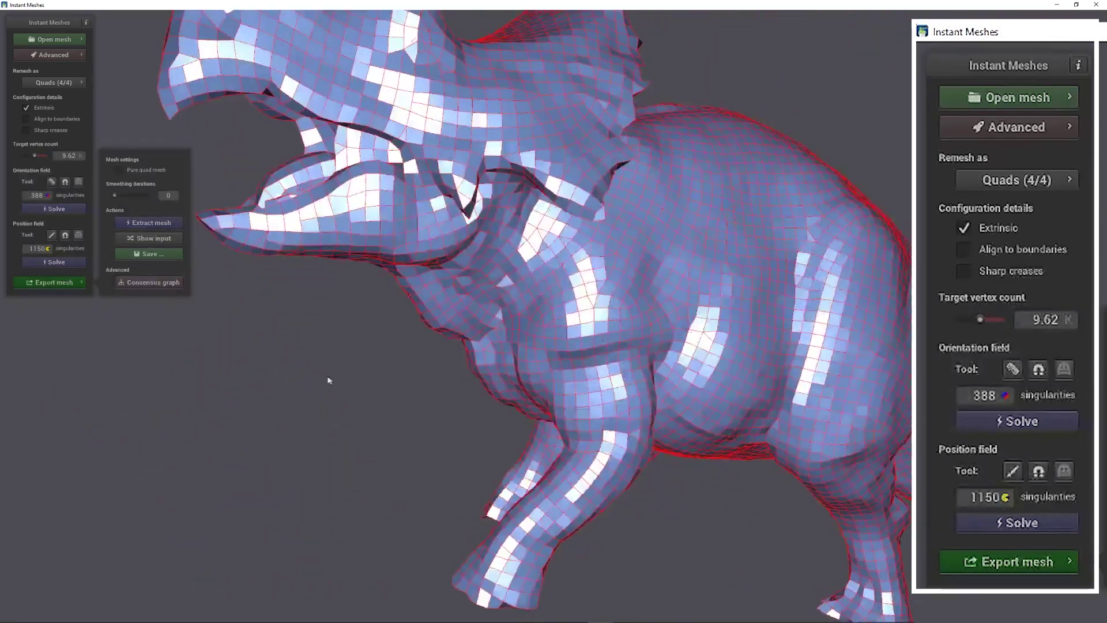
{"action": "left_click_drag", "start_coordinate": [312, 338], "coordinate": [736, 332]}
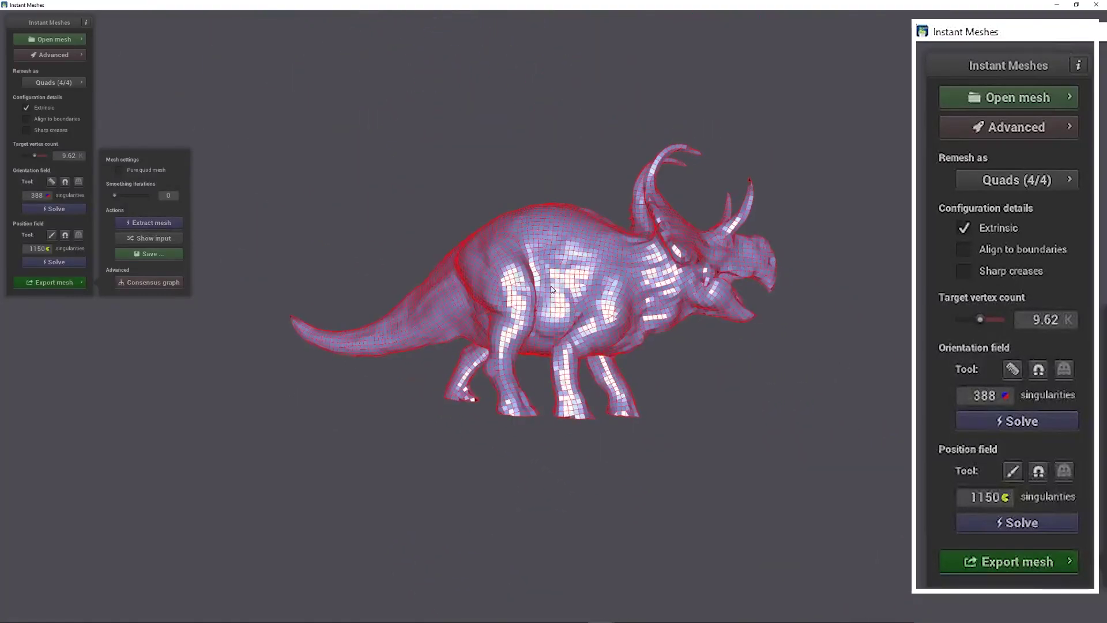
{"action": "scroll", "coordinate": [561, 283], "scroll_direction": "up", "scroll_amount": 4}
{"action": "left_click_drag", "start_coordinate": [788, 416], "coordinate": [812, 404]}
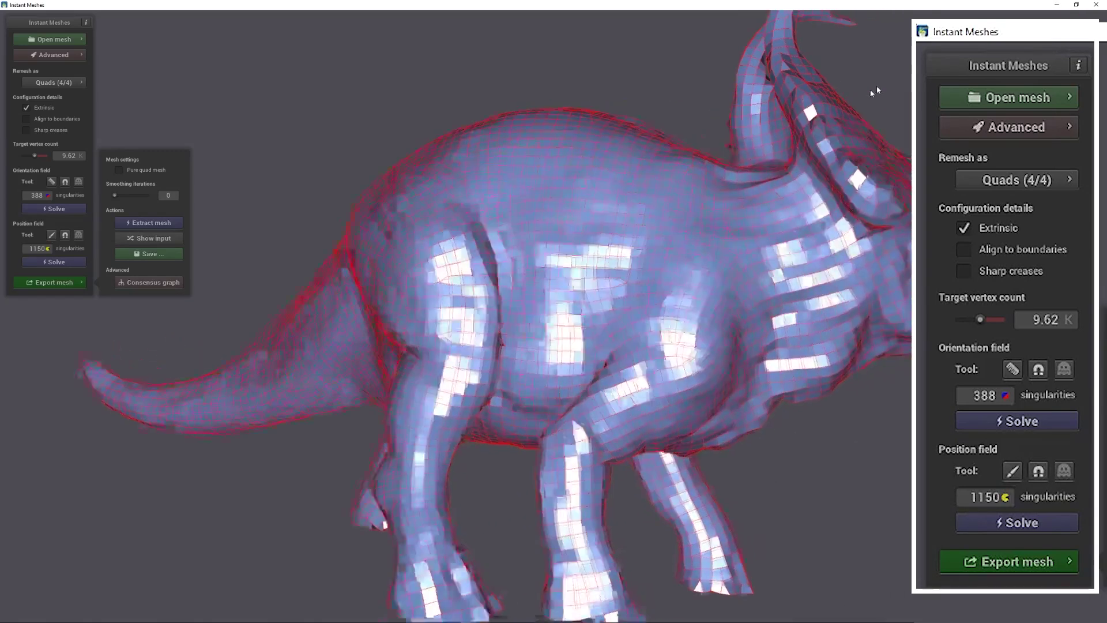
Inspect the remeshed horns and head up close, then the legs and underside
{"action": "left_click_drag", "start_coordinate": [875, 91], "coordinate": [721, 189]}
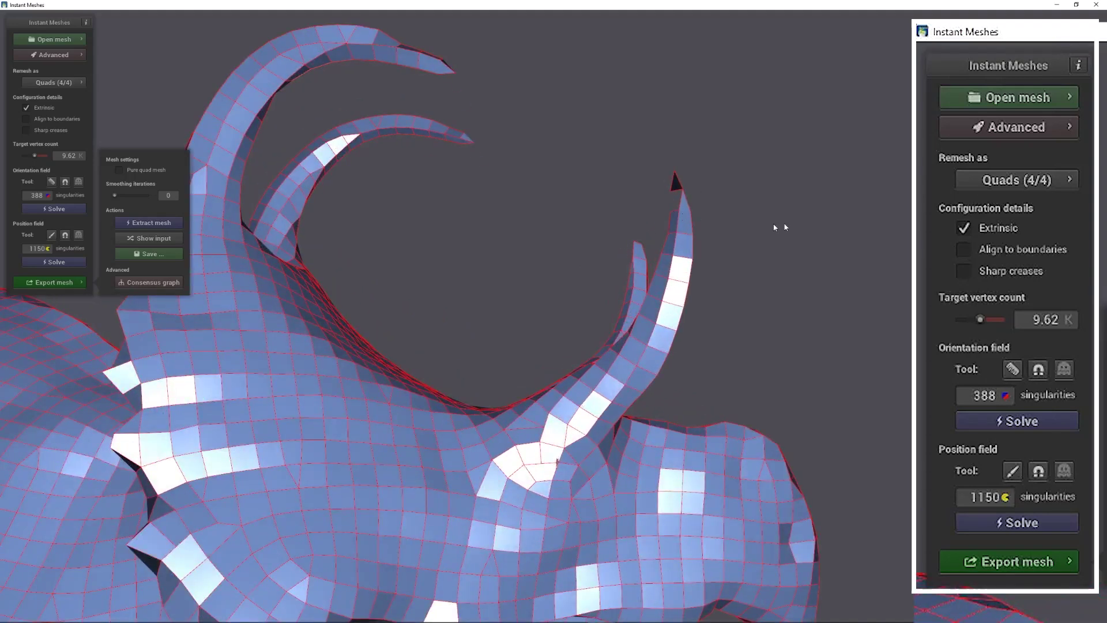
{"action": "left_click_drag", "start_coordinate": [774, 227], "coordinate": [646, 246]}
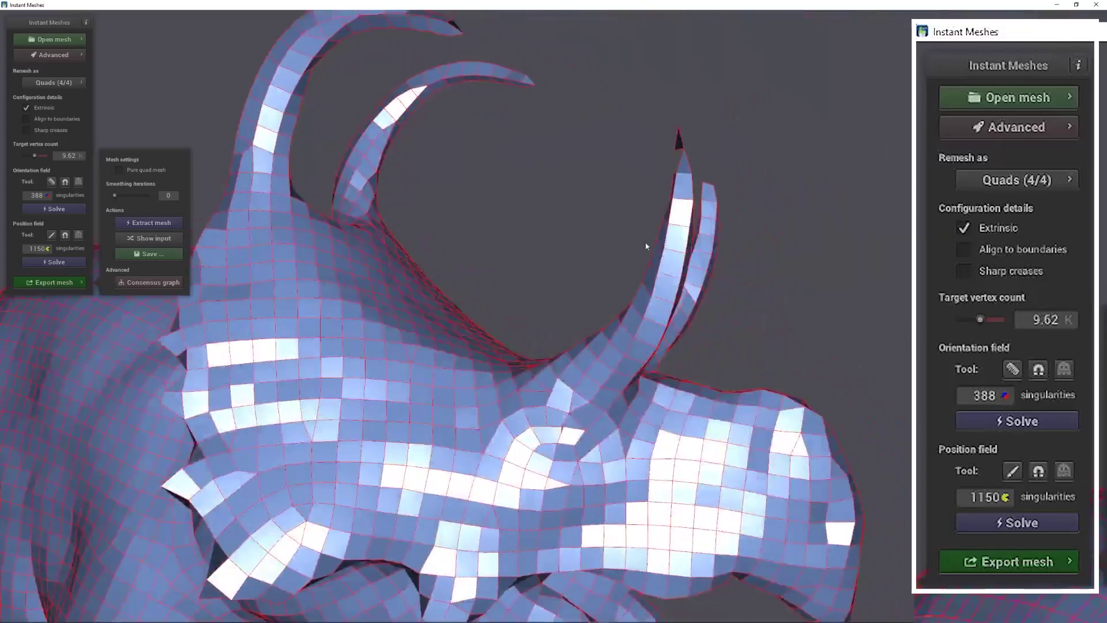
{"action": "scroll", "coordinate": [645, 247], "scroll_direction": "down", "scroll_amount": 5}
{"action": "scroll", "coordinate": [414, 327], "scroll_direction": "up", "scroll_amount": 3}
{"action": "left_click_drag", "start_coordinate": [582, 261], "coordinate": [628, 178]}
{"action": "scroll", "coordinate": [750, 149], "scroll_direction": "up", "scroll_amount": 4}
{"action": "left_click_drag", "start_coordinate": [861, 131], "coordinate": [375, 200]}
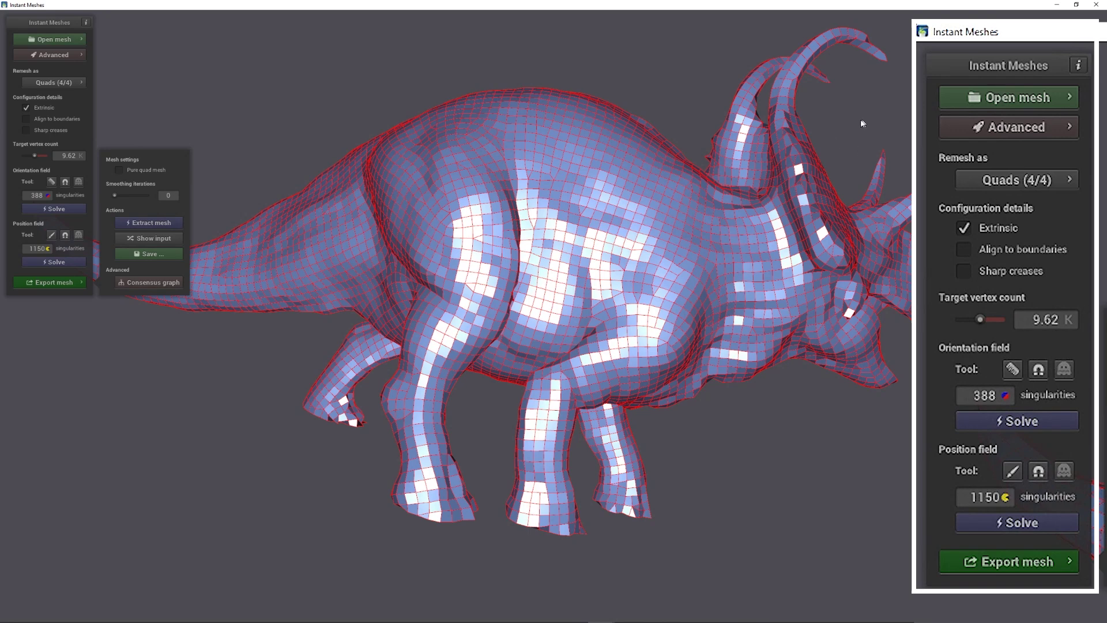
{"action": "scroll", "coordinate": [533, 157], "scroll_direction": "down", "scroll_amount": 3}
{"action": "left_click_drag", "start_coordinate": [533, 157], "coordinate": [365, 365]}
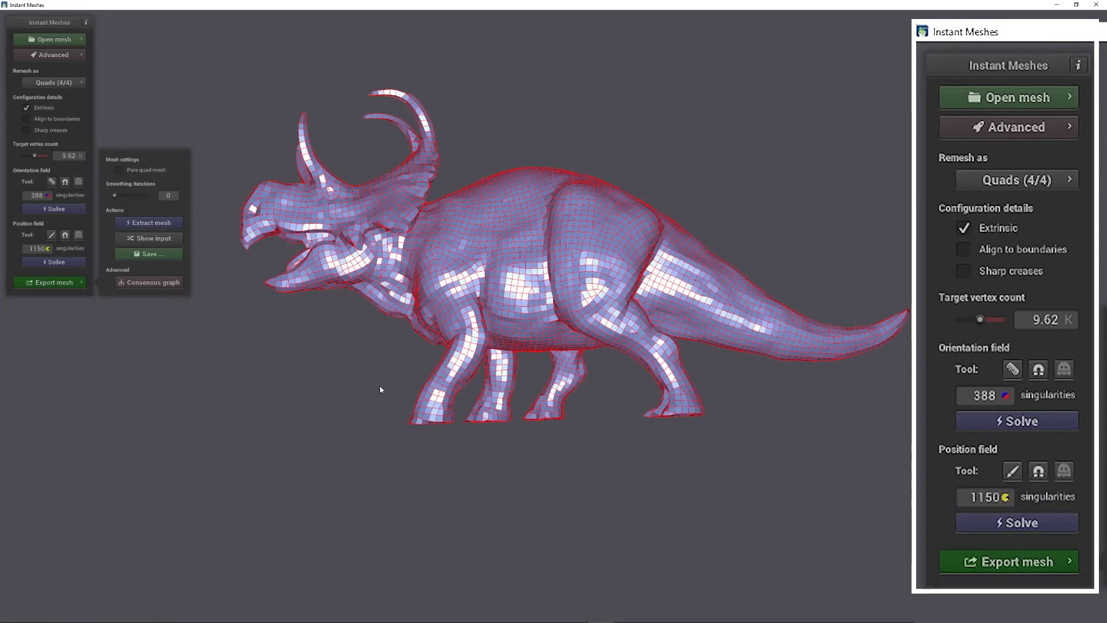
{"action": "left_click_drag", "start_coordinate": [379, 385], "coordinate": [342, 334]}
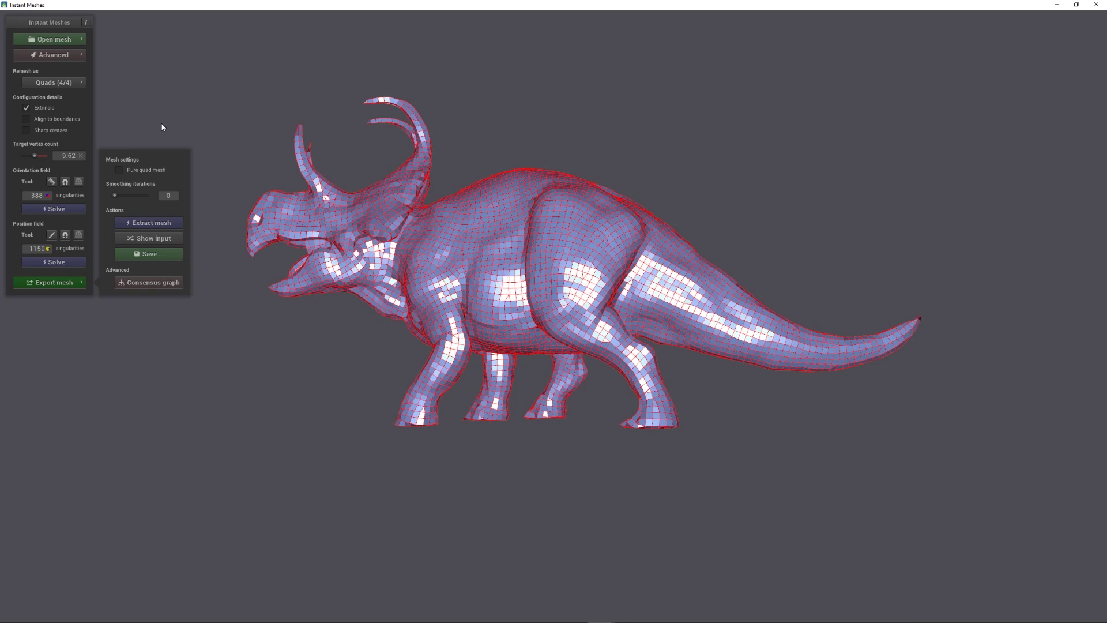
Name the saved mesh Machairoceratops_012.obj, keeping Wavefront OBJ (*.obj) as the file type
{"action": "left_click", "coordinate": [146, 255]}
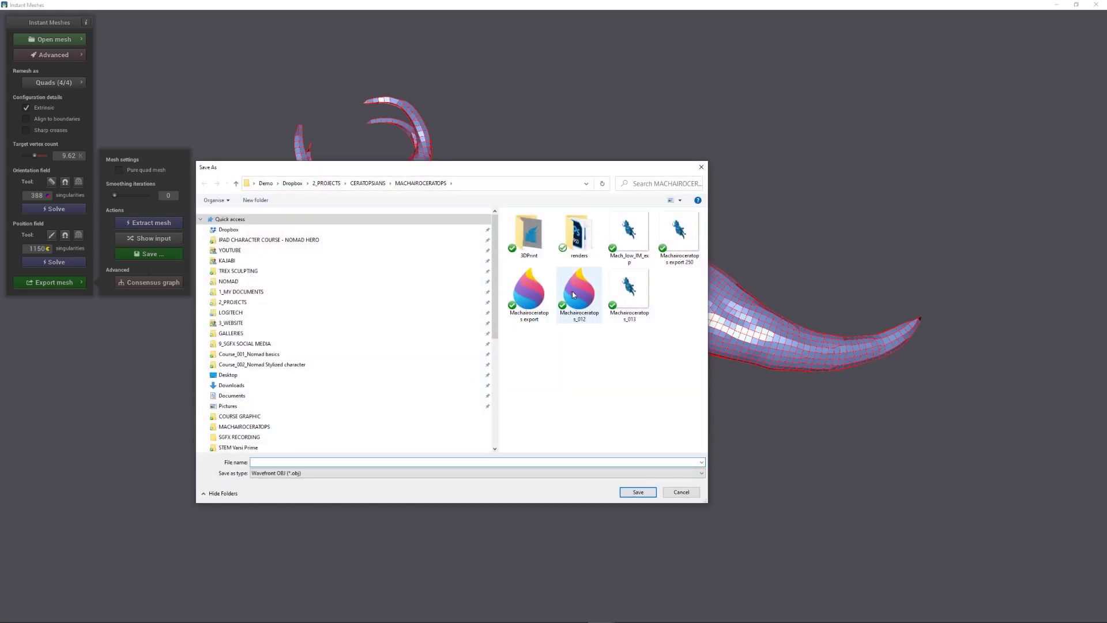
{"action": "double_click", "coordinate": [320, 462]}
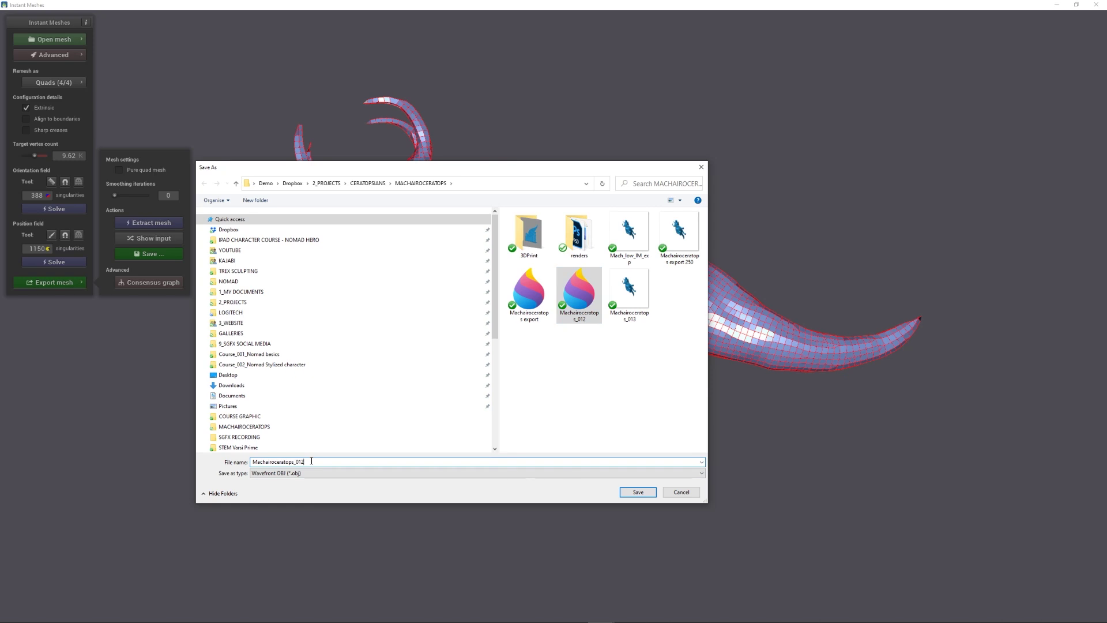
{"action": "left_click", "coordinate": [297, 474]}
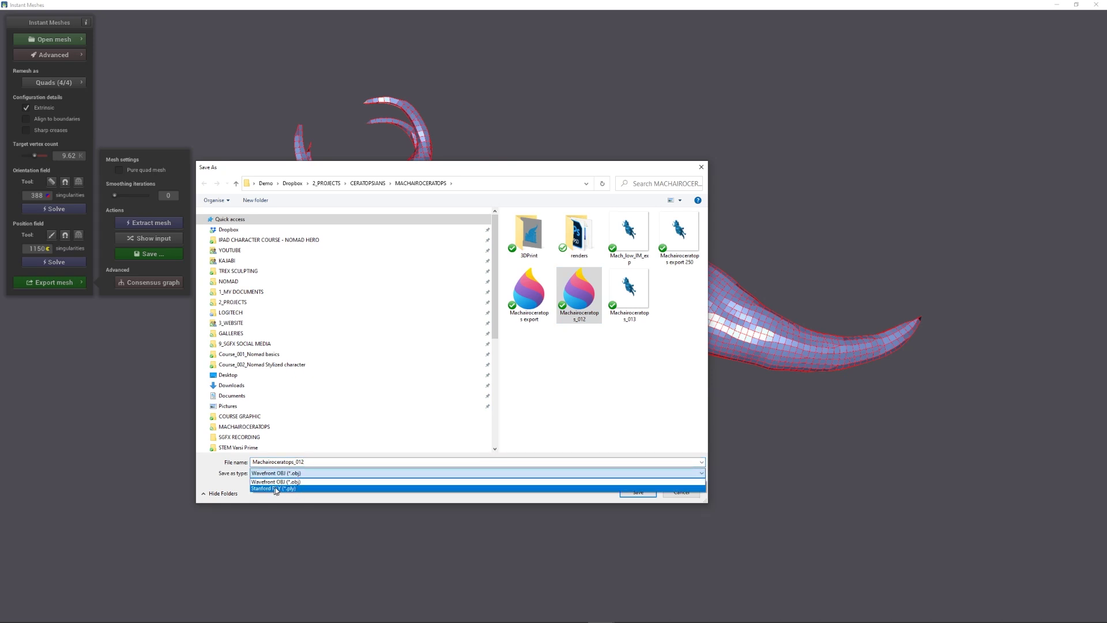
{"action": "left_click", "coordinate": [311, 463]}
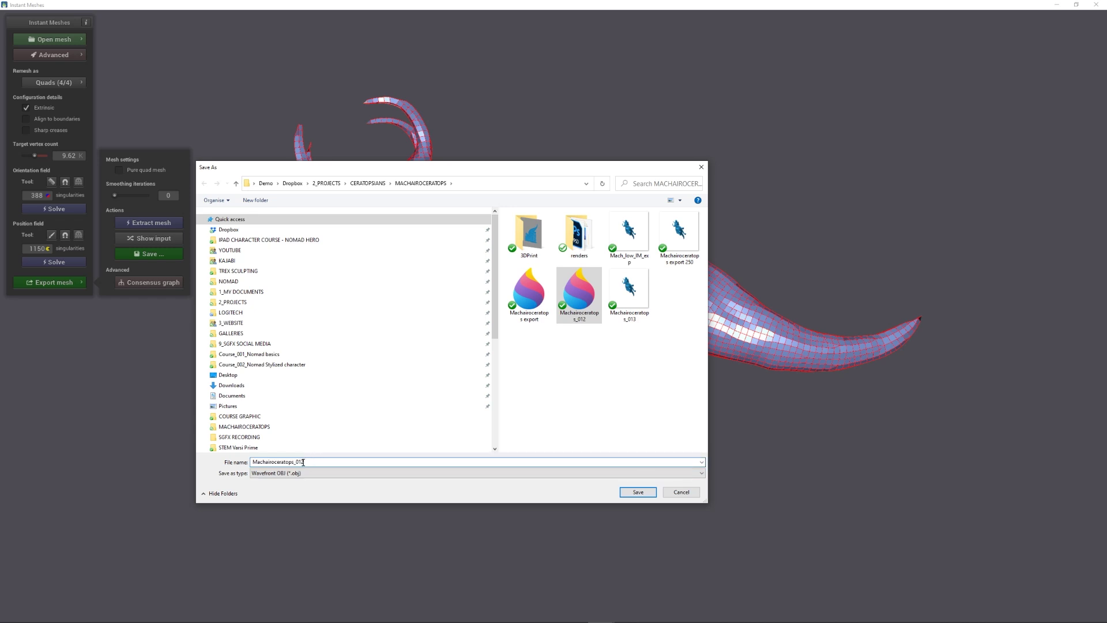
{"action": "type", "text": "2"}
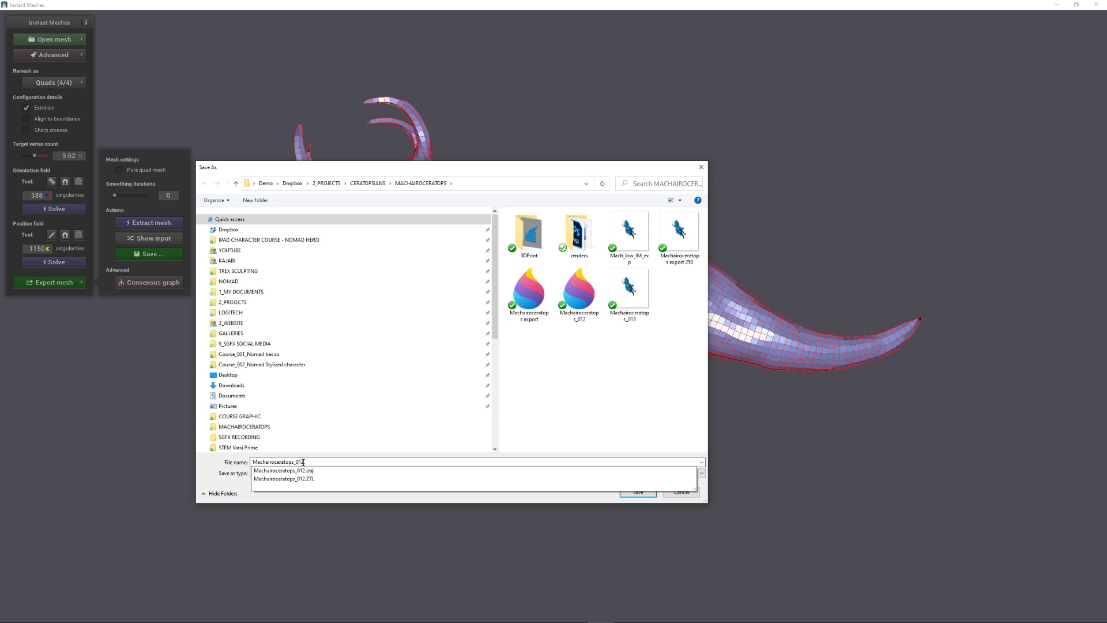
{"action": "type", "text": ".obj"}
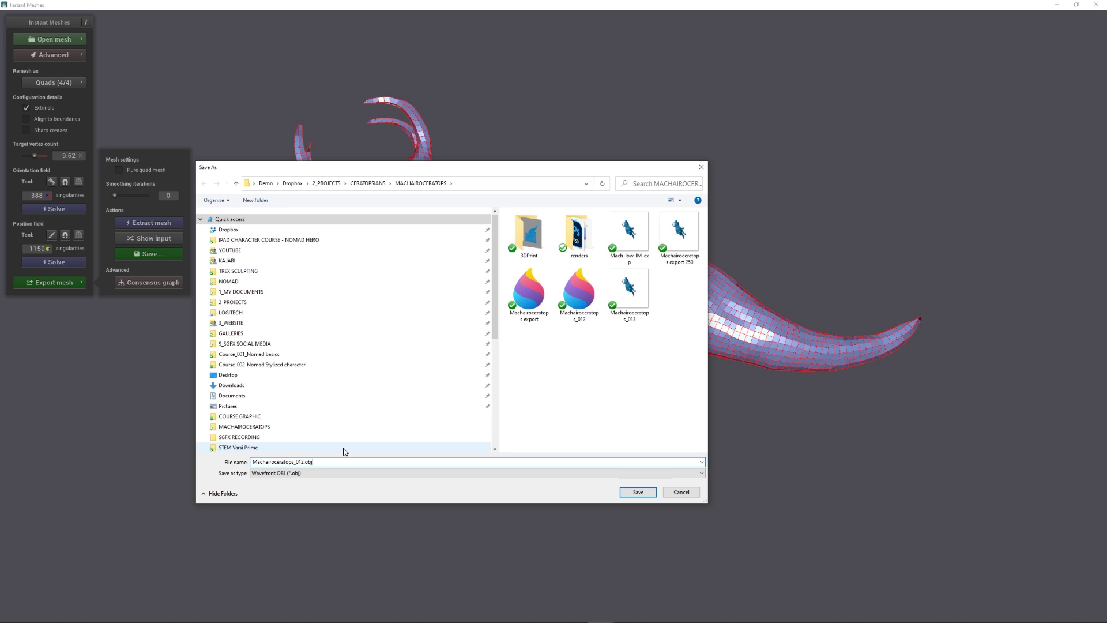
{"action": "left_click", "coordinate": [299, 461]}
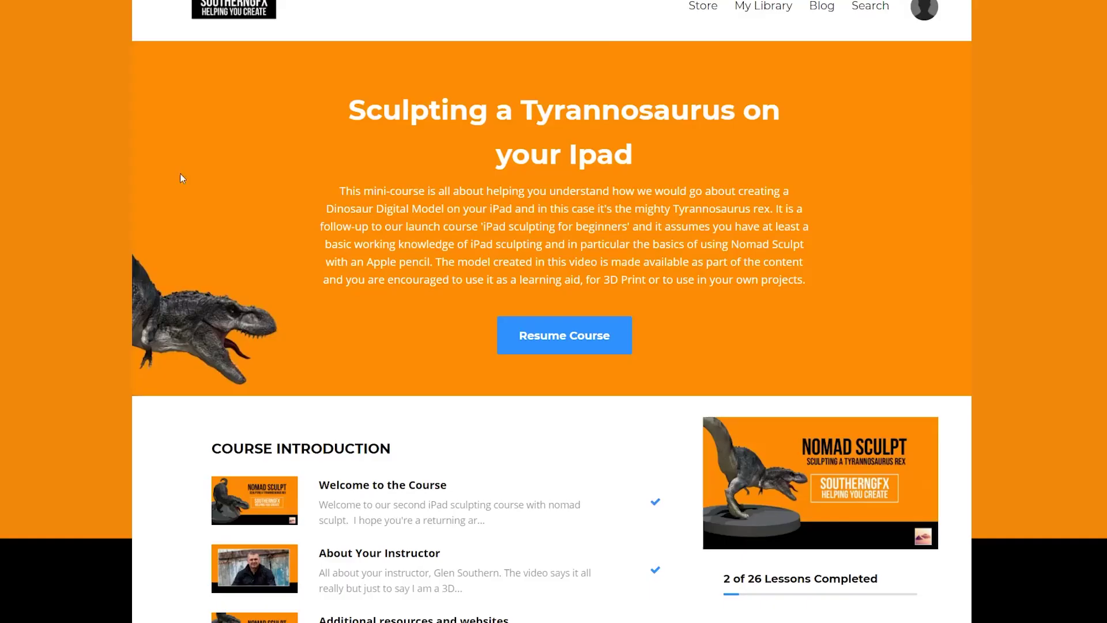
{"action": "scroll", "coordinate": [176, 196], "scroll_direction": "down", "scroll_amount": 8}
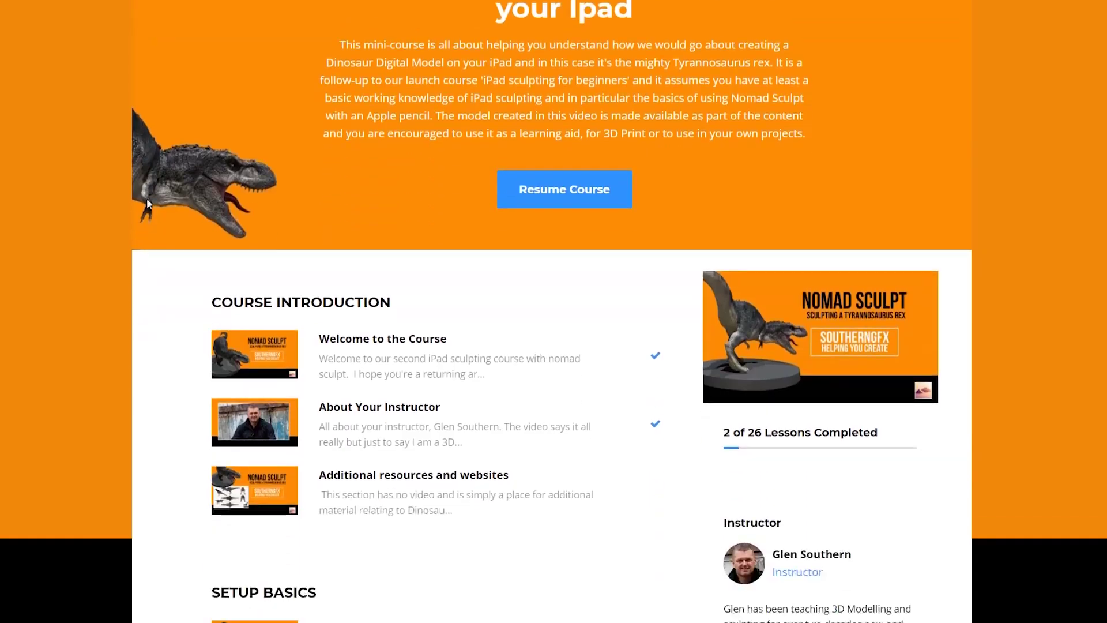
{"action": "scroll", "coordinate": [181, 219], "scroll_direction": "down", "scroll_amount": 4}
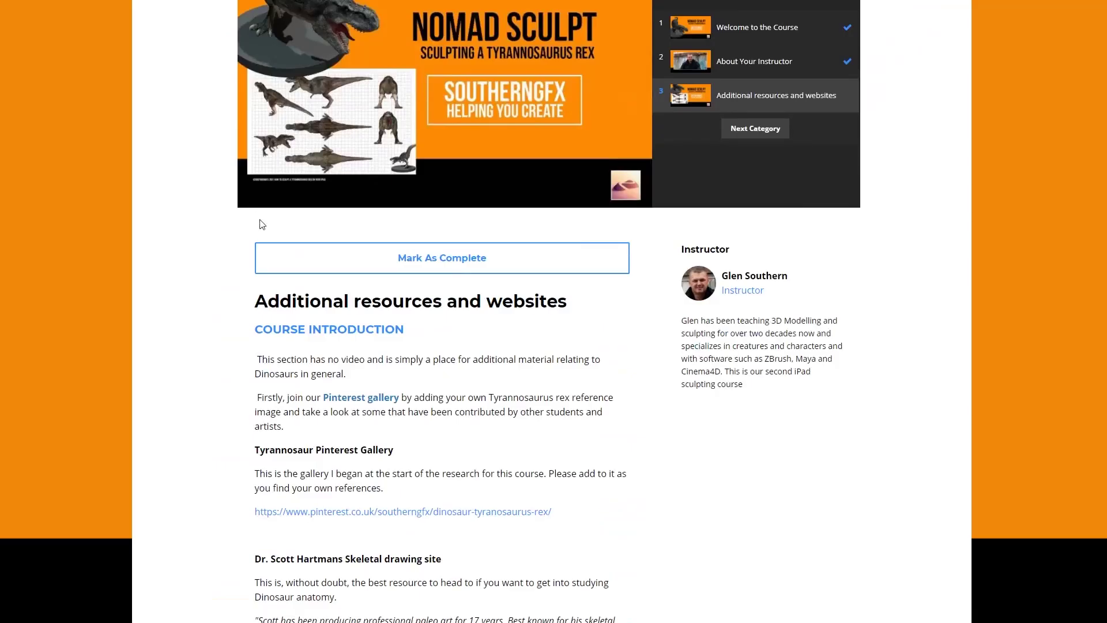
{"action": "scroll", "coordinate": [263, 224], "scroll_direction": "down", "scroll_amount": 3}
{"action": "scroll", "coordinate": [264, 230], "scroll_direction": "up", "scroll_amount": 5}
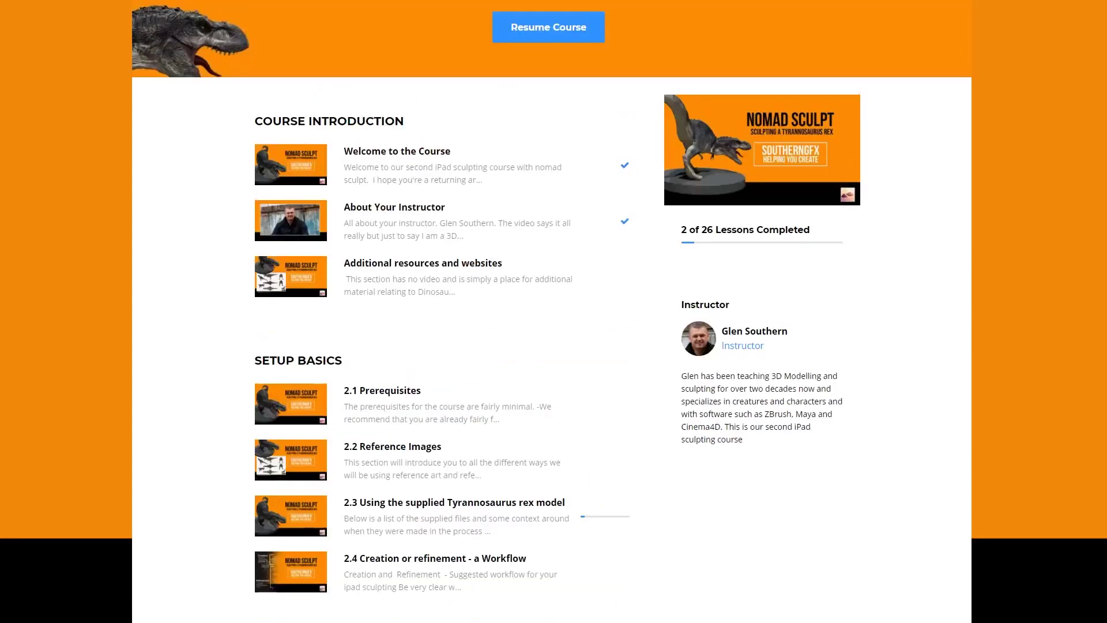
{"action": "scroll", "coordinate": [552, 311], "scroll_direction": "down", "scroll_amount": 1}
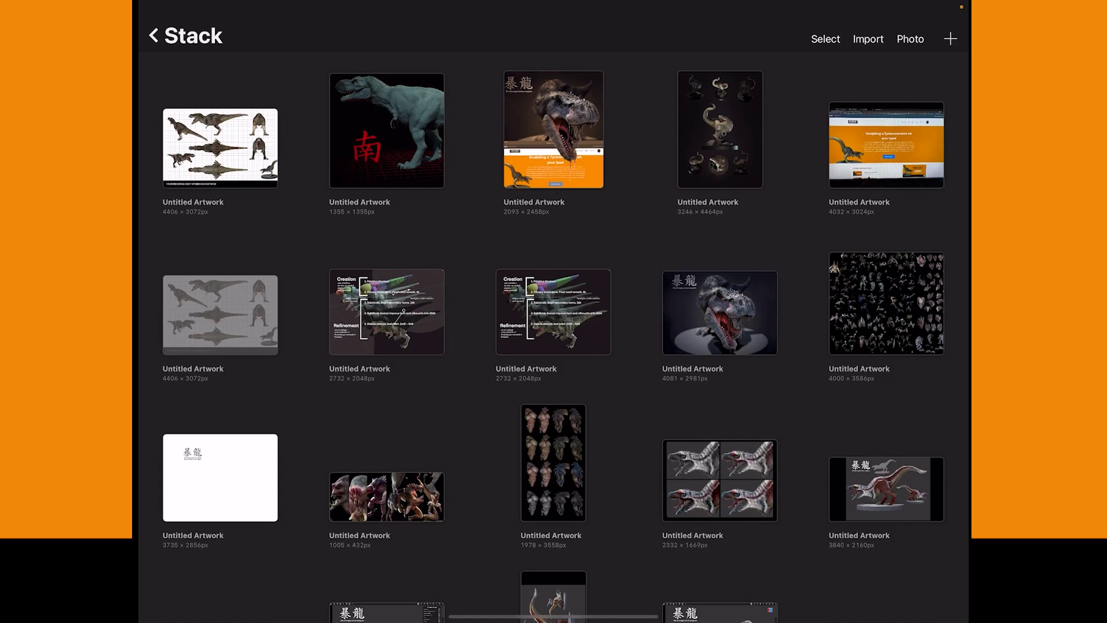
{"action": "left_click", "coordinate": [221, 148]}
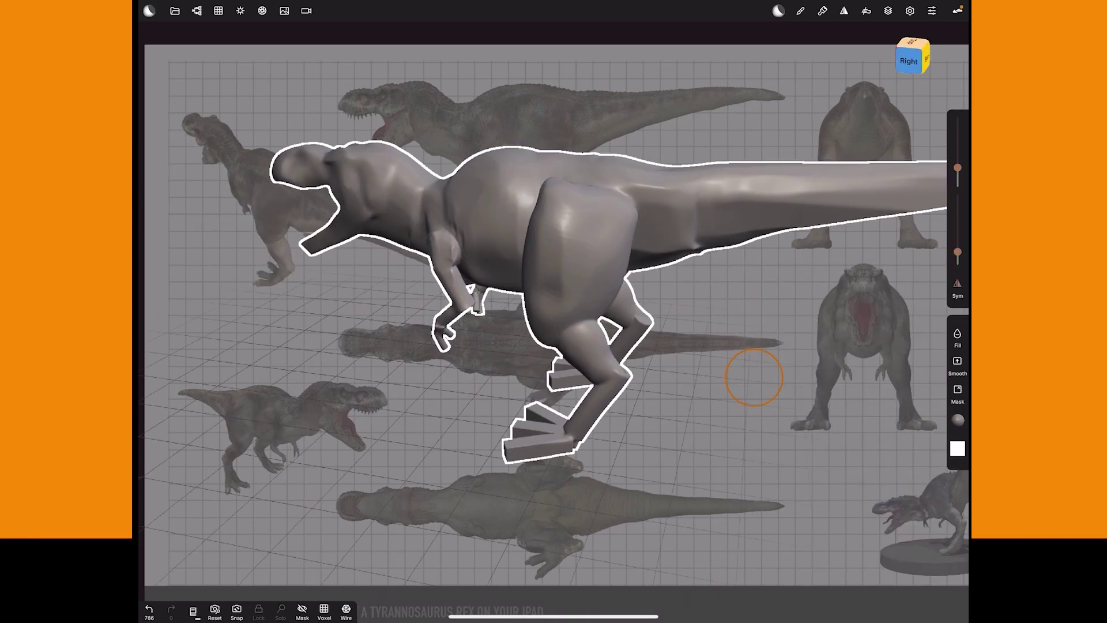
Orbit the T-rex sculpt to its right side, underside and a low front-right angle
{"action": "left_click_drag", "start_coordinate": [754, 375], "coordinate": [460, 358]}
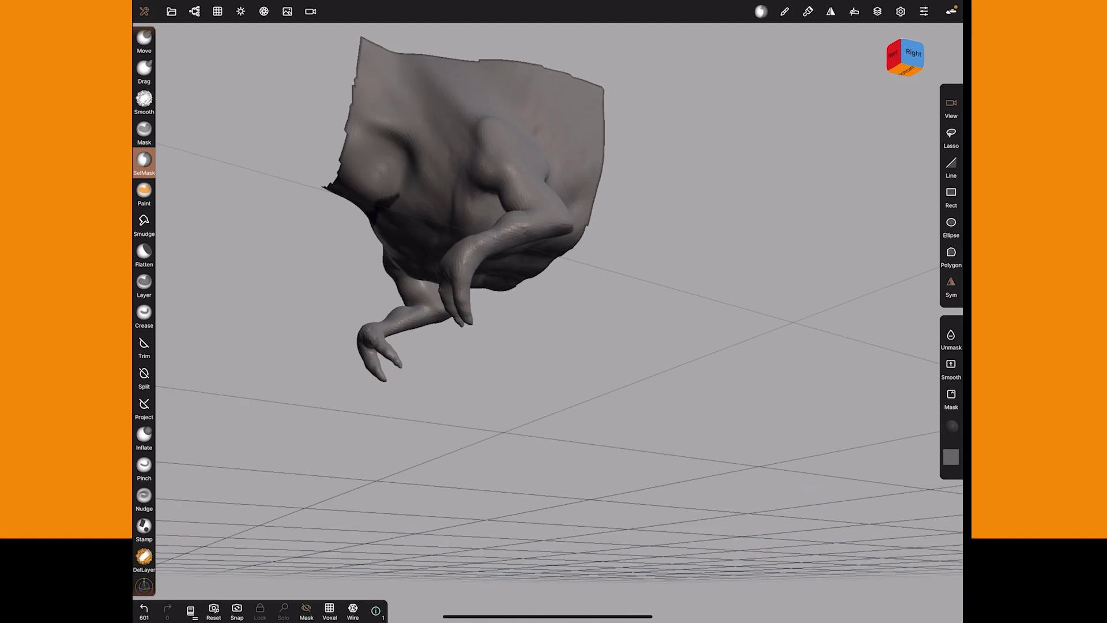
{"action": "left_click_drag", "start_coordinate": [547, 346], "coordinate": [606, 323]}
{"action": "left_click_drag", "start_coordinate": [634, 288], "coordinate": [577, 277]}
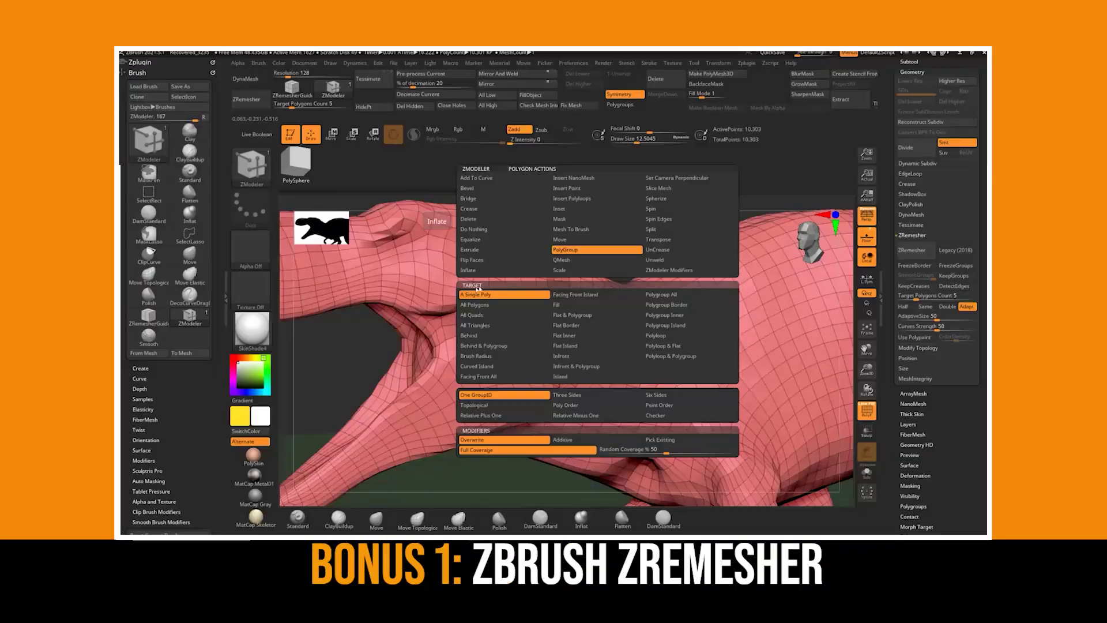
Set the ZModeler PolyGroup action's target to Polyloop so it recolours whole loops
{"action": "left_click", "coordinate": [657, 336]}
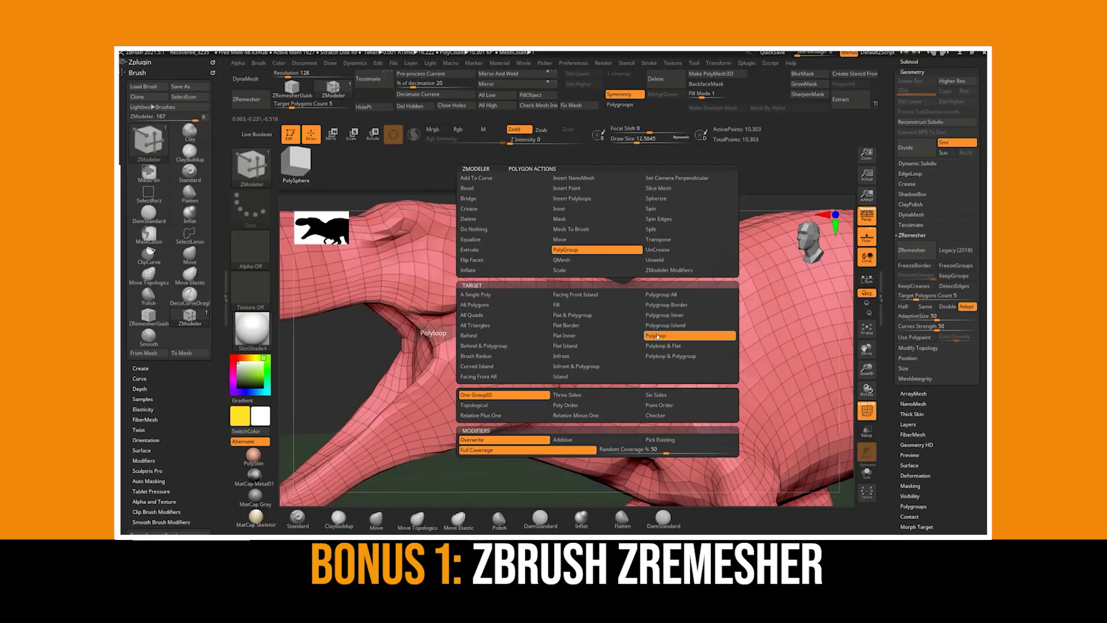